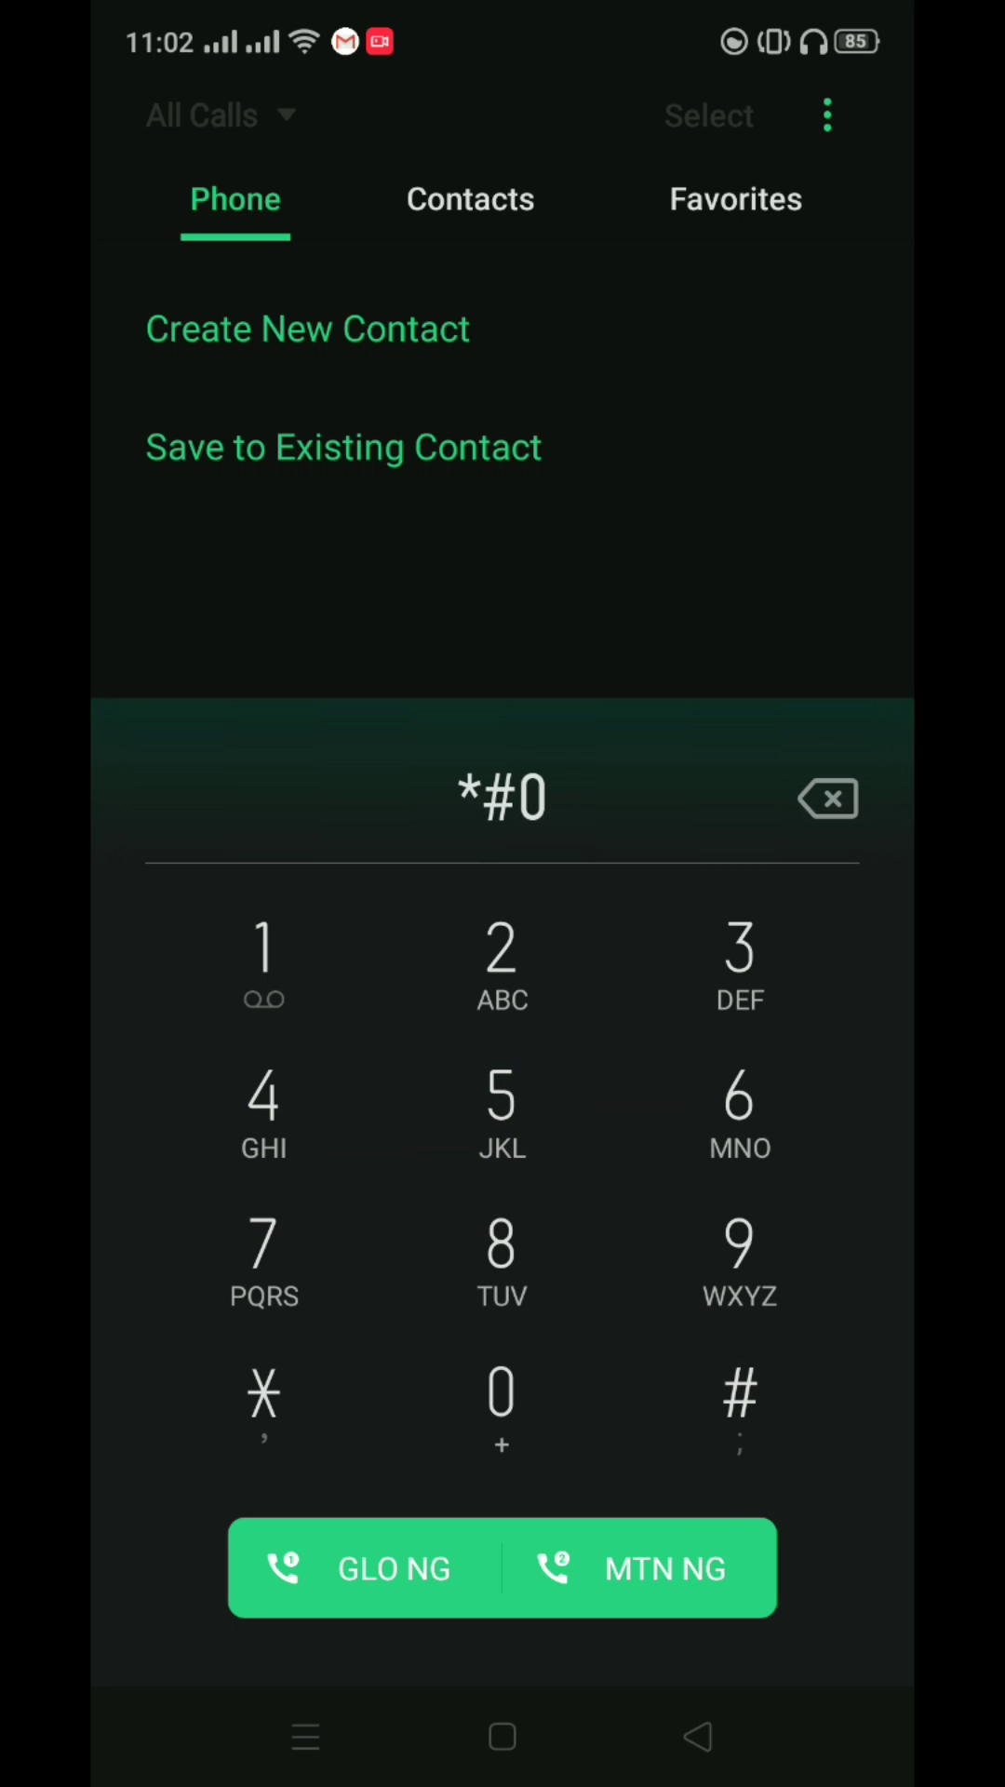
pyautogui.write('6#')
# Dismiss the IMEI, SAR and ColorOS version popups, clearing old code digits between them
pyautogui.press('Escape')
pyautogui.write('*#0')
pyautogui.write('7#')
pyautogui.click(503, 985)
pyautogui.write('*#')
pyautogui.write('08#')
pyautogui.press('BackSpace')
pyautogui.press('BackSpace')
pyautogui.write('9#')
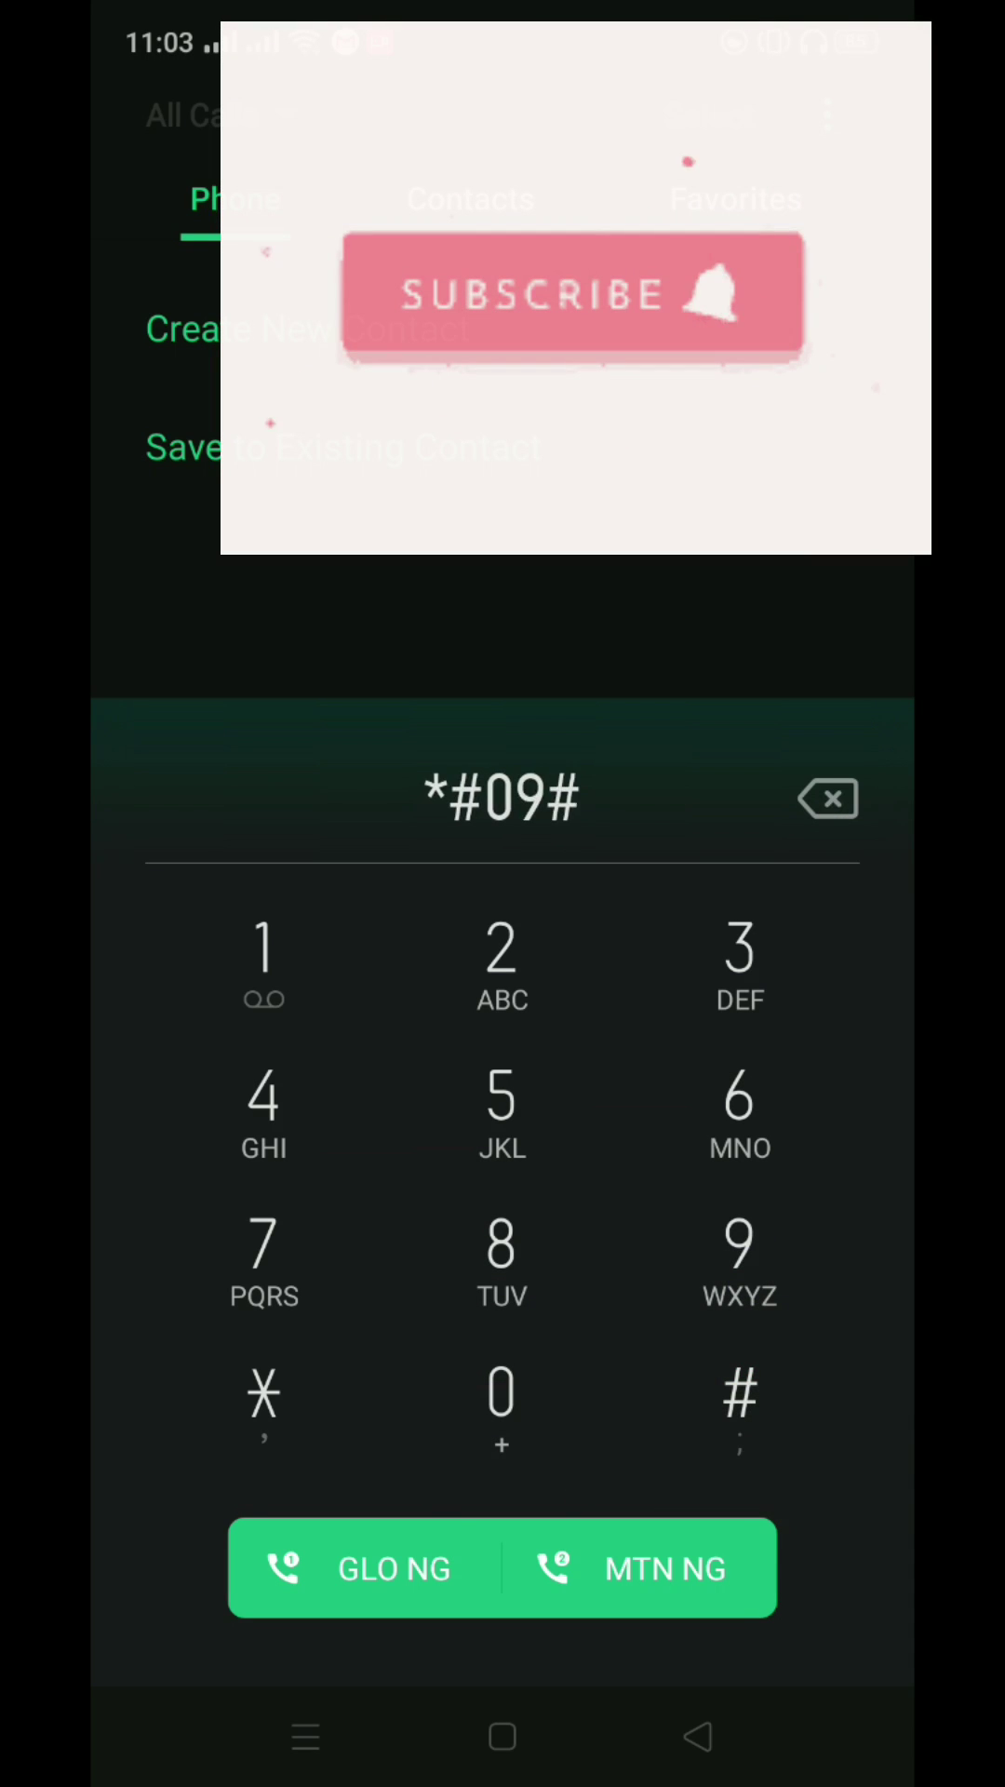
pyautogui.press('BackSpace')
pyautogui.press('BackSpace')
pyautogui.press('BackSpace')
pyautogui.write('10#')
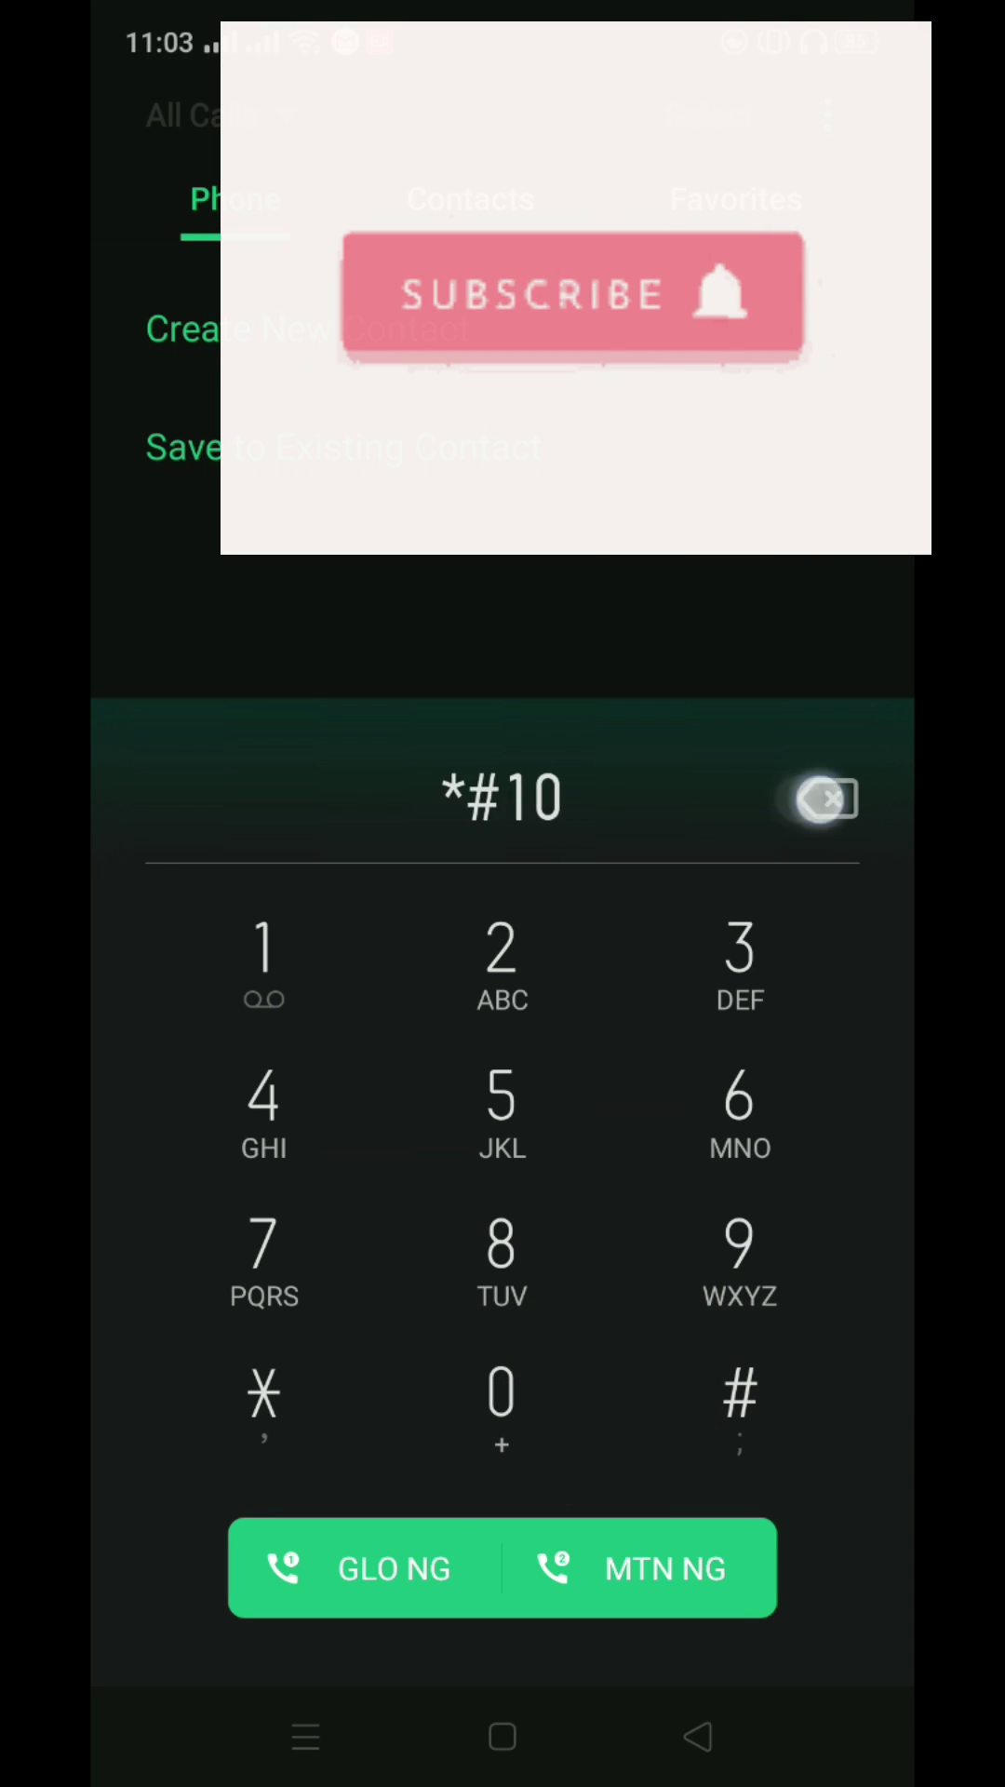
pyautogui.press('BackSpace')
pyautogui.press('BackSpace')
pyautogui.write('234#')
pyautogui.click(503, 964)
pyautogui.write('*#')
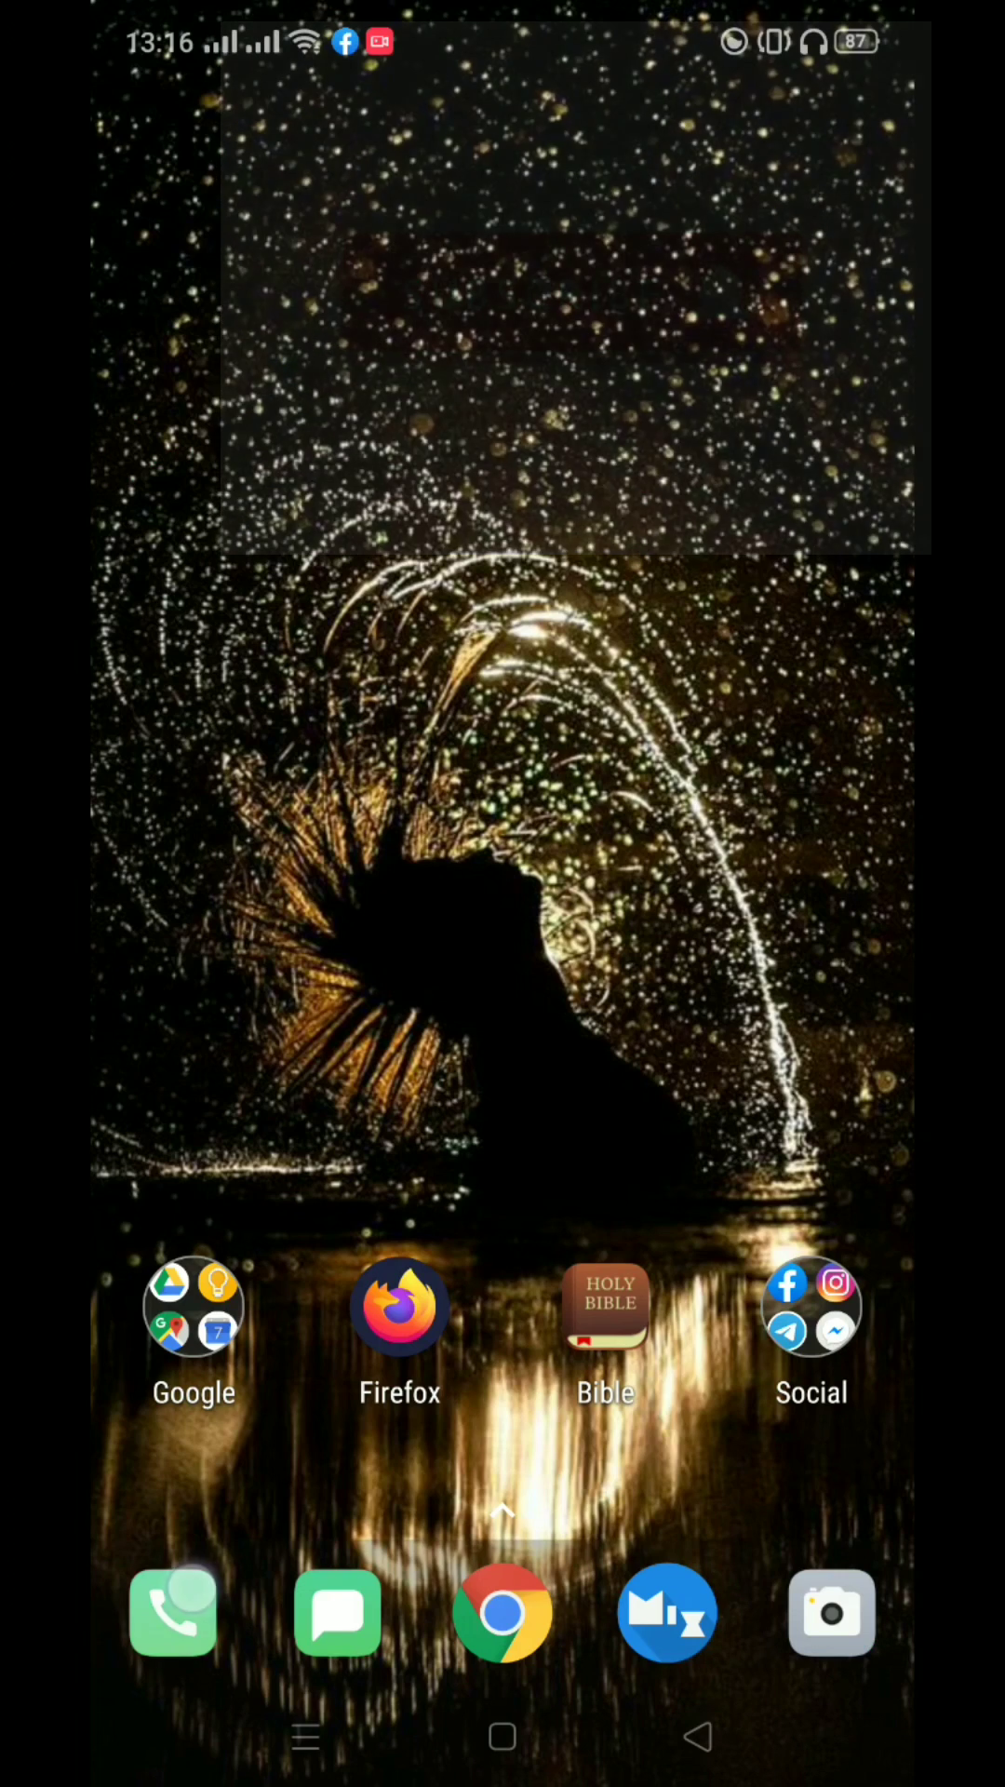
# Dial *#800# from the Phone app to open LogKit and scroll its log modules
pyautogui.click(192, 1591)
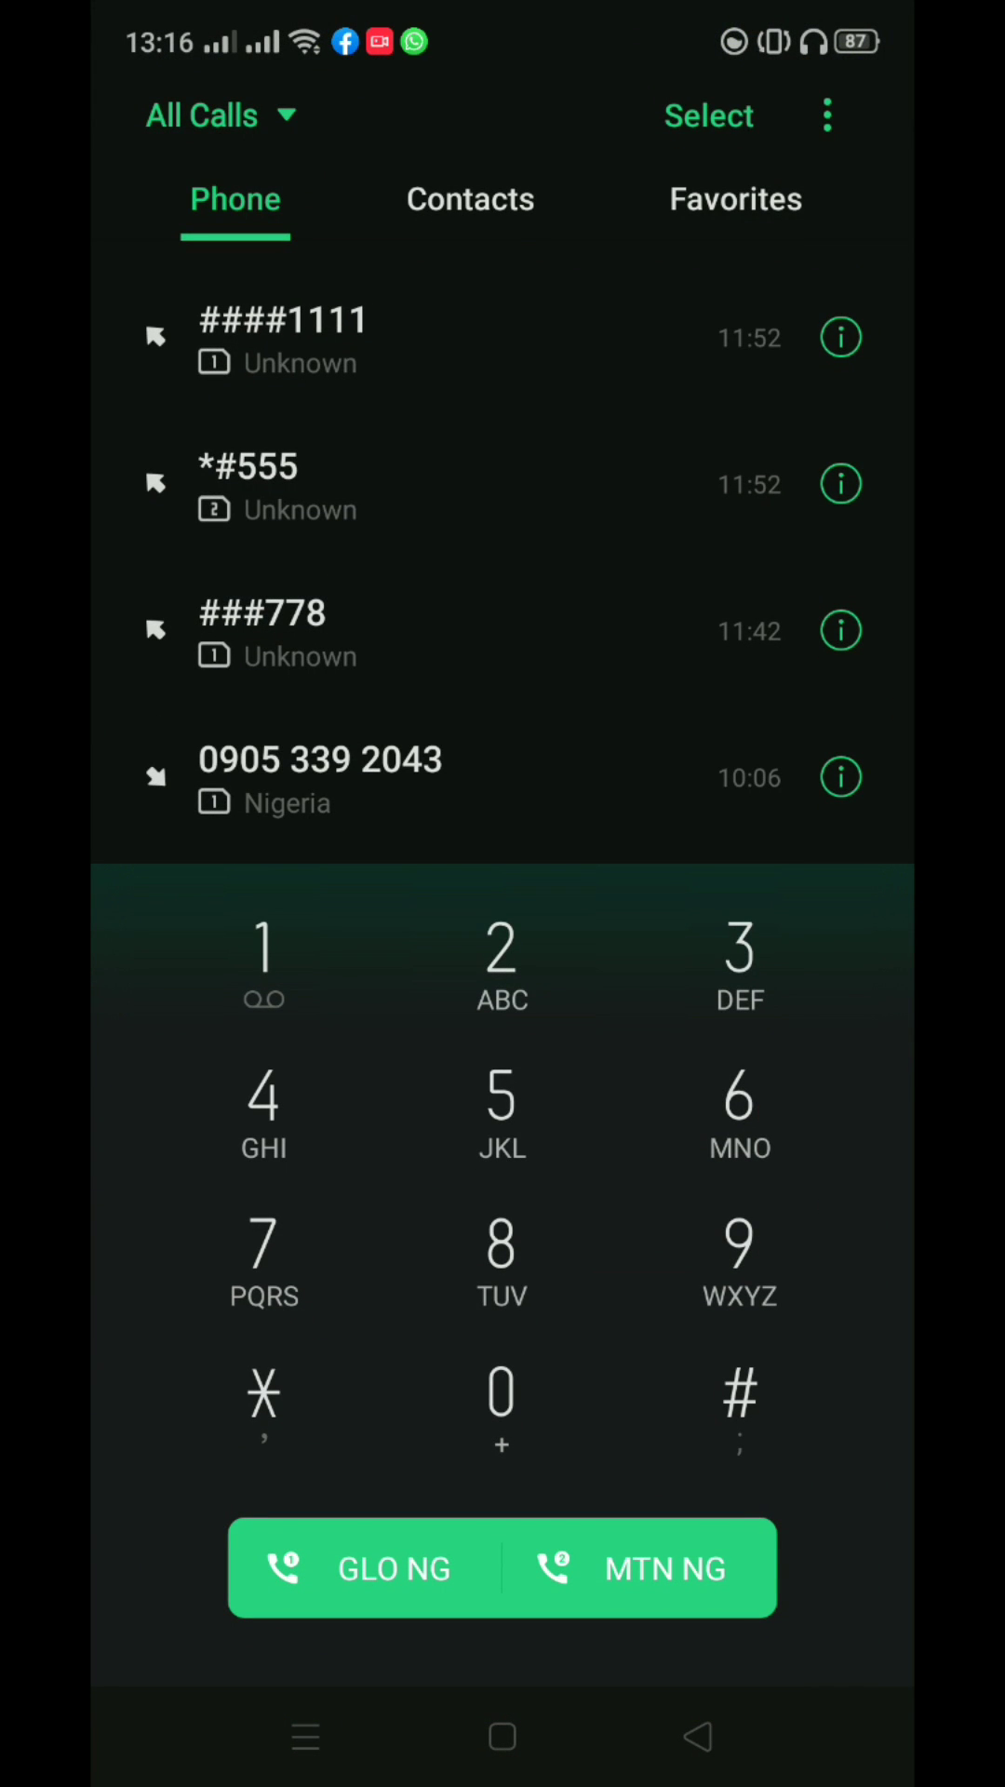
pyautogui.write('*')
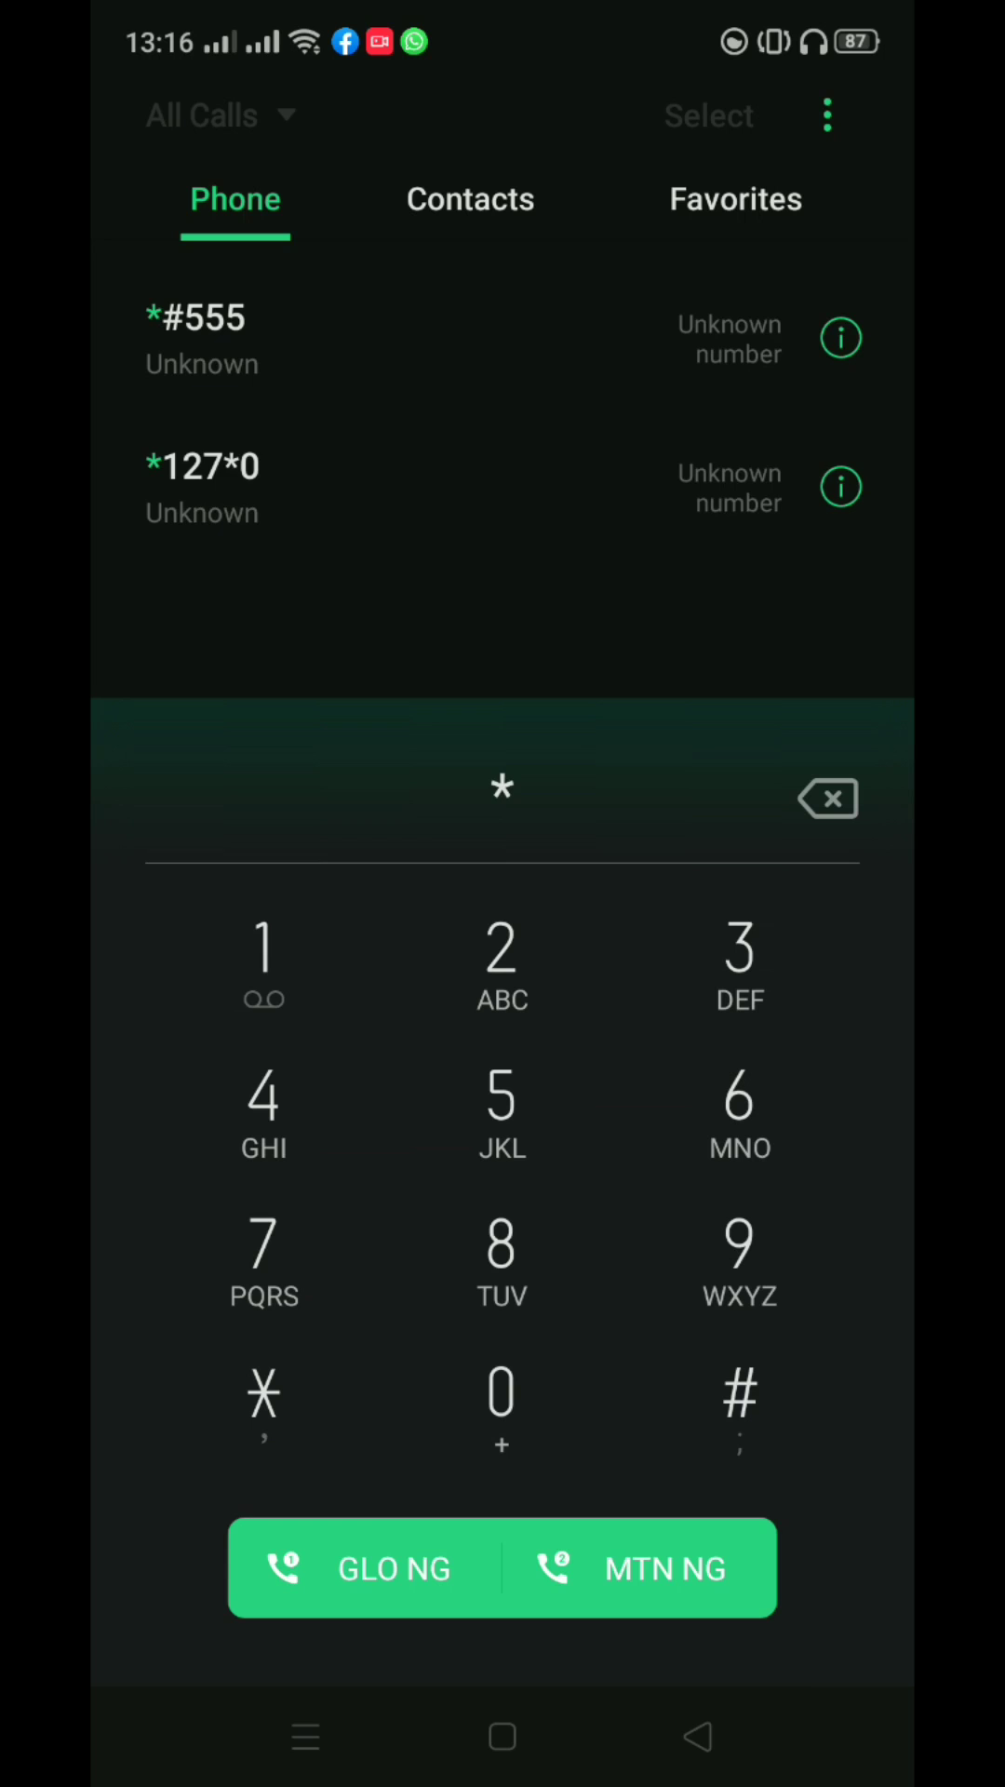
pyautogui.write('#')
pyautogui.click(502, 1257)
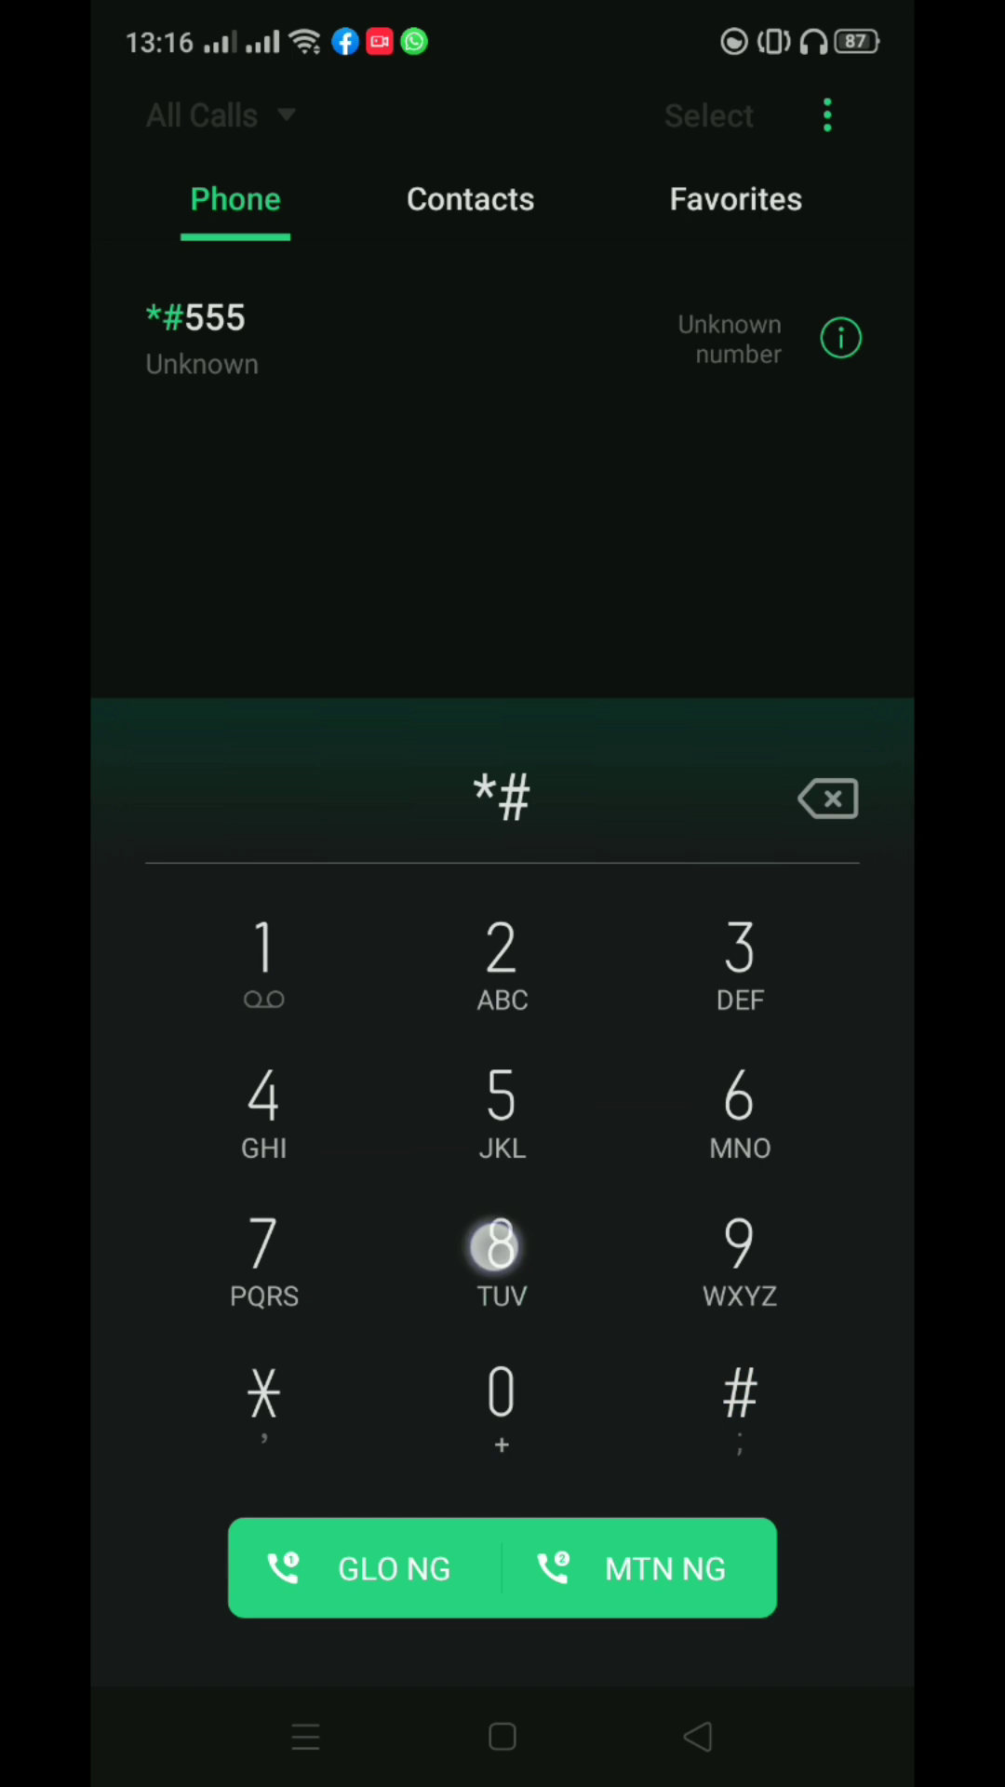
pyautogui.click(501, 1403)
pyautogui.click(740, 1396)
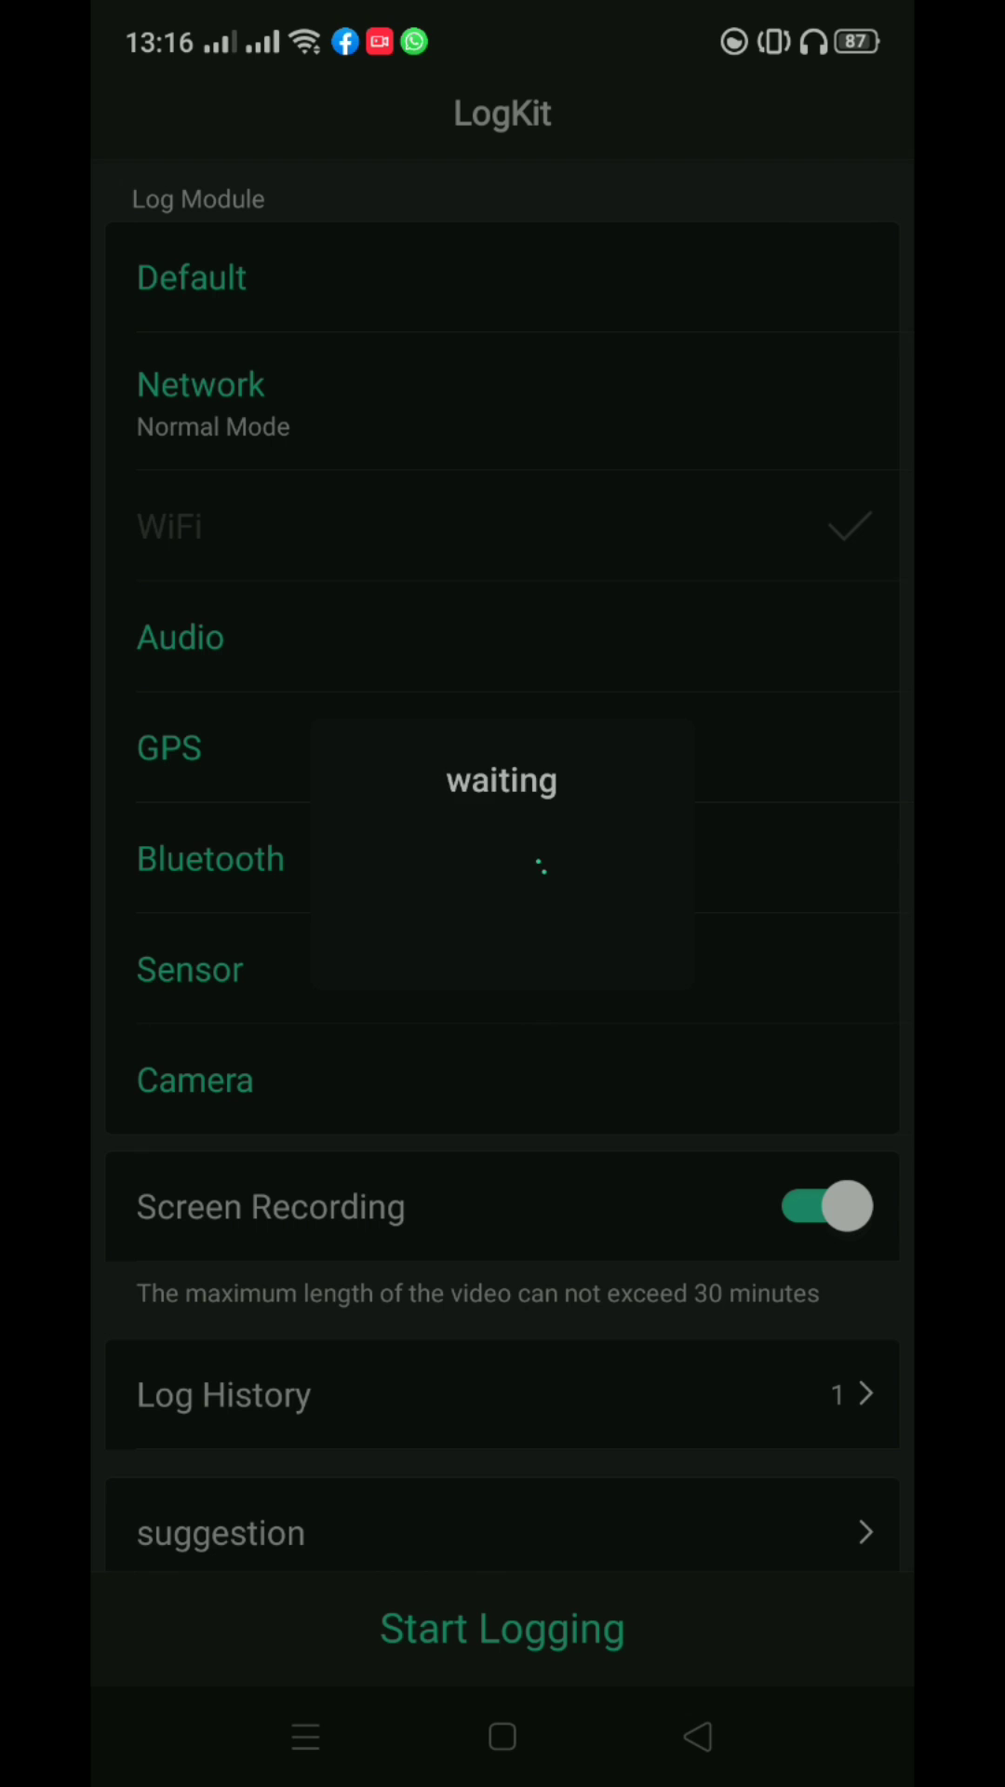
pyautogui.moveTo(630, 186)
pyautogui.mouseDown()
pyautogui.moveTo(630, 113)
pyautogui.moveTo(614, 179)
pyautogui.moveTo(614, 854)
pyautogui.moveTo(795, 320)
pyautogui.moveTo(525, 1010)
pyautogui.moveTo(530, 1268)
pyautogui.mouseUp()
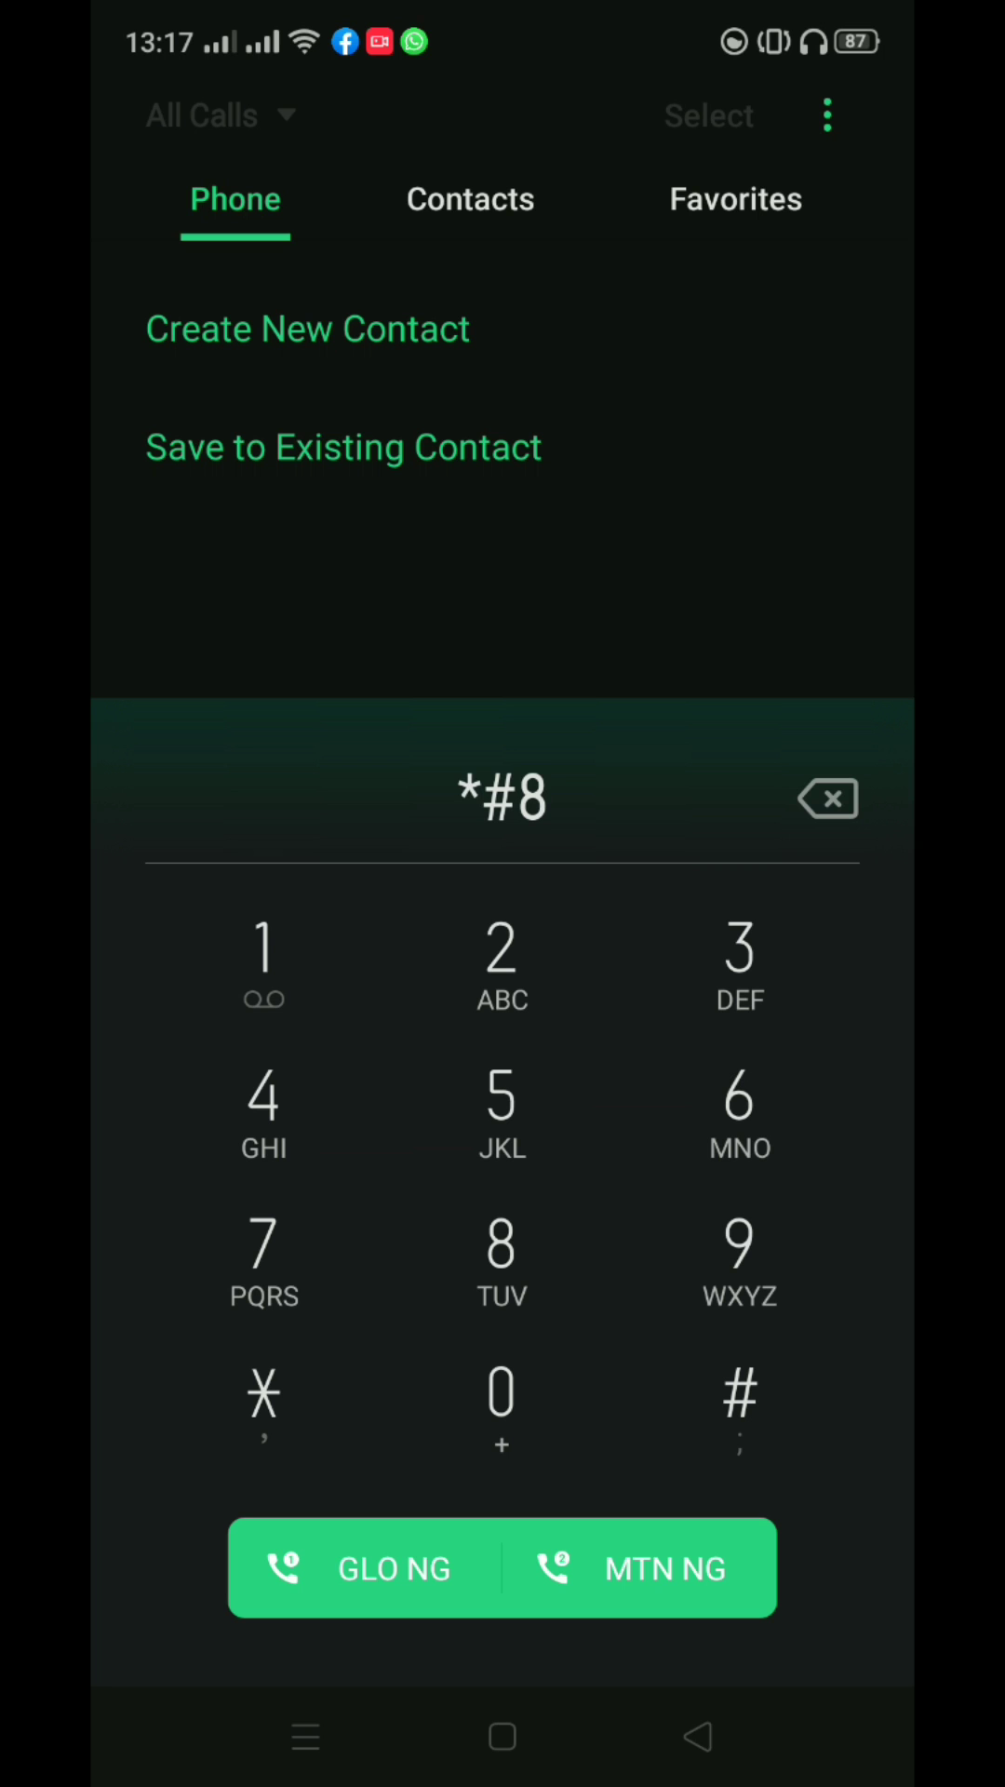
# Finish dialing *#899# to open EngineerMode, then open Product Information
pyautogui.click(739, 1257)
pyautogui.click(740, 1258)
pyautogui.click(740, 1397)
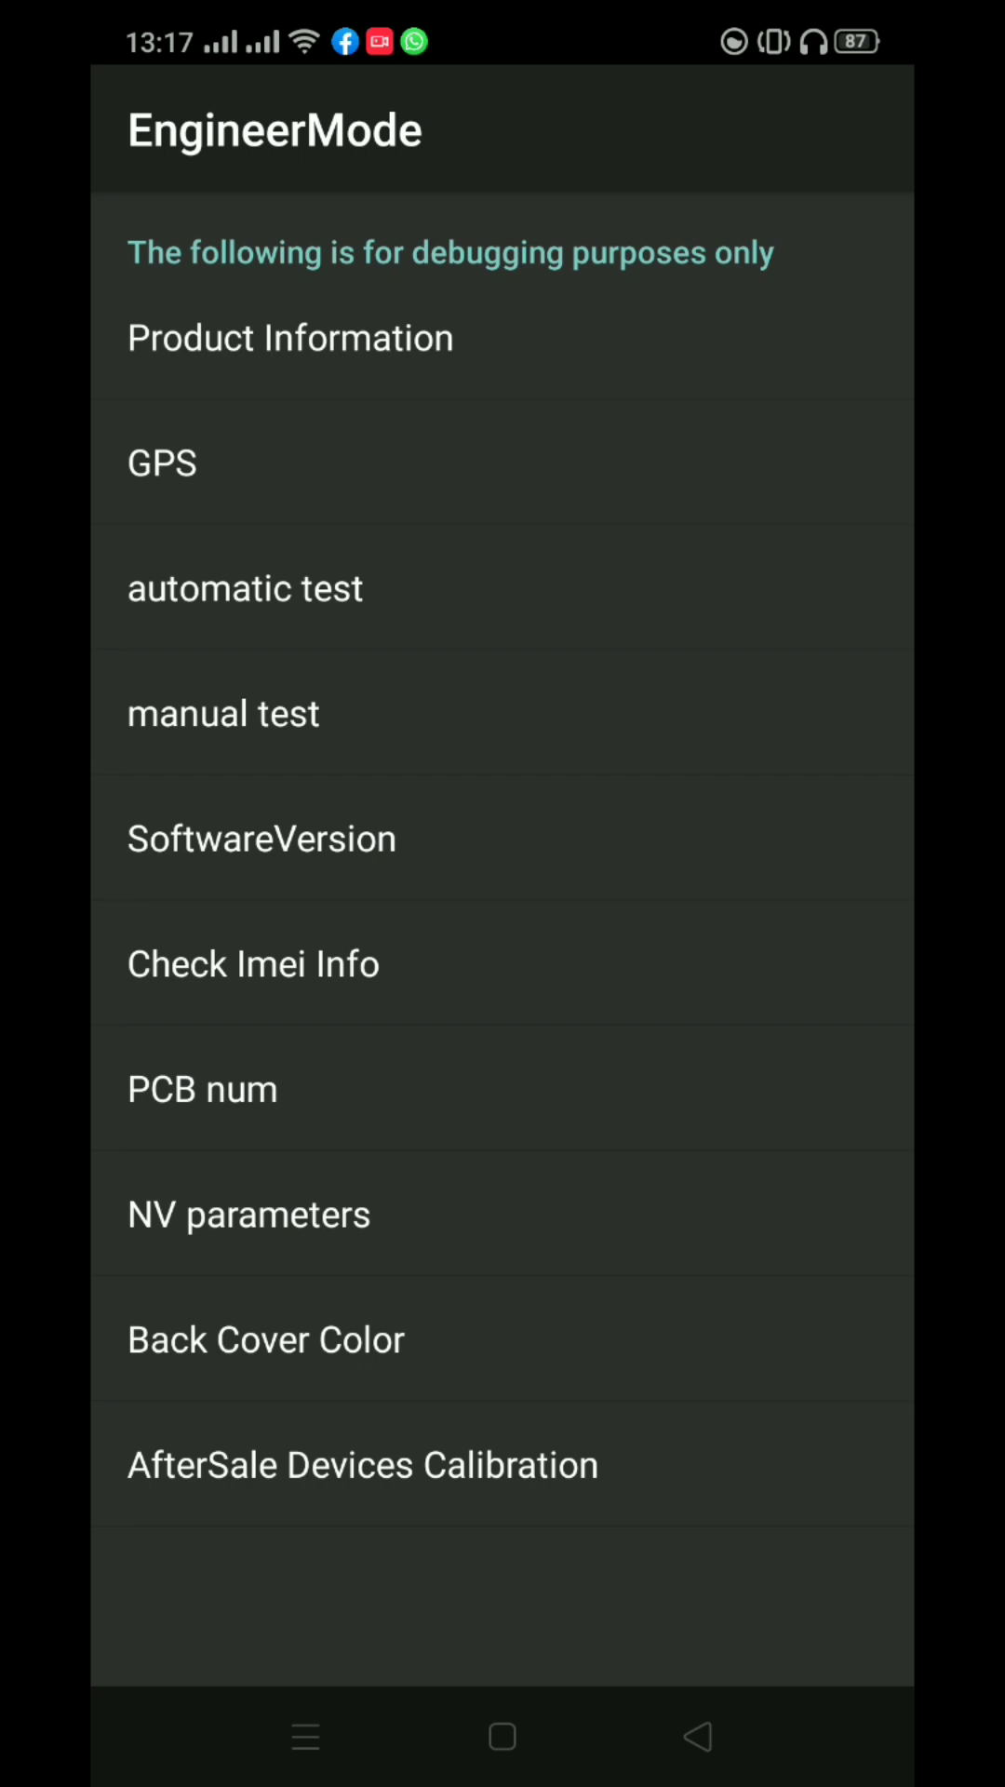
pyautogui.click(426, 346)
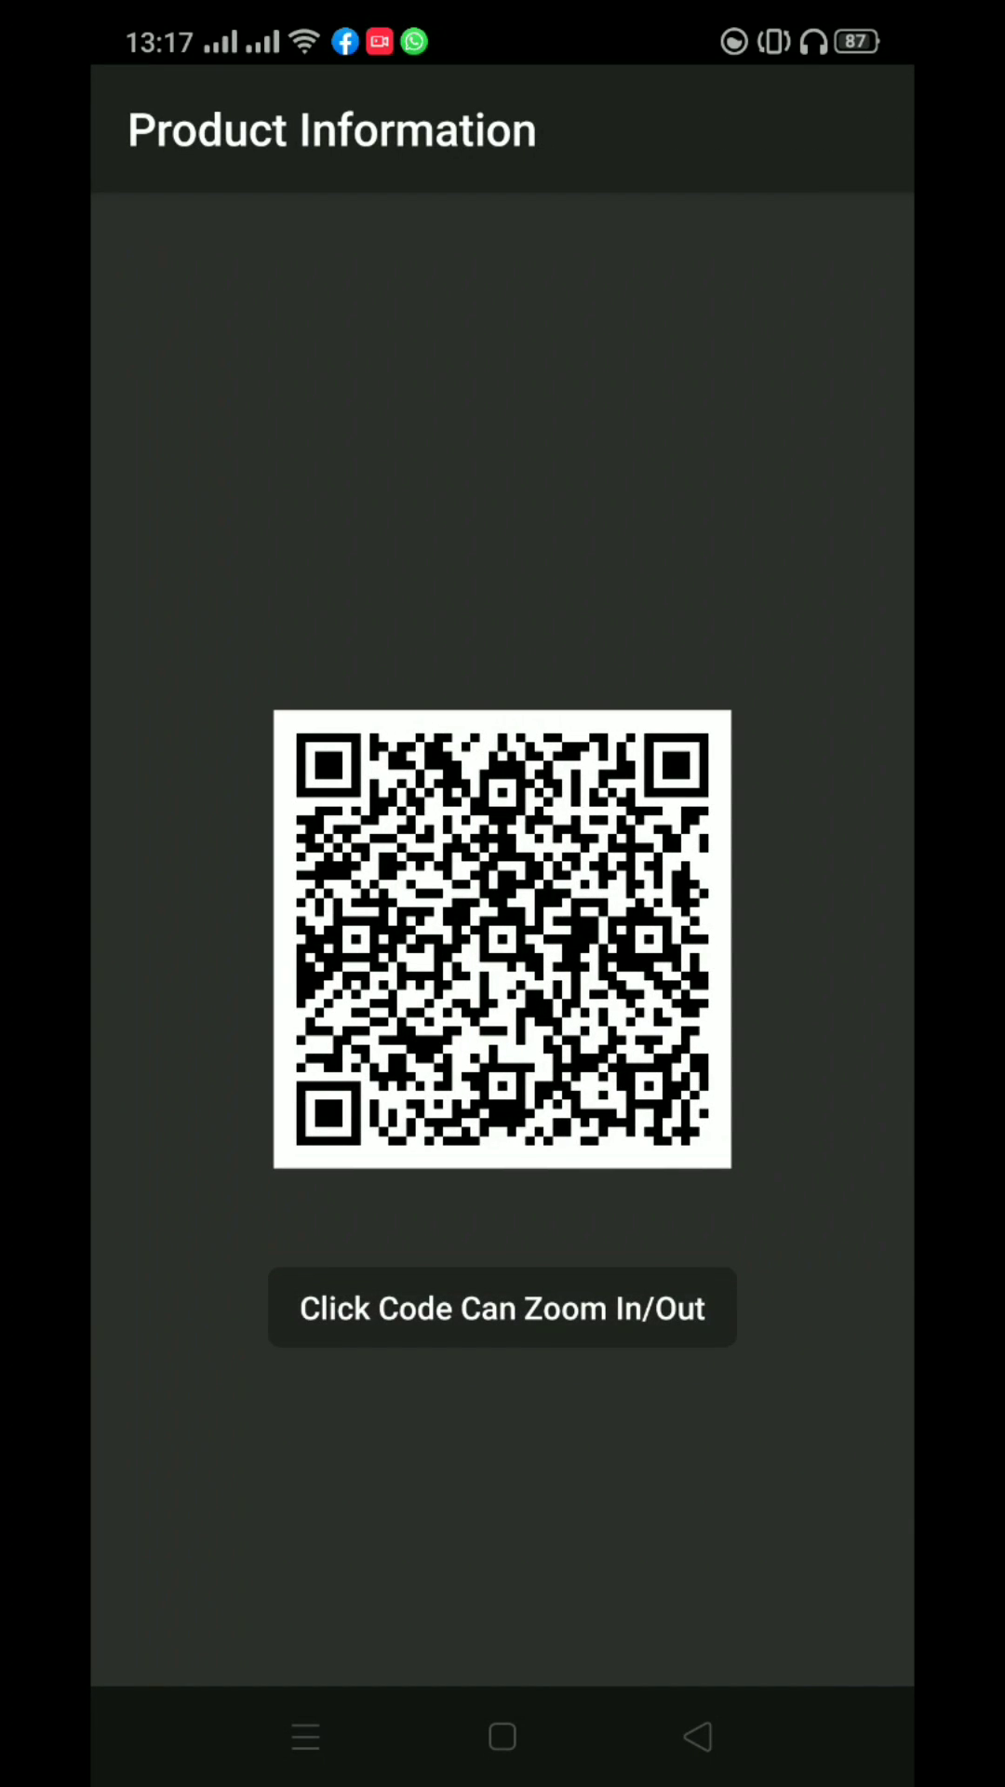
# Toggle the Product Information QR code between enlarged, normal and shrunk sizes
pyautogui.click(501, 939)
pyautogui.click(580, 1054)
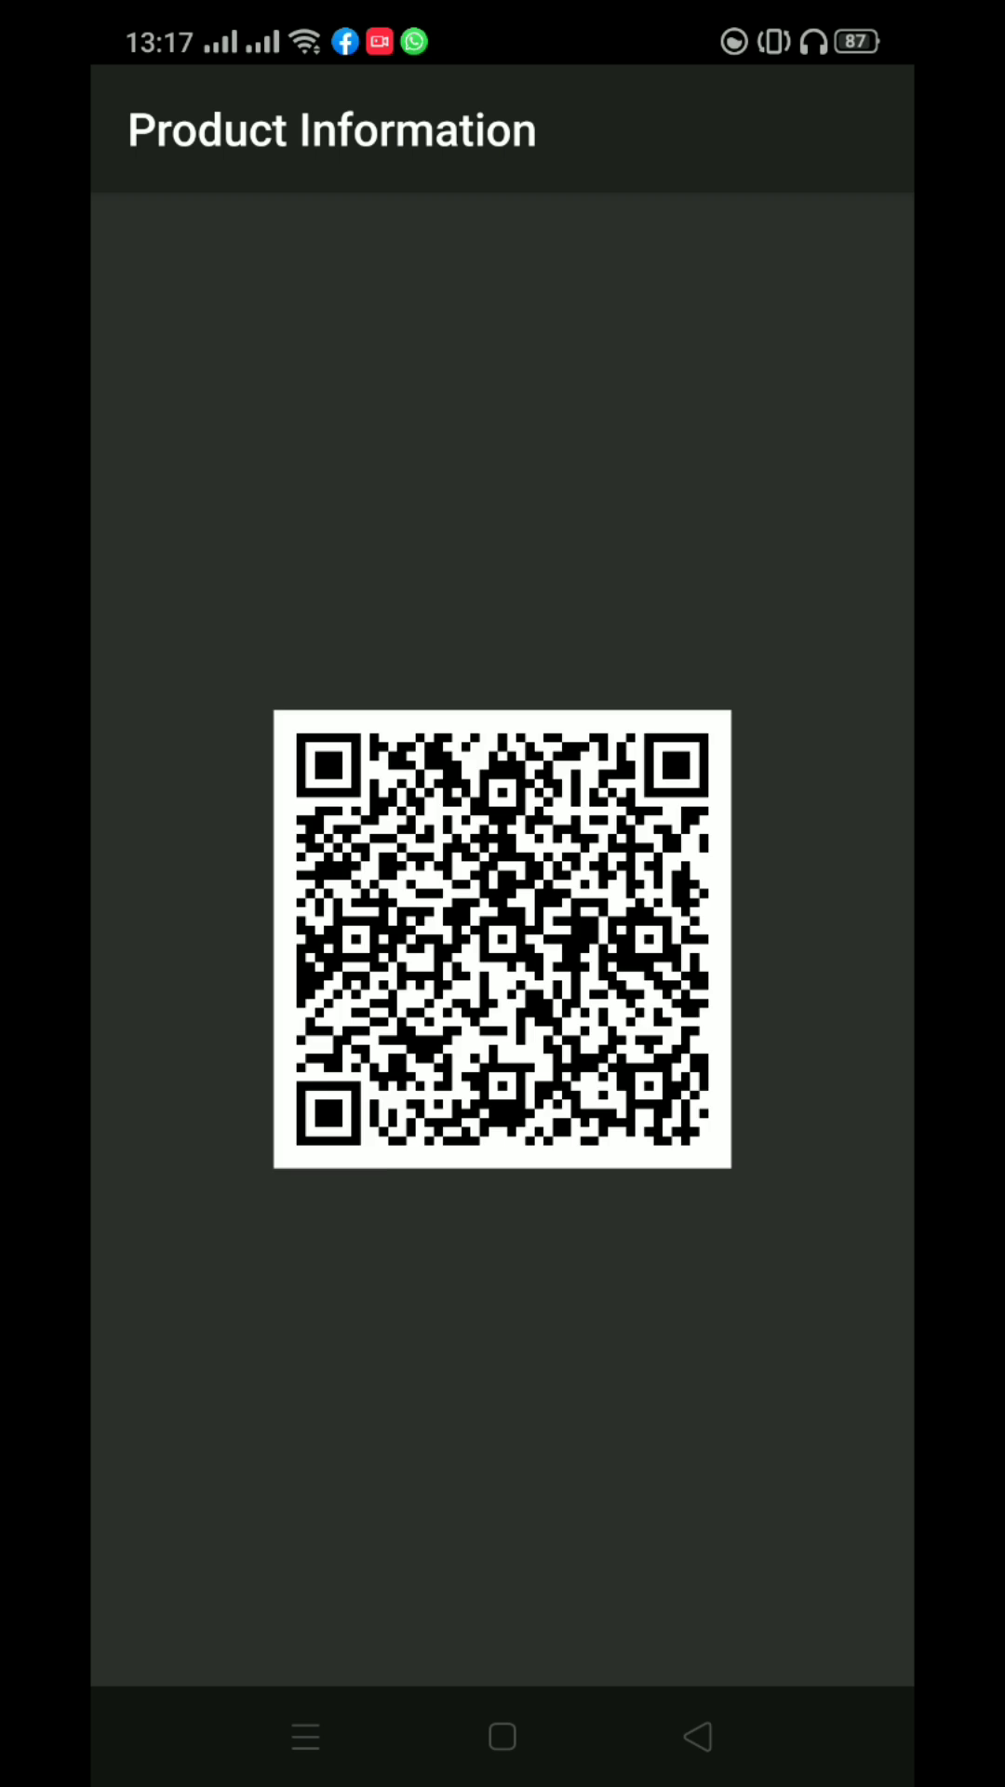
pyautogui.click(502, 938)
pyautogui.click(578, 977)
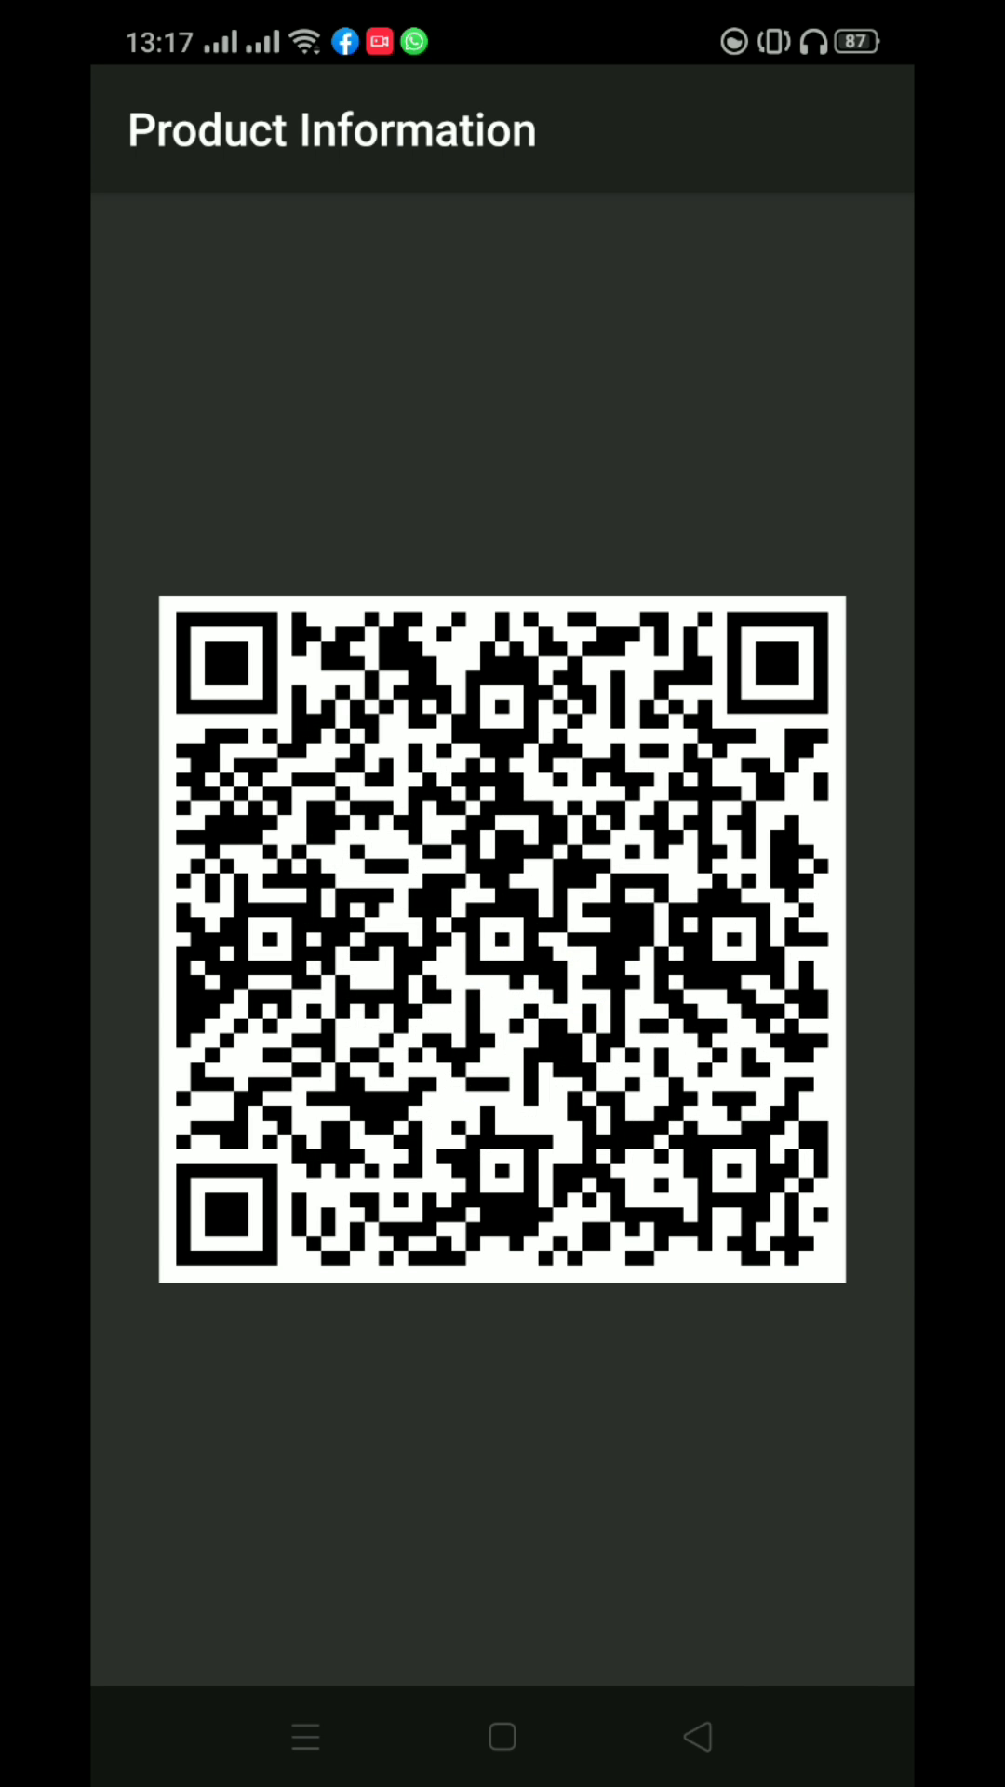
pyautogui.click(708, 1763)
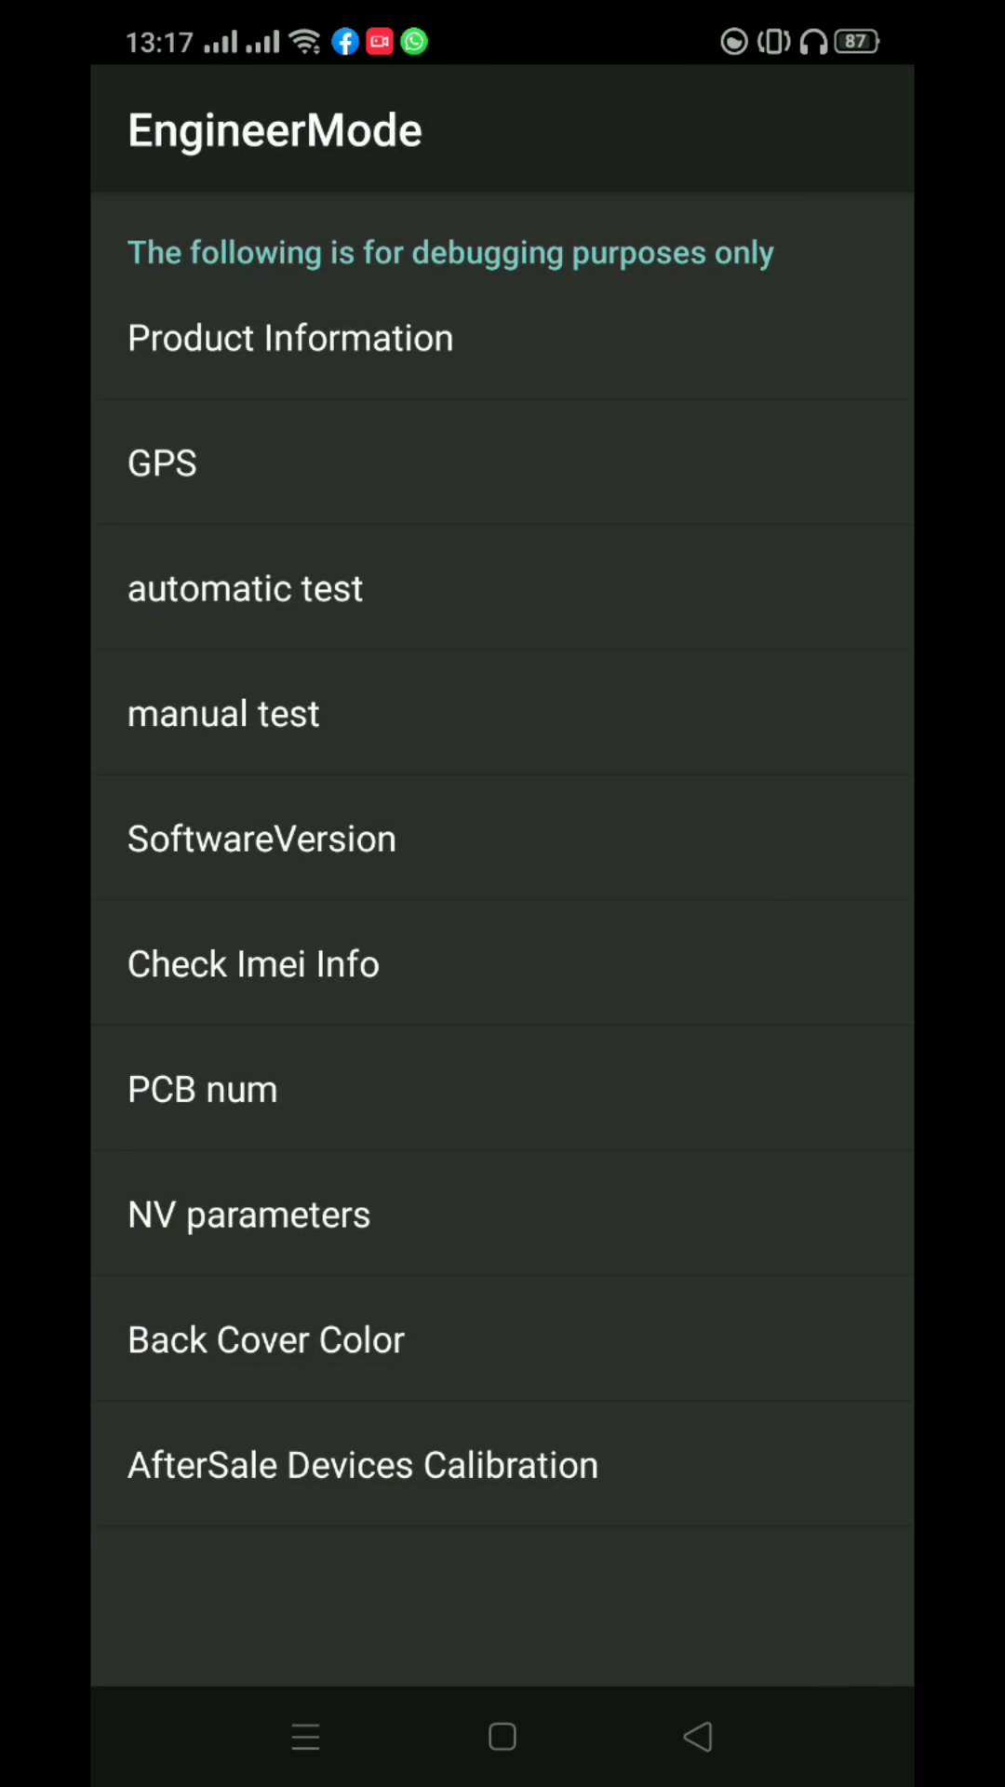
pyautogui.click(254, 488)
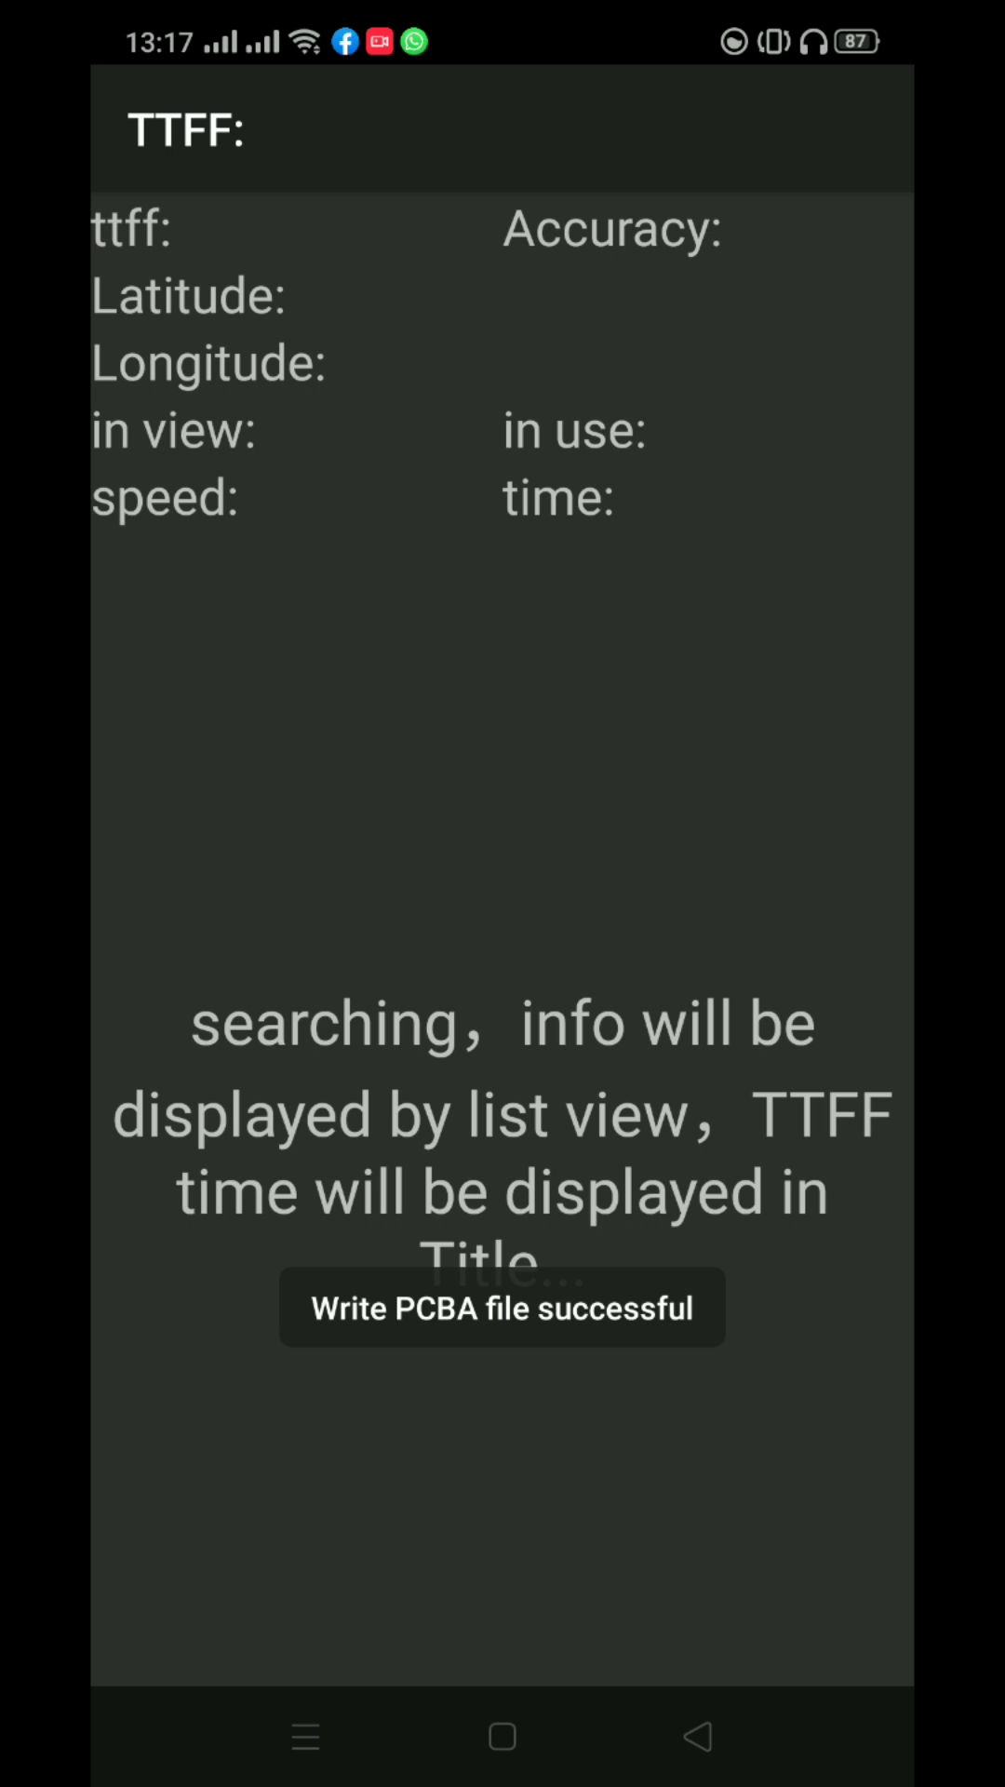
pyautogui.click(698, 1734)
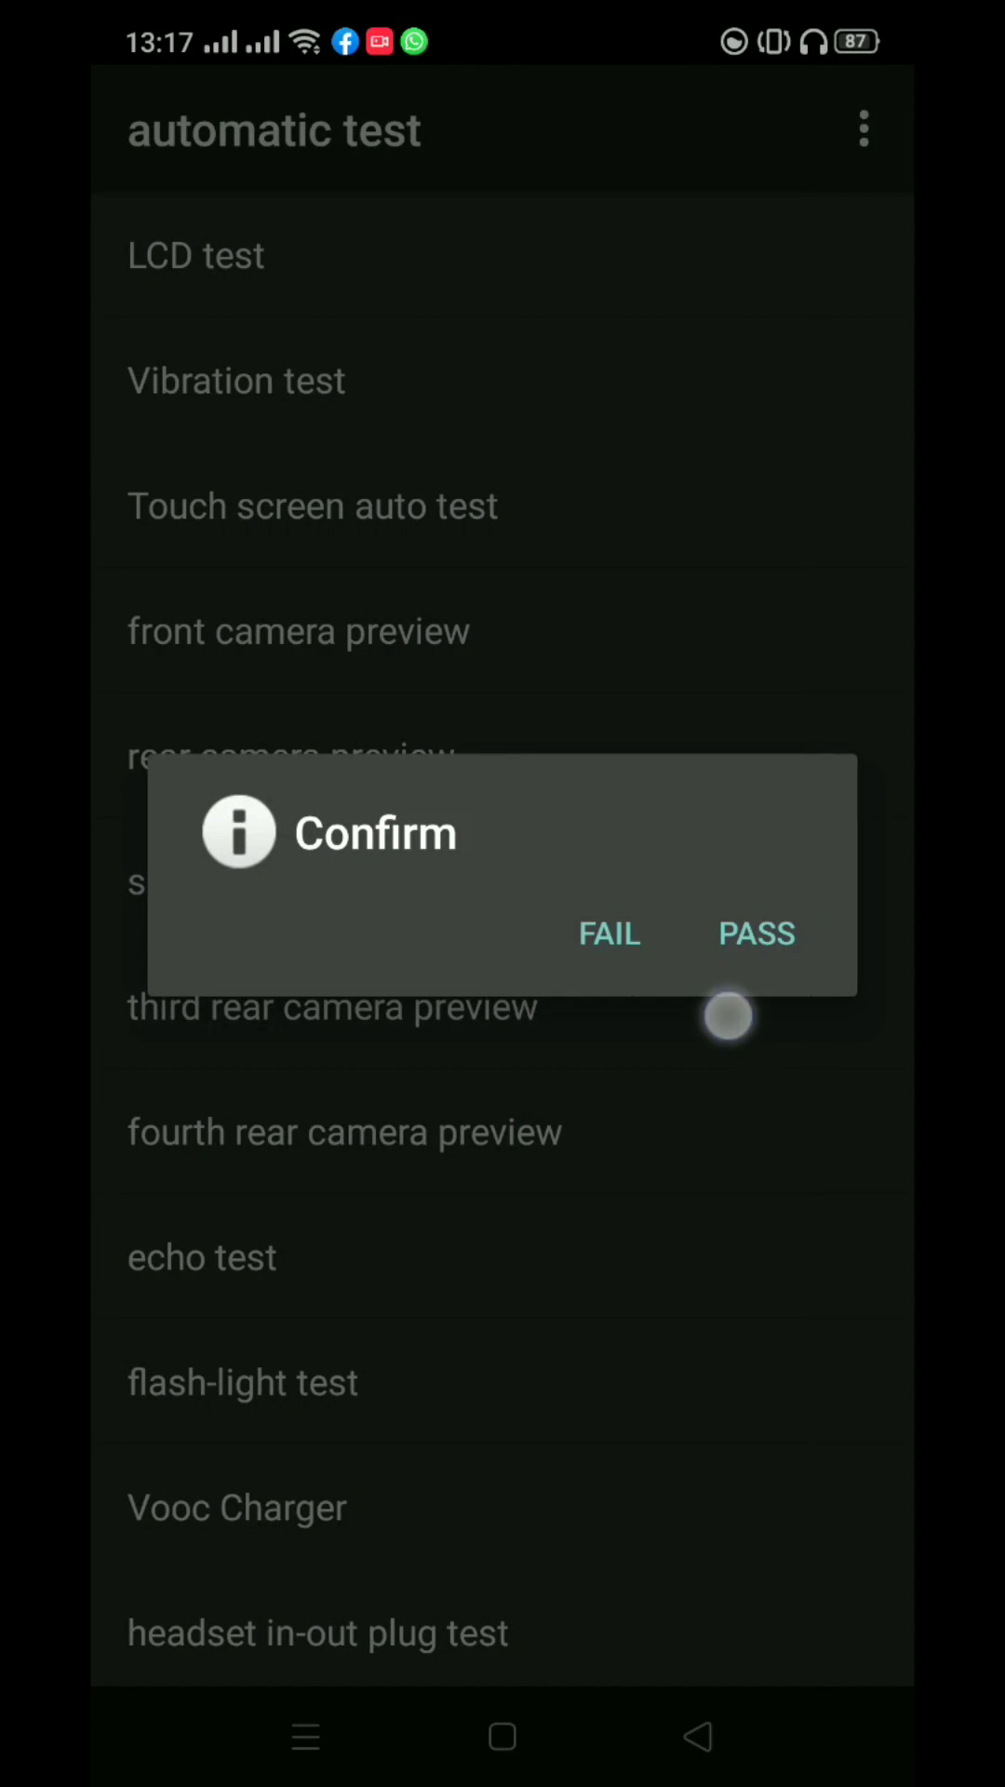
pyautogui.click(719, 1745)
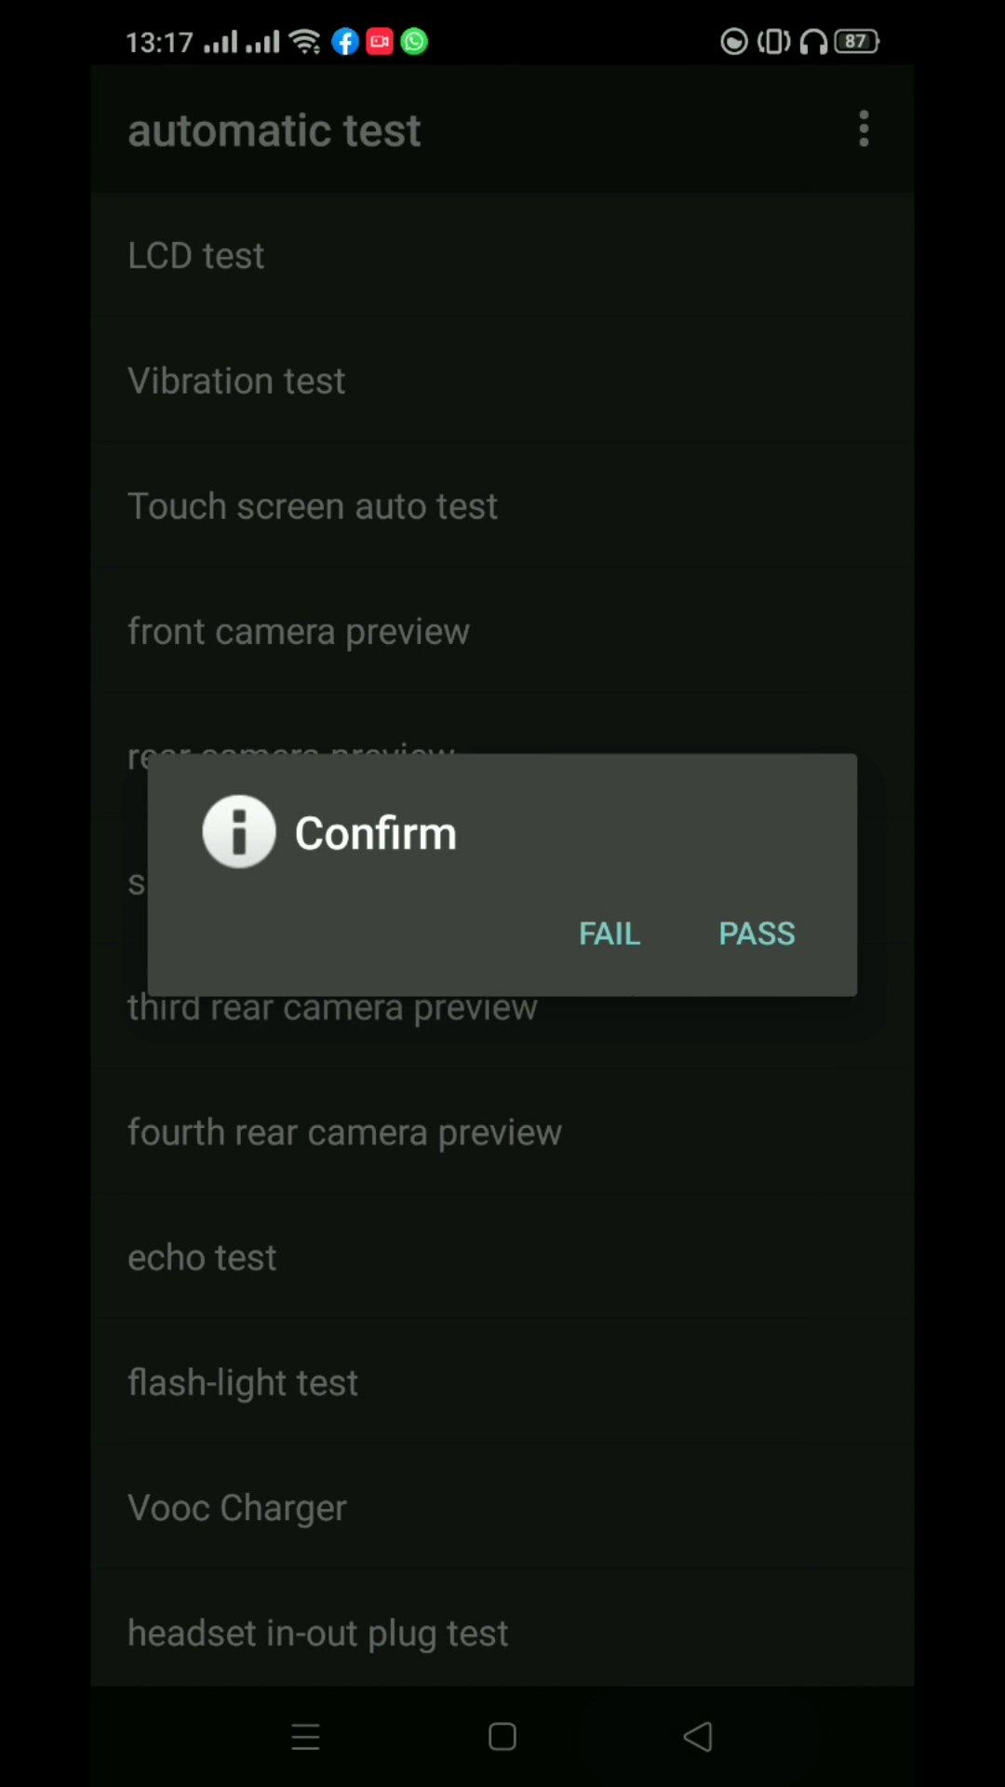
pyautogui.click(685, 1738)
pyautogui.click(698, 1737)
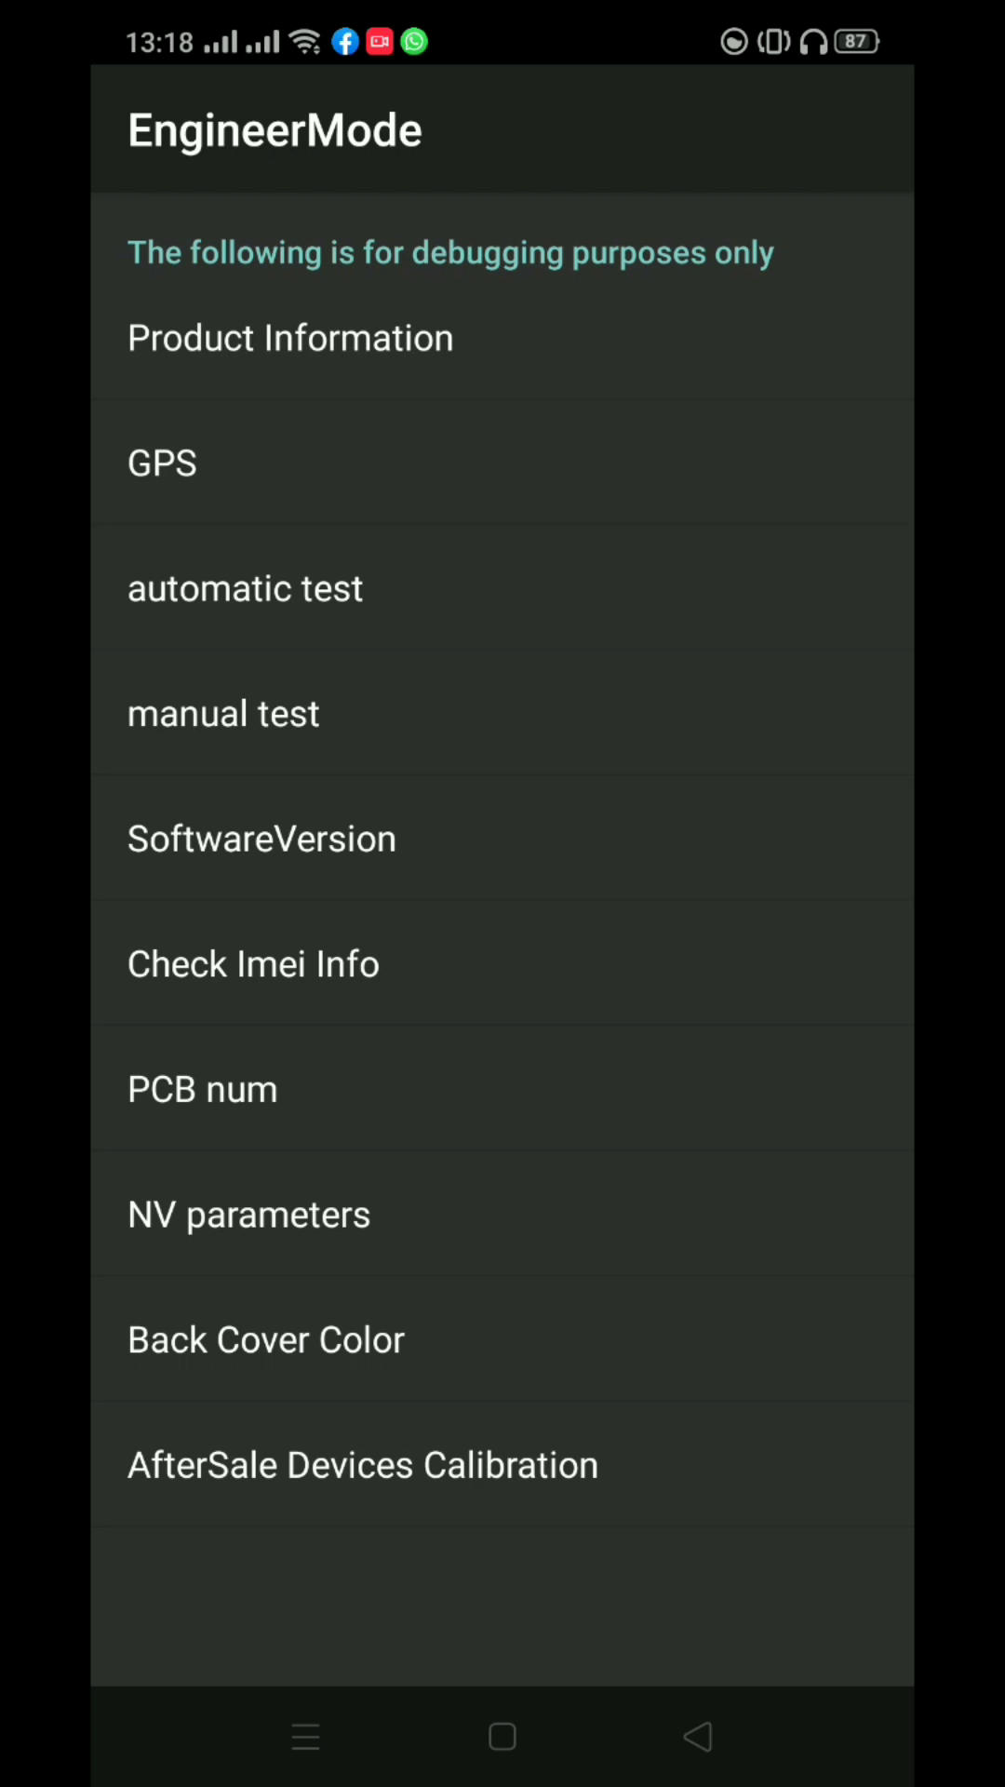
# Browse the manual test Device debugging, Camera and Media tabs, and open LCD Info
pyautogui.click(368, 698)
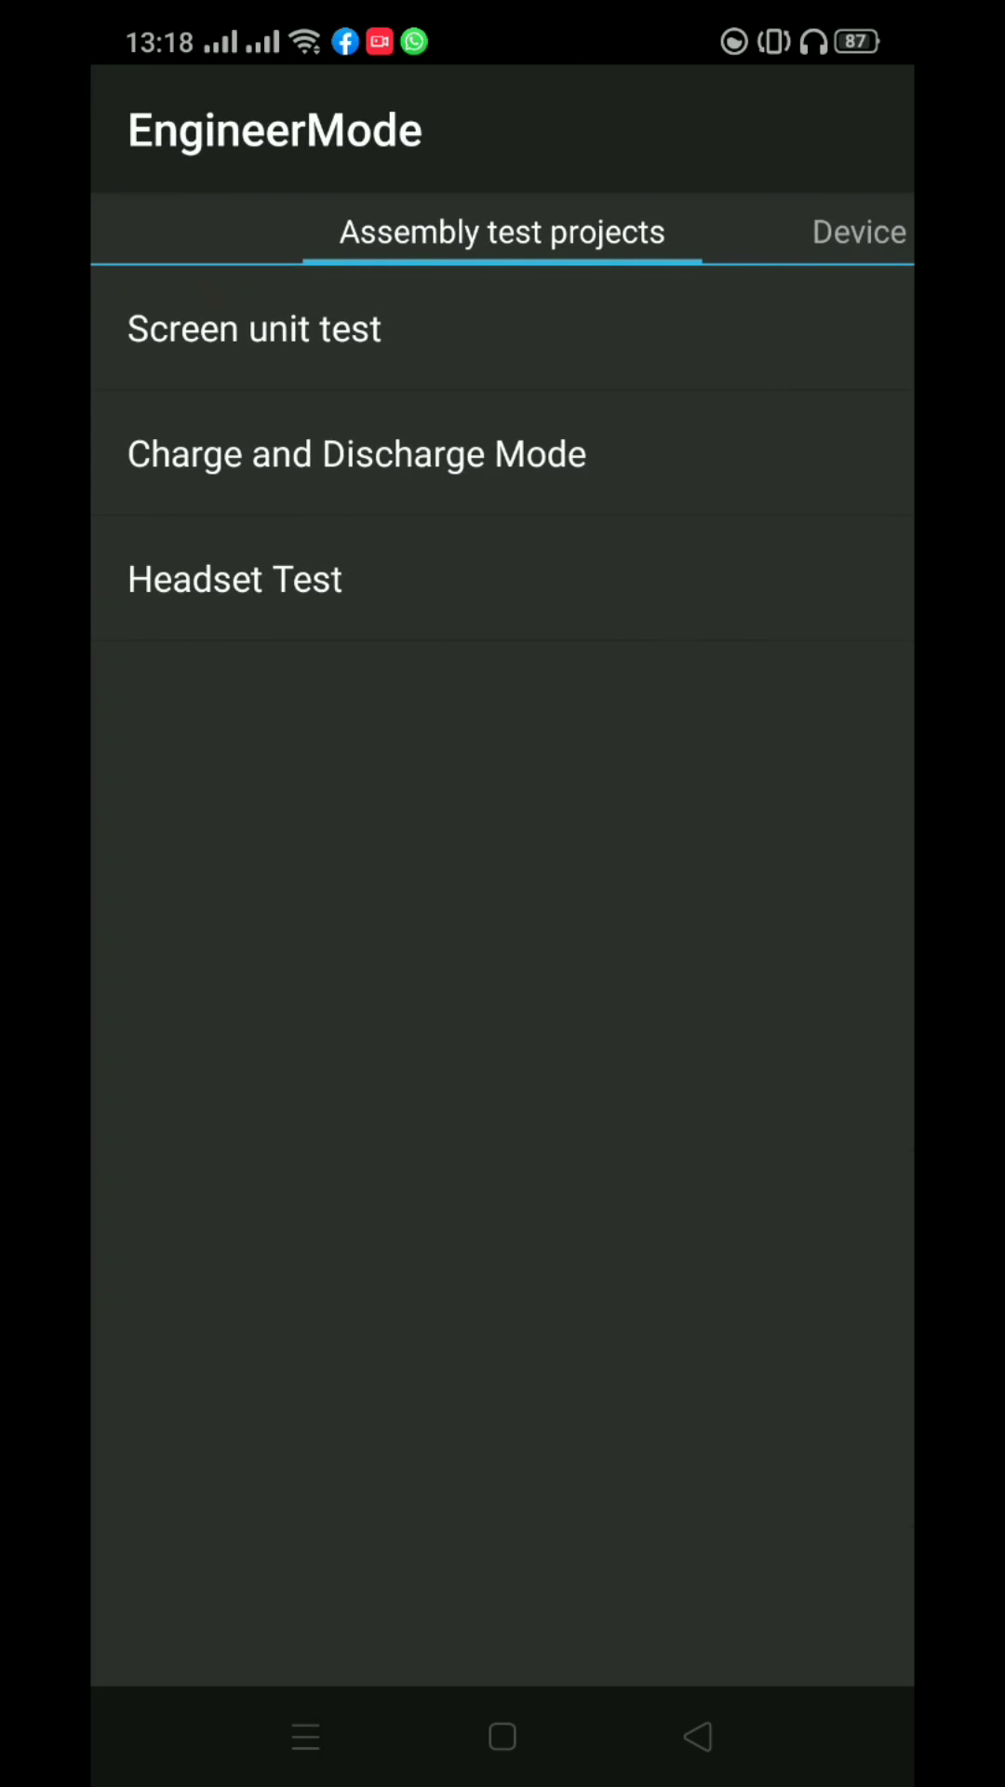
pyautogui.moveTo(668, 597)
pyautogui.mouseDown()
pyautogui.moveTo(522, 626)
pyautogui.moveTo(319, 702)
pyautogui.mouseUp()
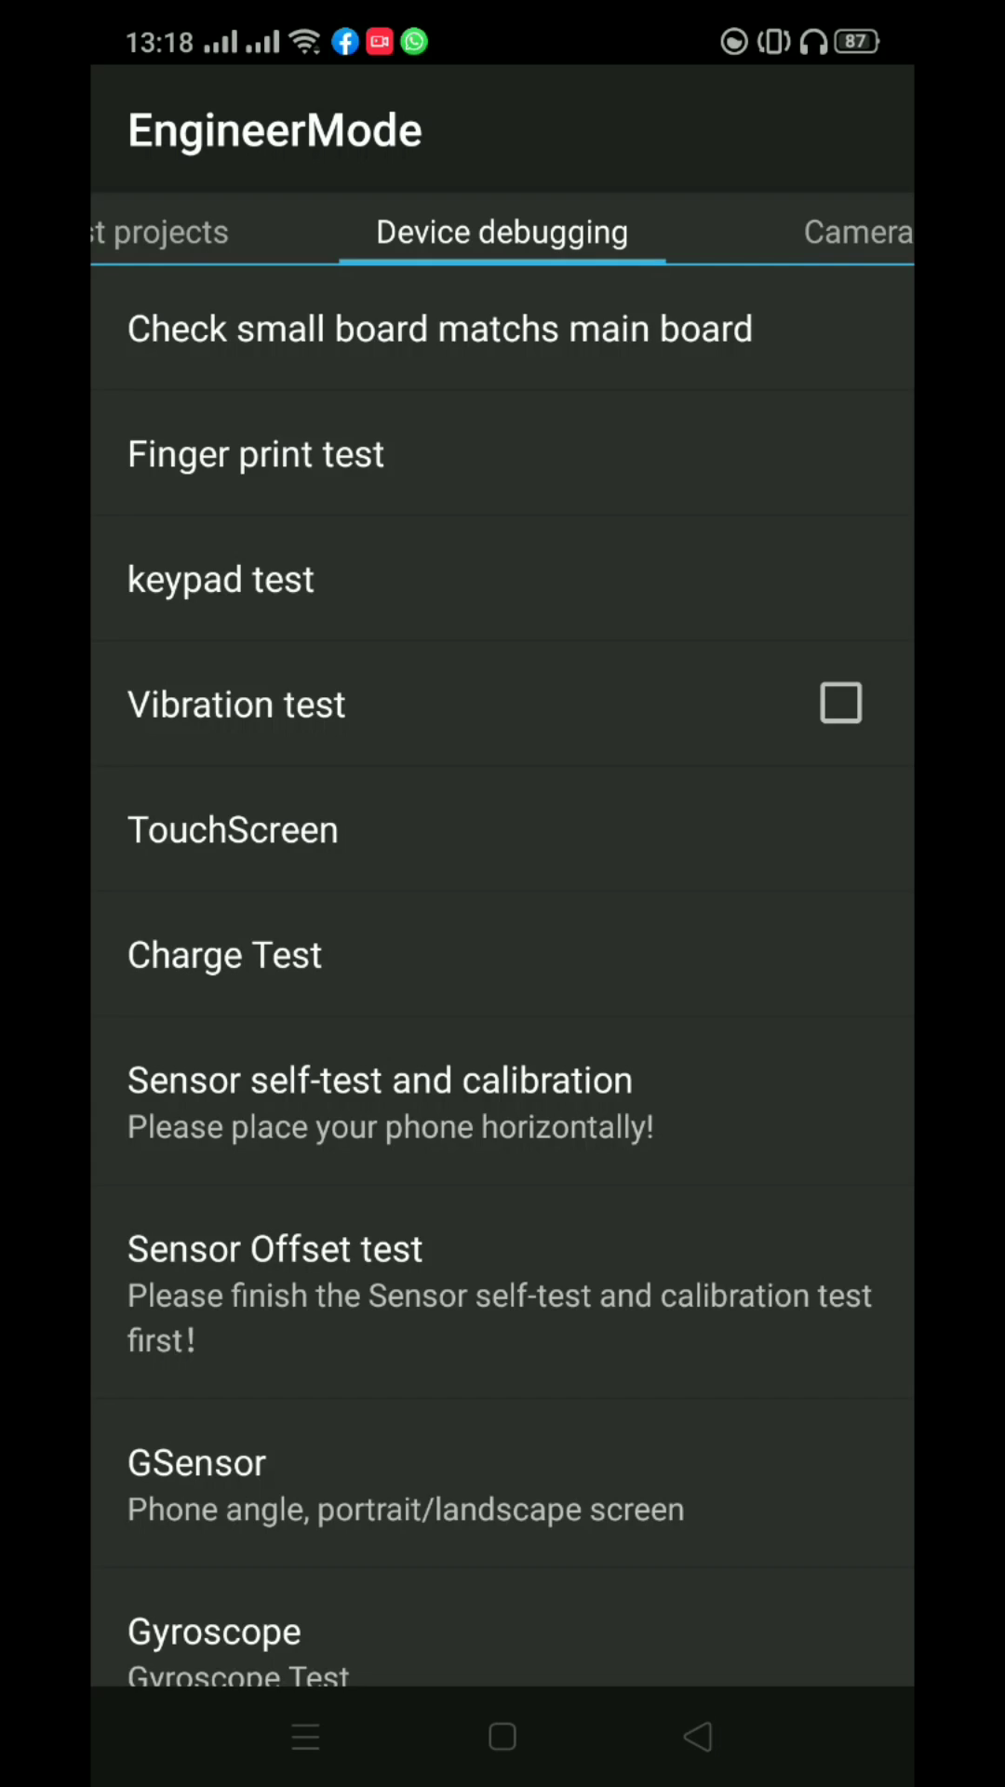
pyautogui.moveTo(587, 1076); pyautogui.dragTo(619, 587)
pyautogui.moveTo(622, 908)
pyautogui.mouseDown()
pyautogui.moveTo(642, 797)
pyautogui.moveTo(710, 946)
pyautogui.mouseUp()
pyautogui.moveTo(504, 945); pyautogui.dragTo(209, 950)
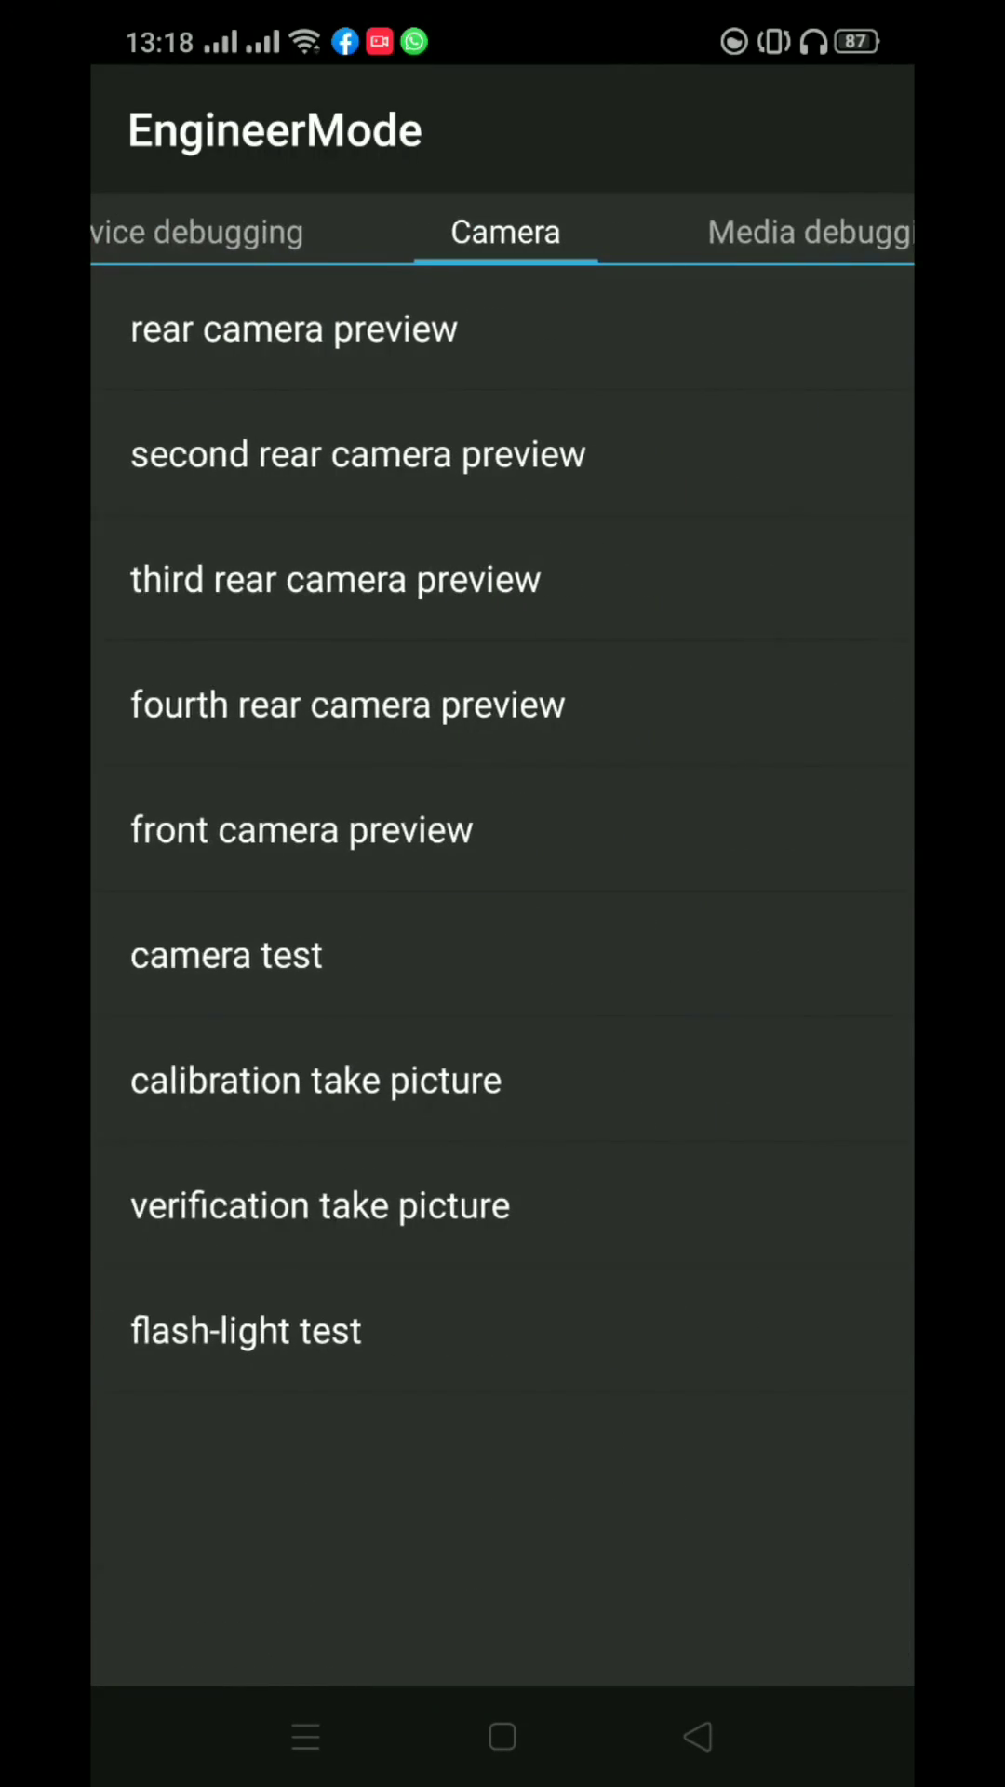
pyautogui.moveTo(662, 1073); pyautogui.dragTo(649, 1223)
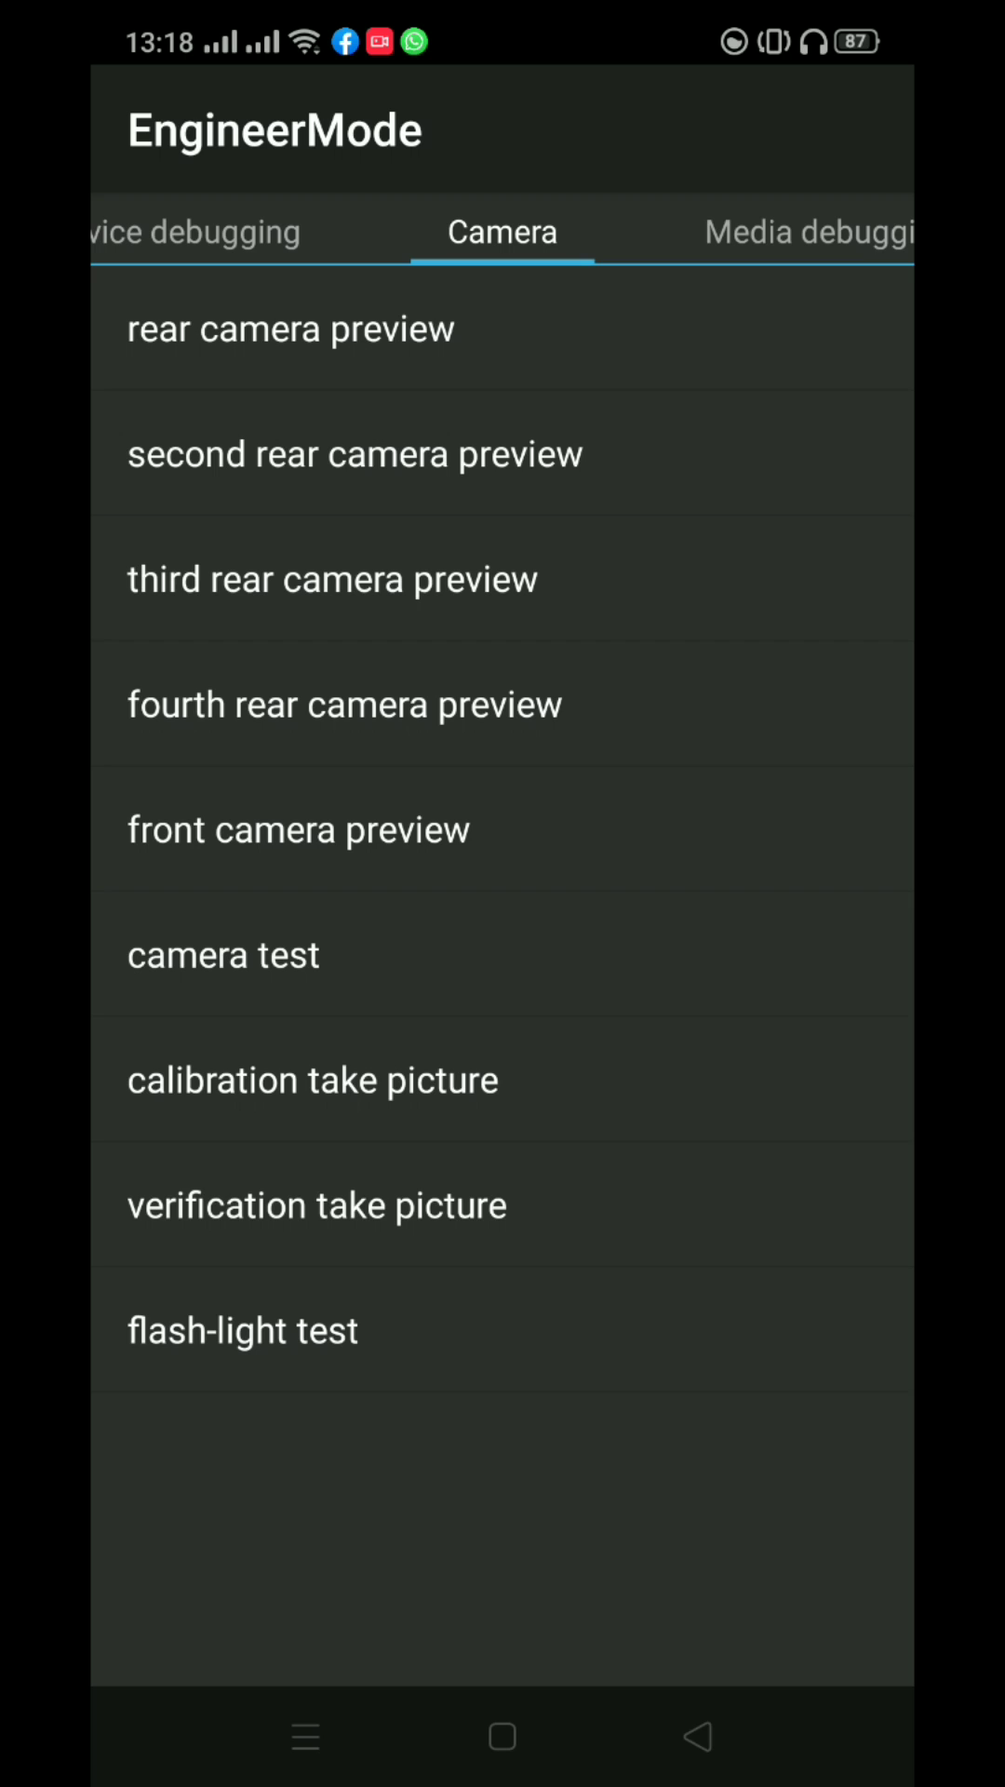
pyautogui.moveTo(685, 1003); pyautogui.dragTo(326, 1037)
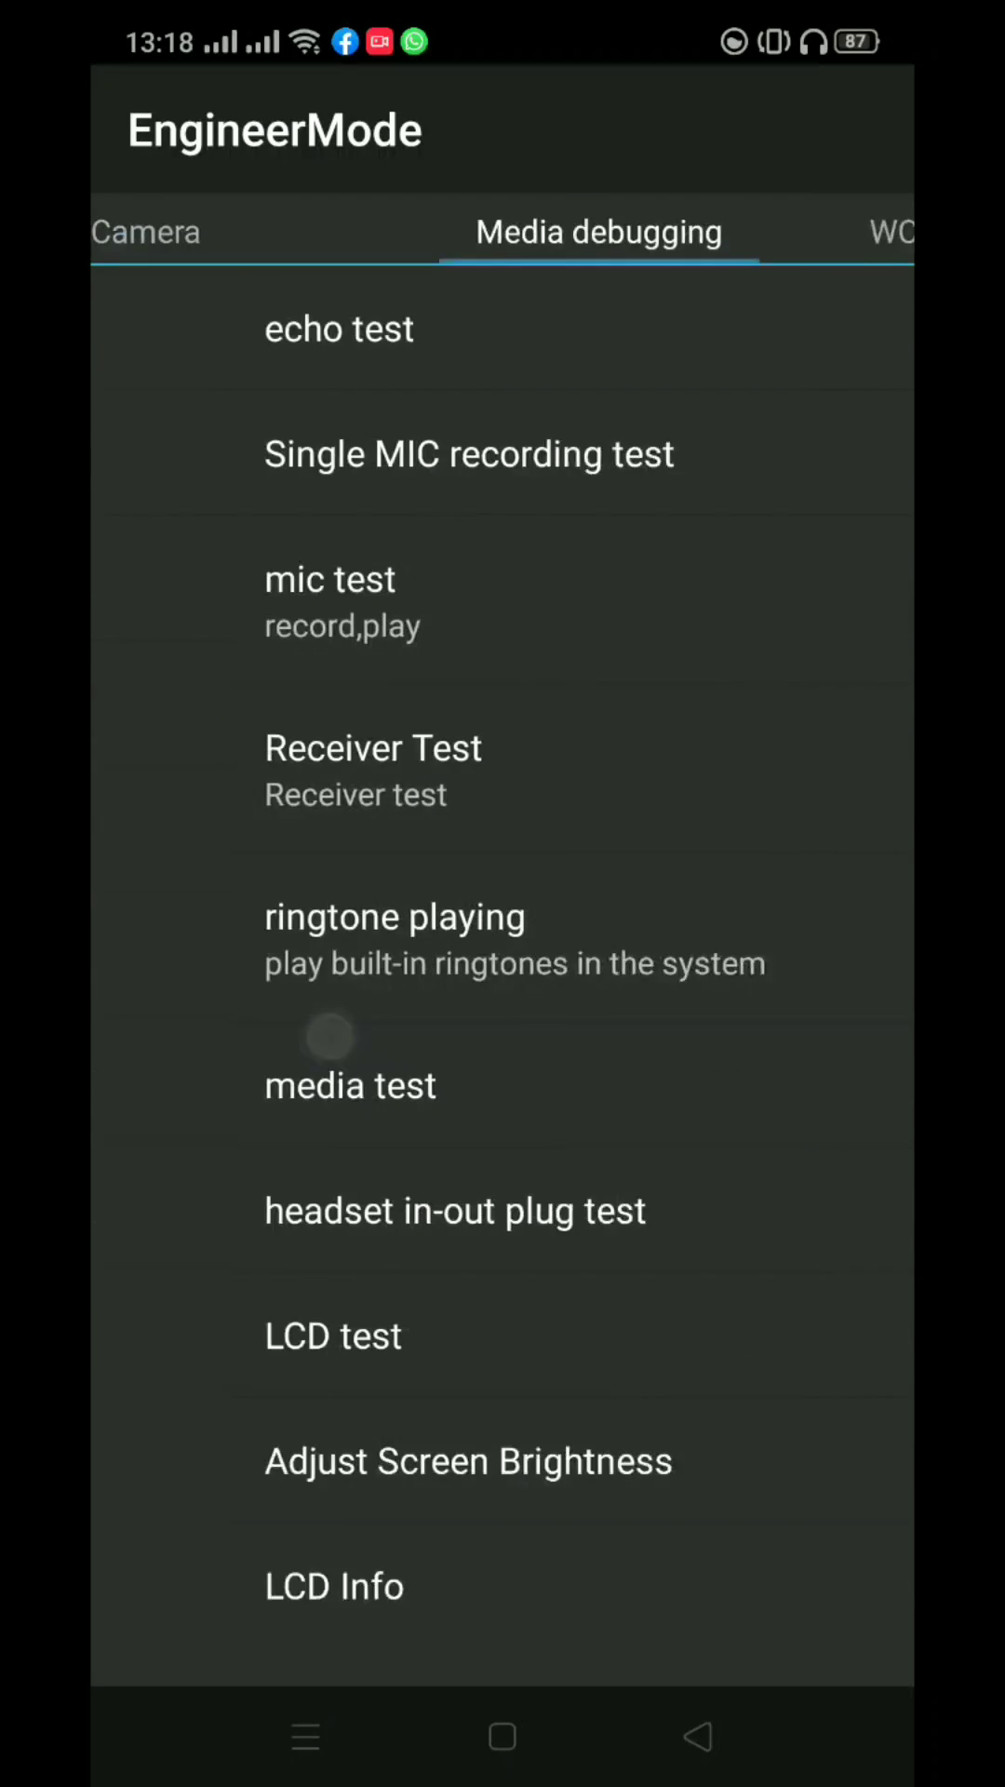
pyautogui.moveTo(616, 837); pyautogui.dragTo(628, 755)
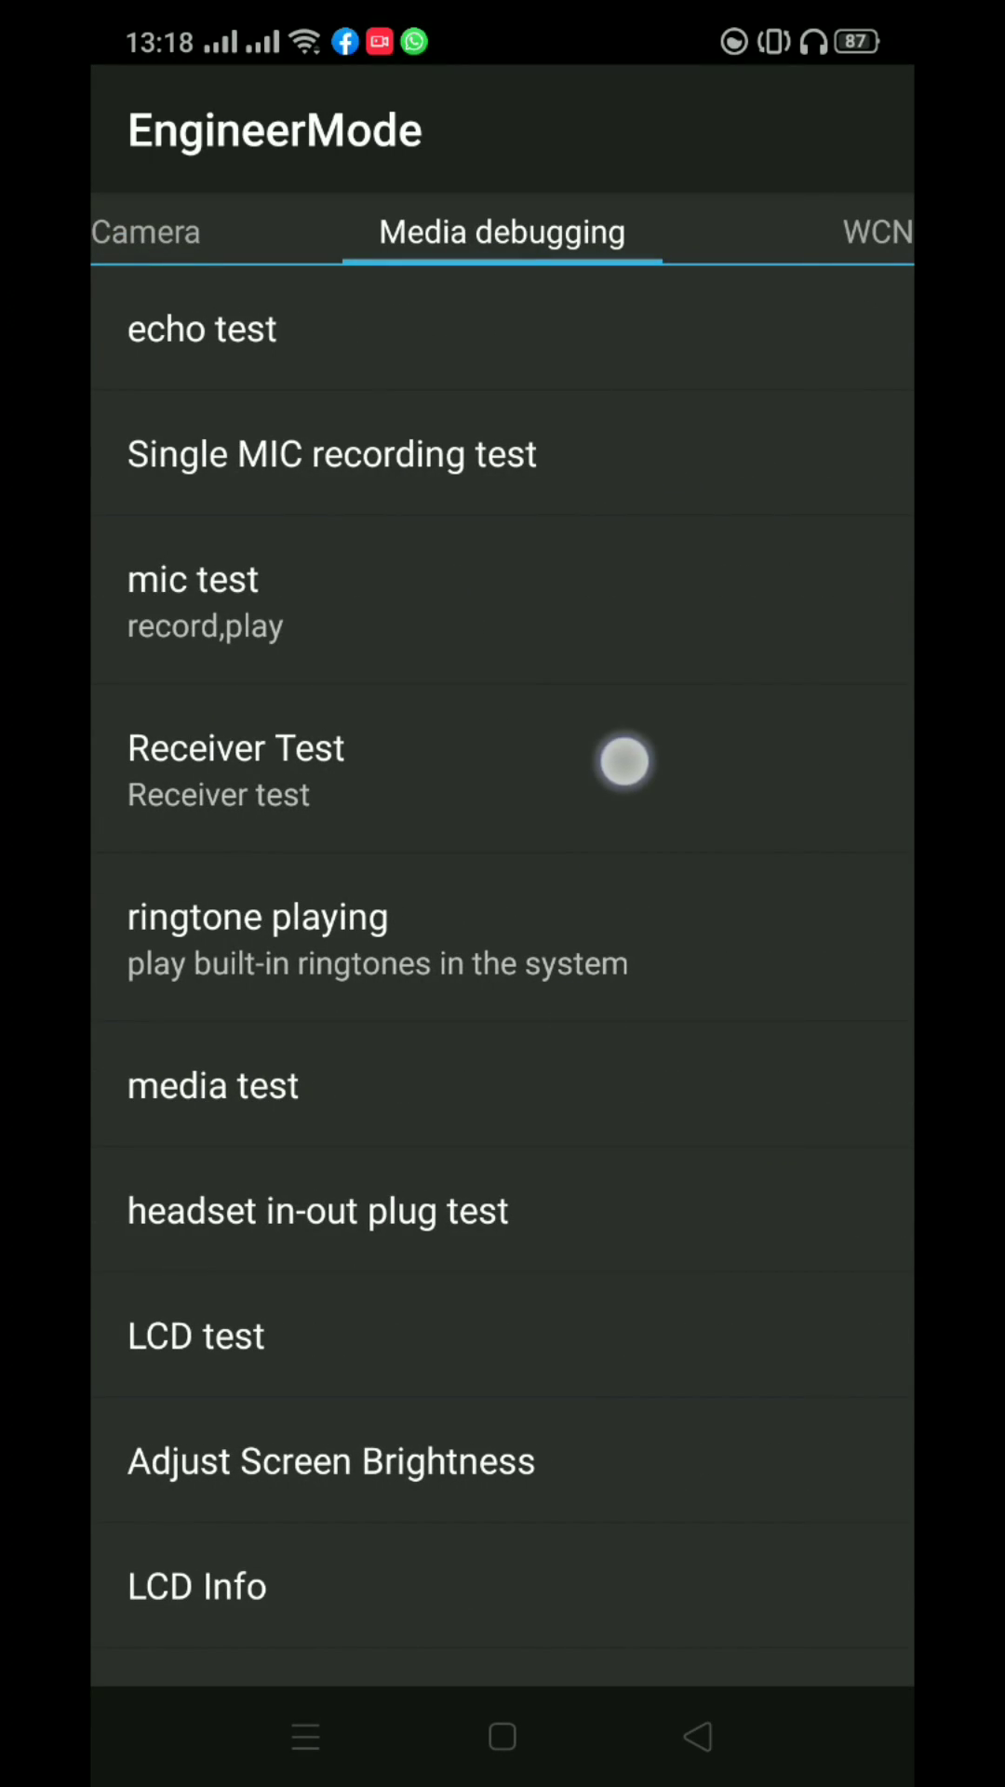
pyautogui.click(346, 1590)
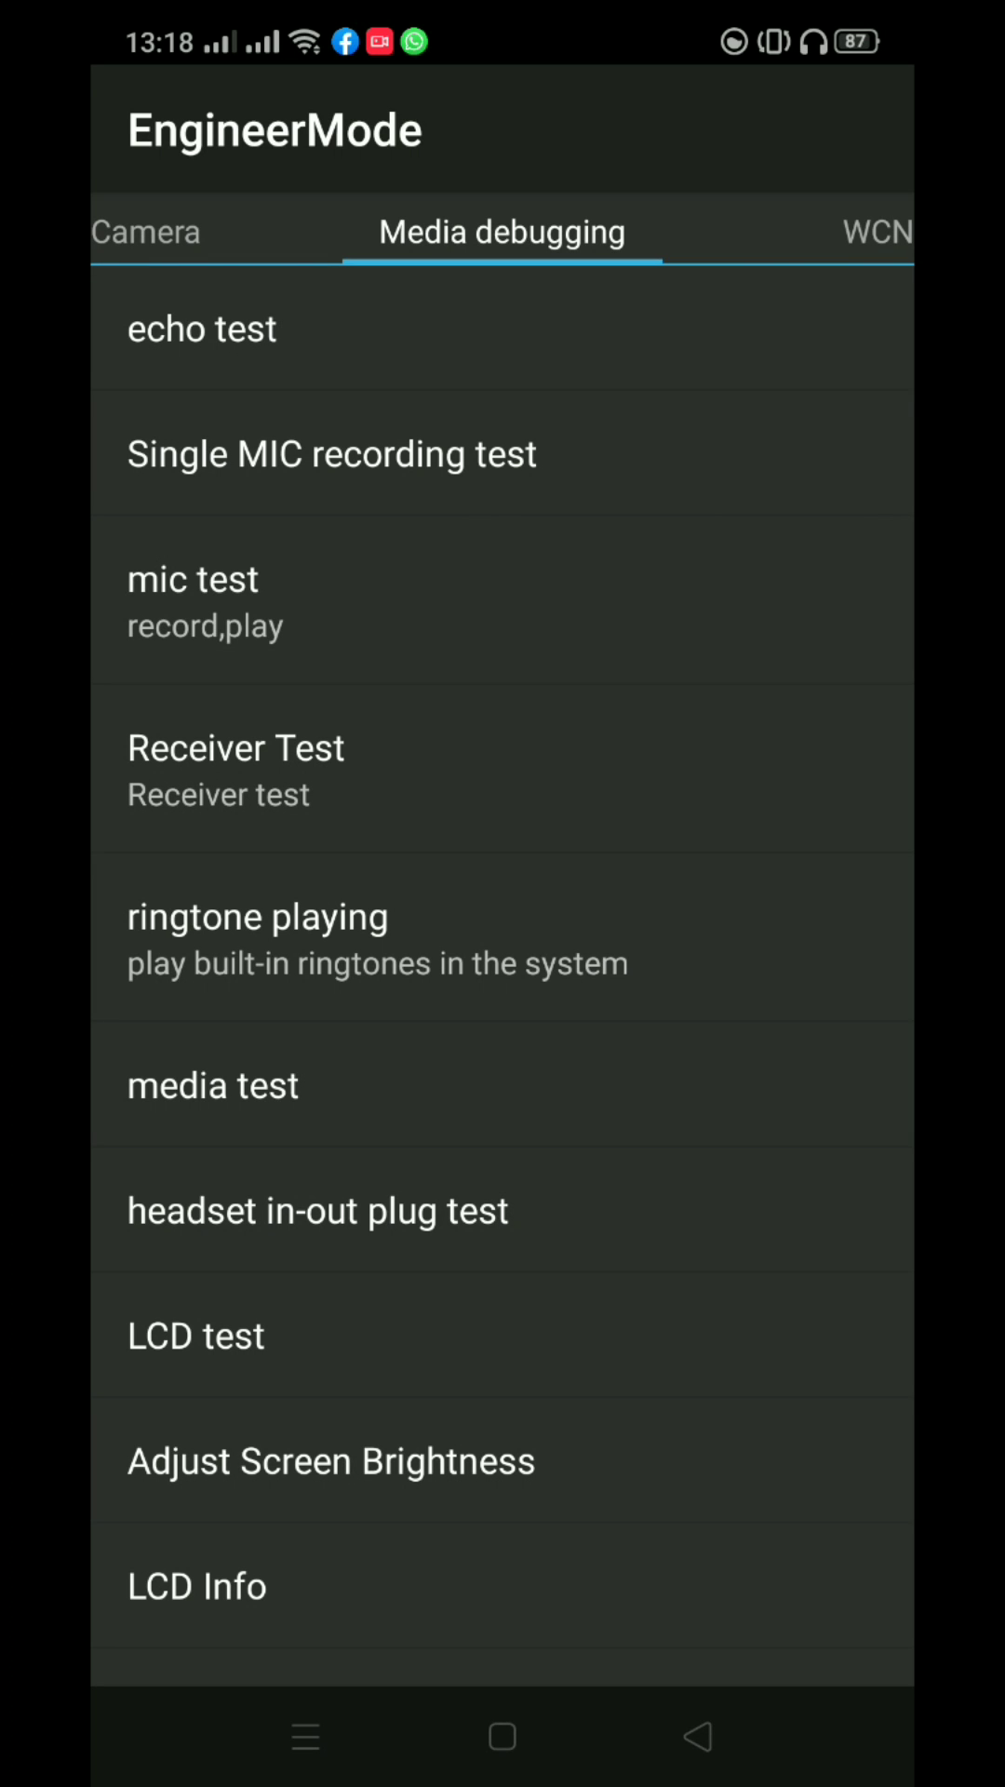
# Run the SIM card test under Communication debugging, then glance at the Others tab
pyautogui.moveTo(544, 930); pyautogui.dragTo(570, 1220)
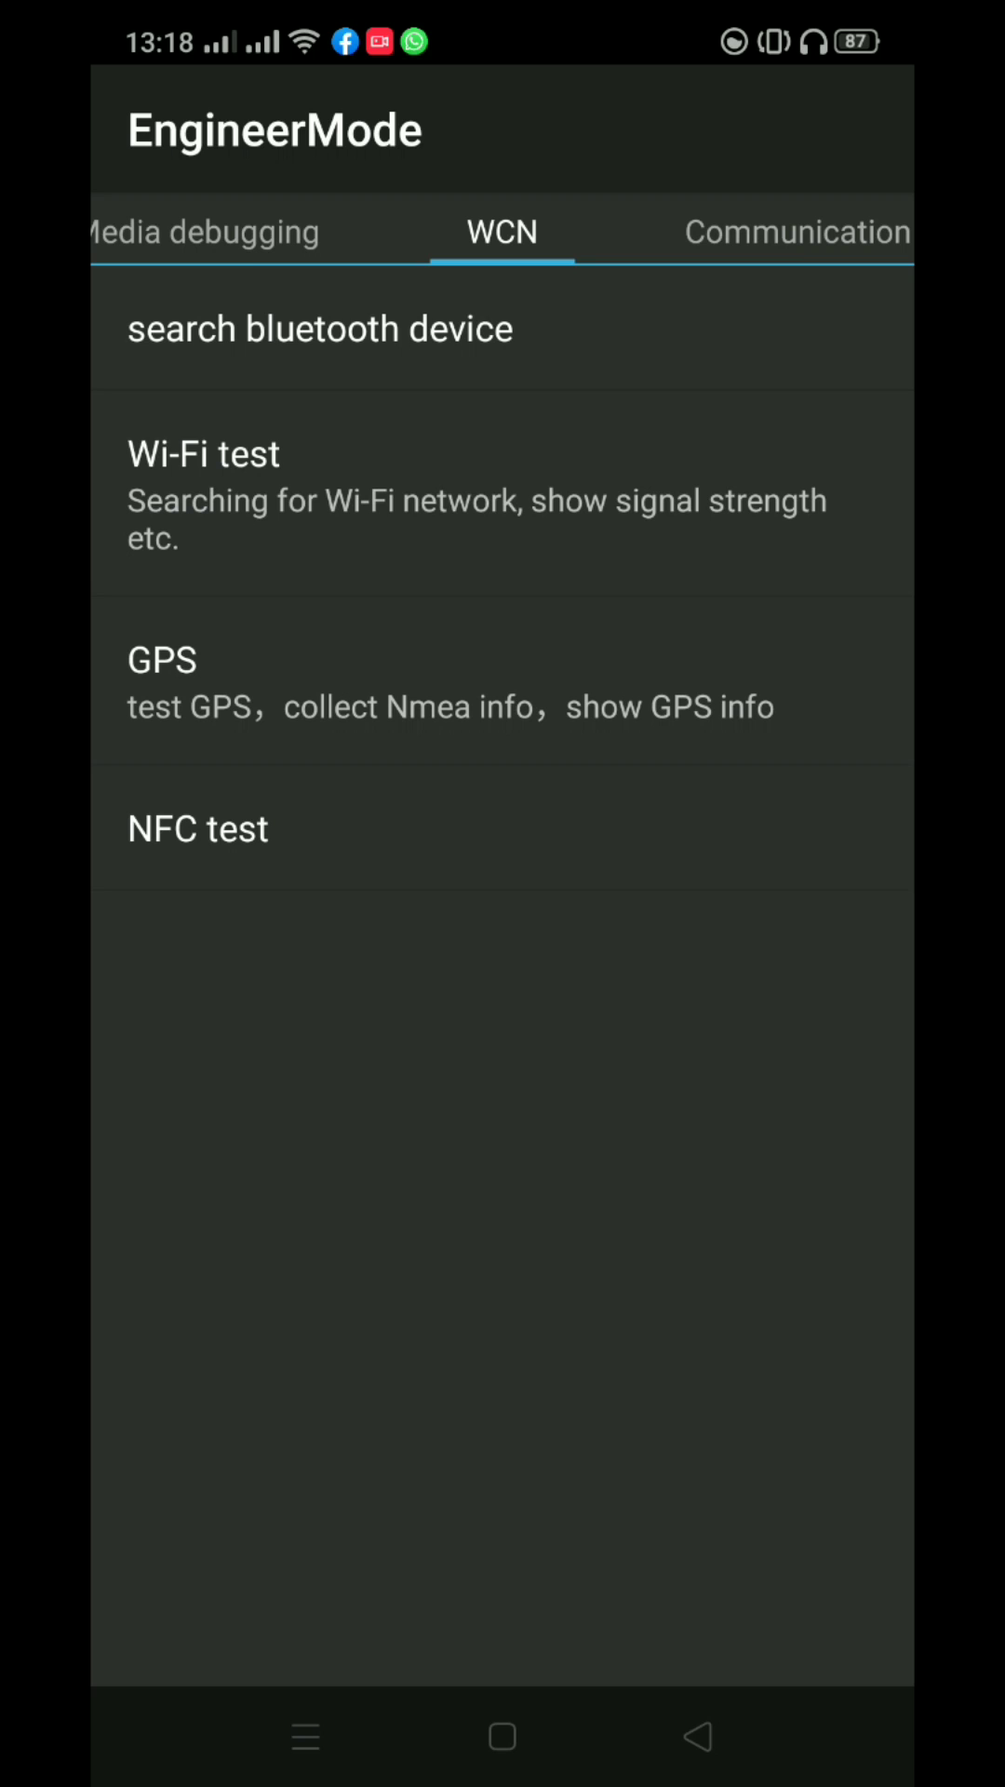
pyautogui.click(797, 232)
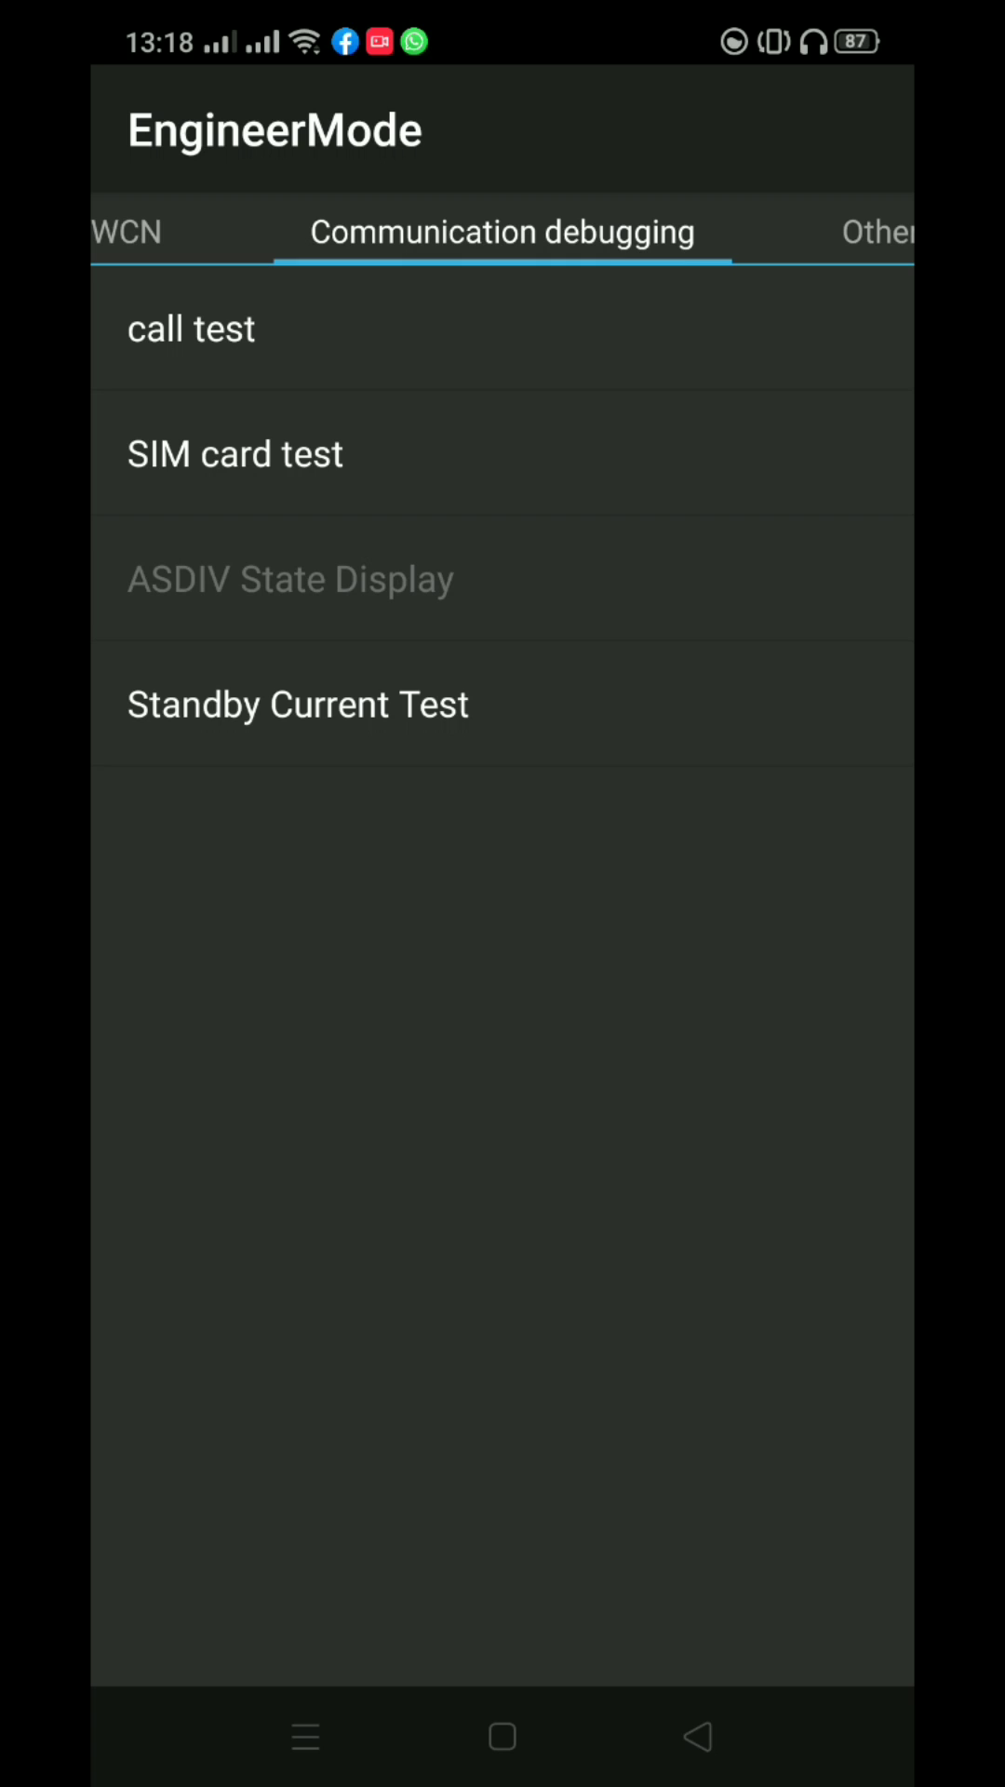
pyautogui.click(404, 466)
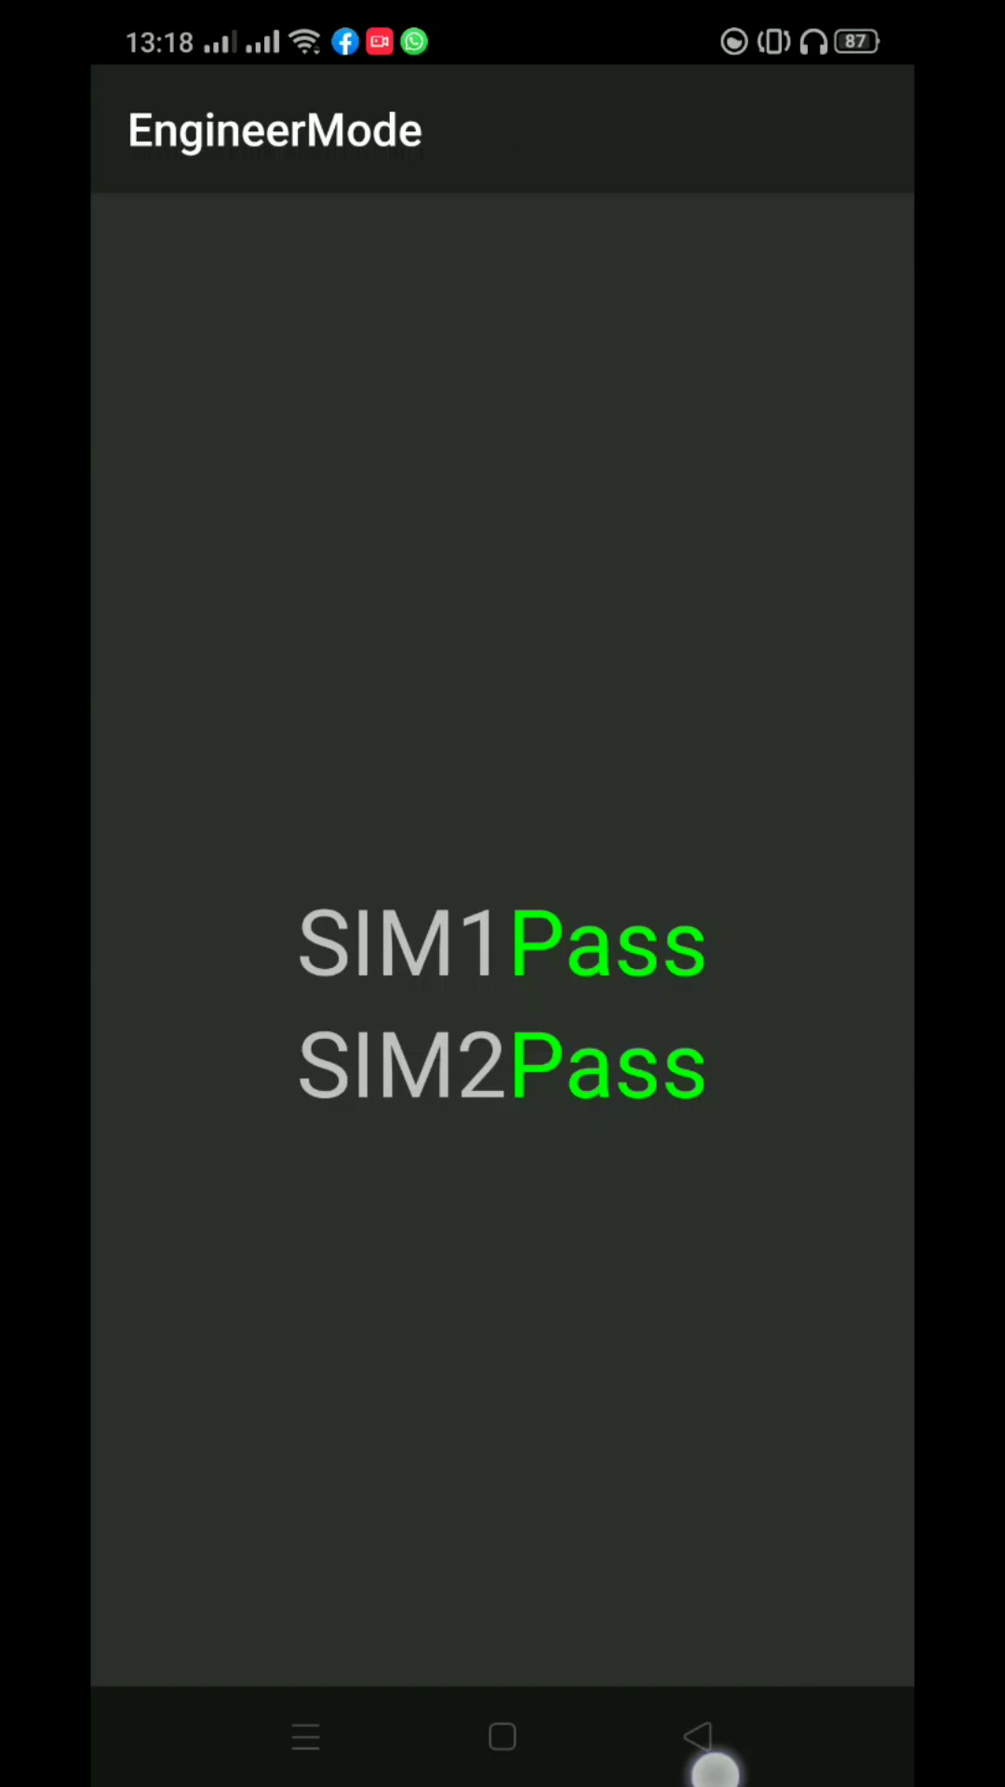
pyautogui.click(698, 1738)
pyautogui.moveTo(508, 1024); pyautogui.dragTo(396, 1037)
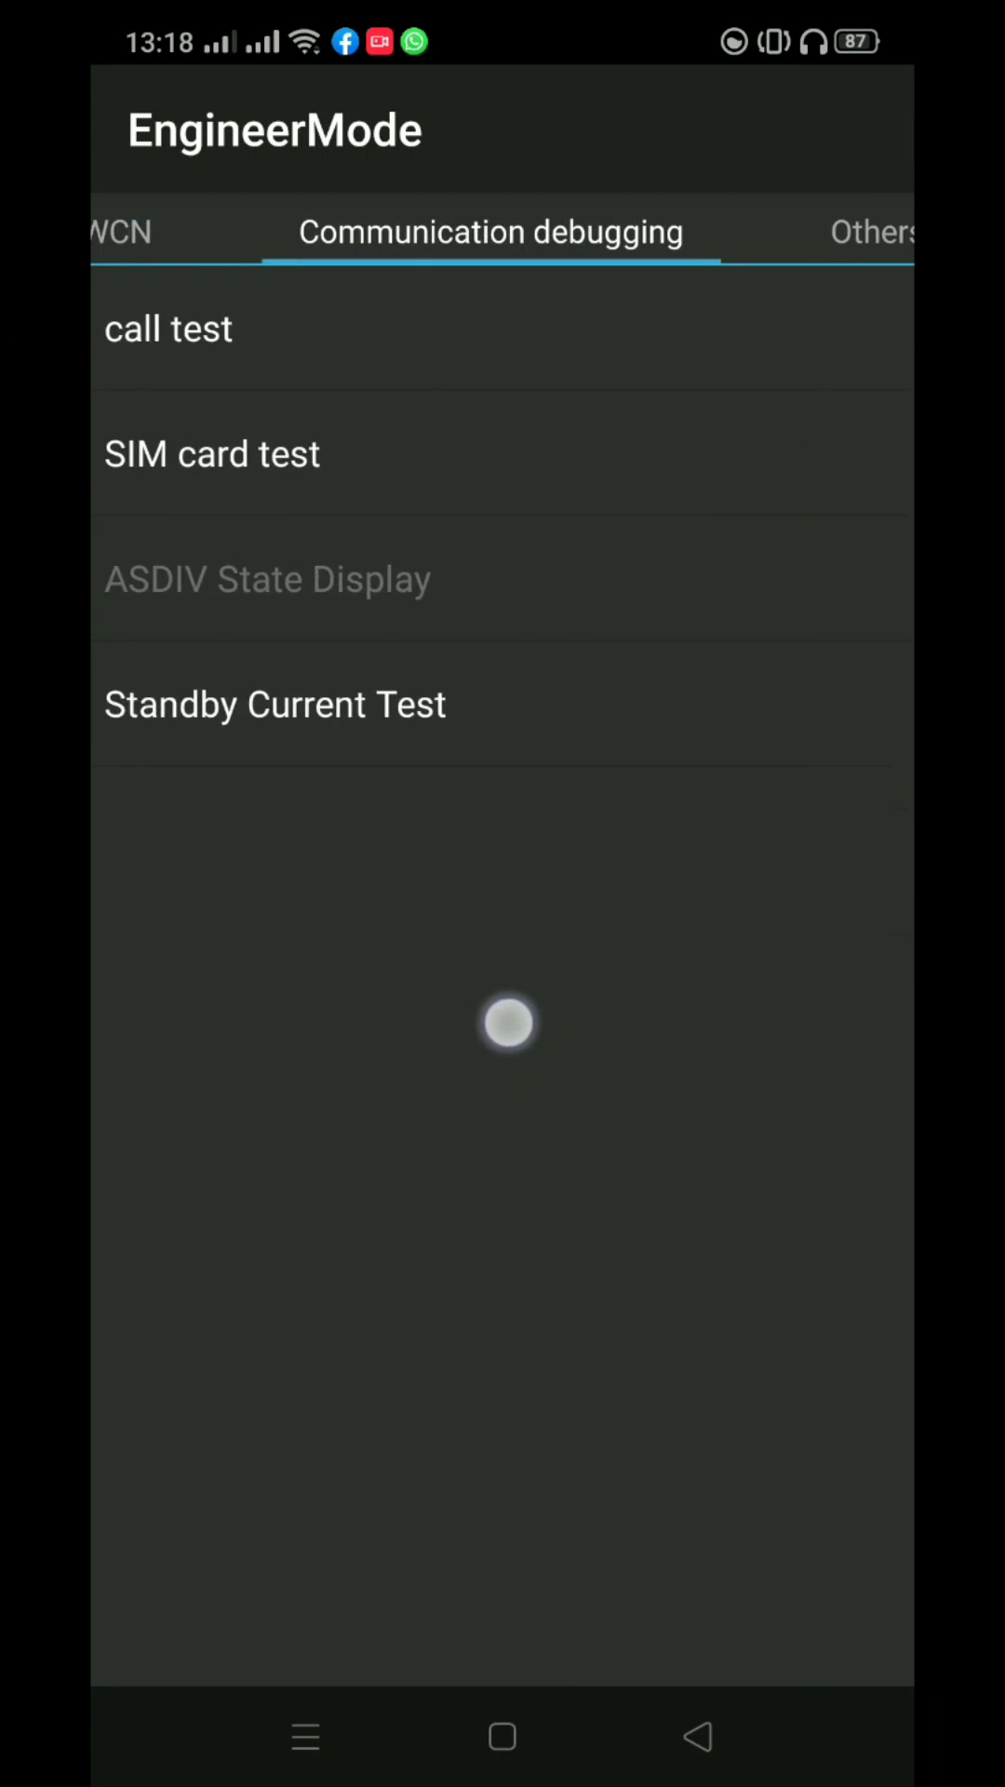
pyautogui.moveTo(518, 1005); pyautogui.dragTo(209, 1012)
pyautogui.moveTo(495, 1005); pyautogui.dragTo(810, 1006)
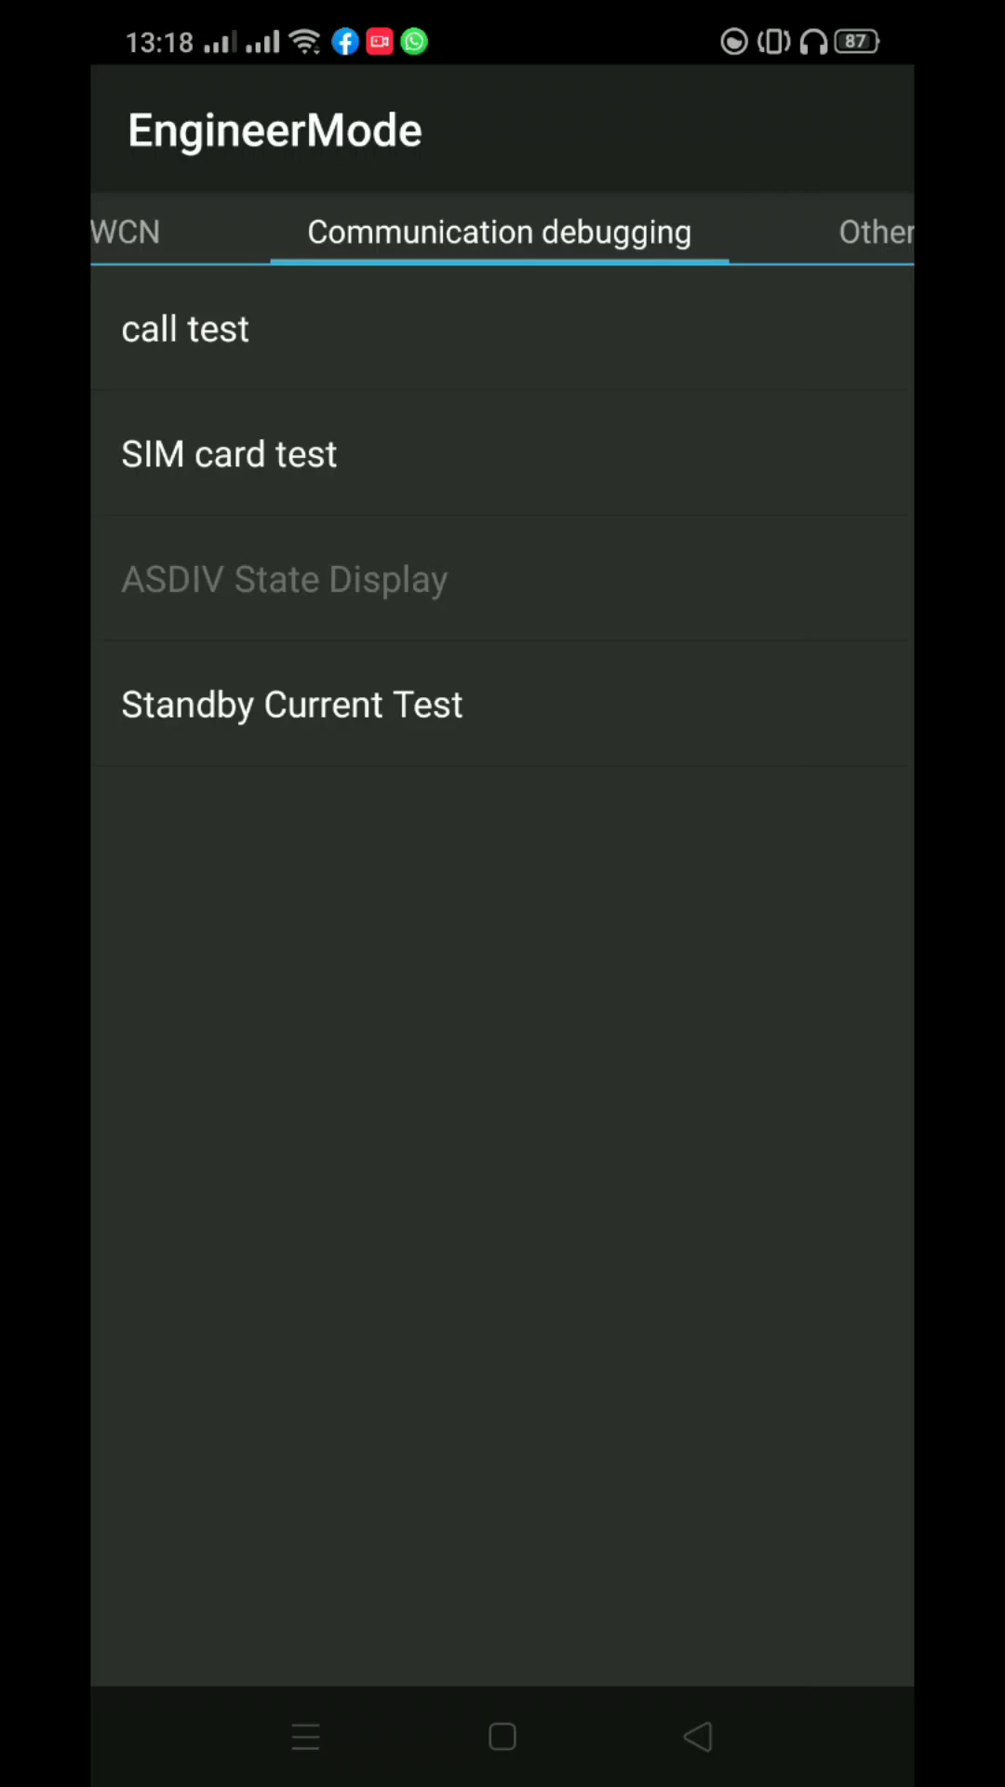
# Start the Standby Current Test, then view the software version details (ColorOS V6.1, kernel 4.14.83)
pyautogui.click(439, 718)
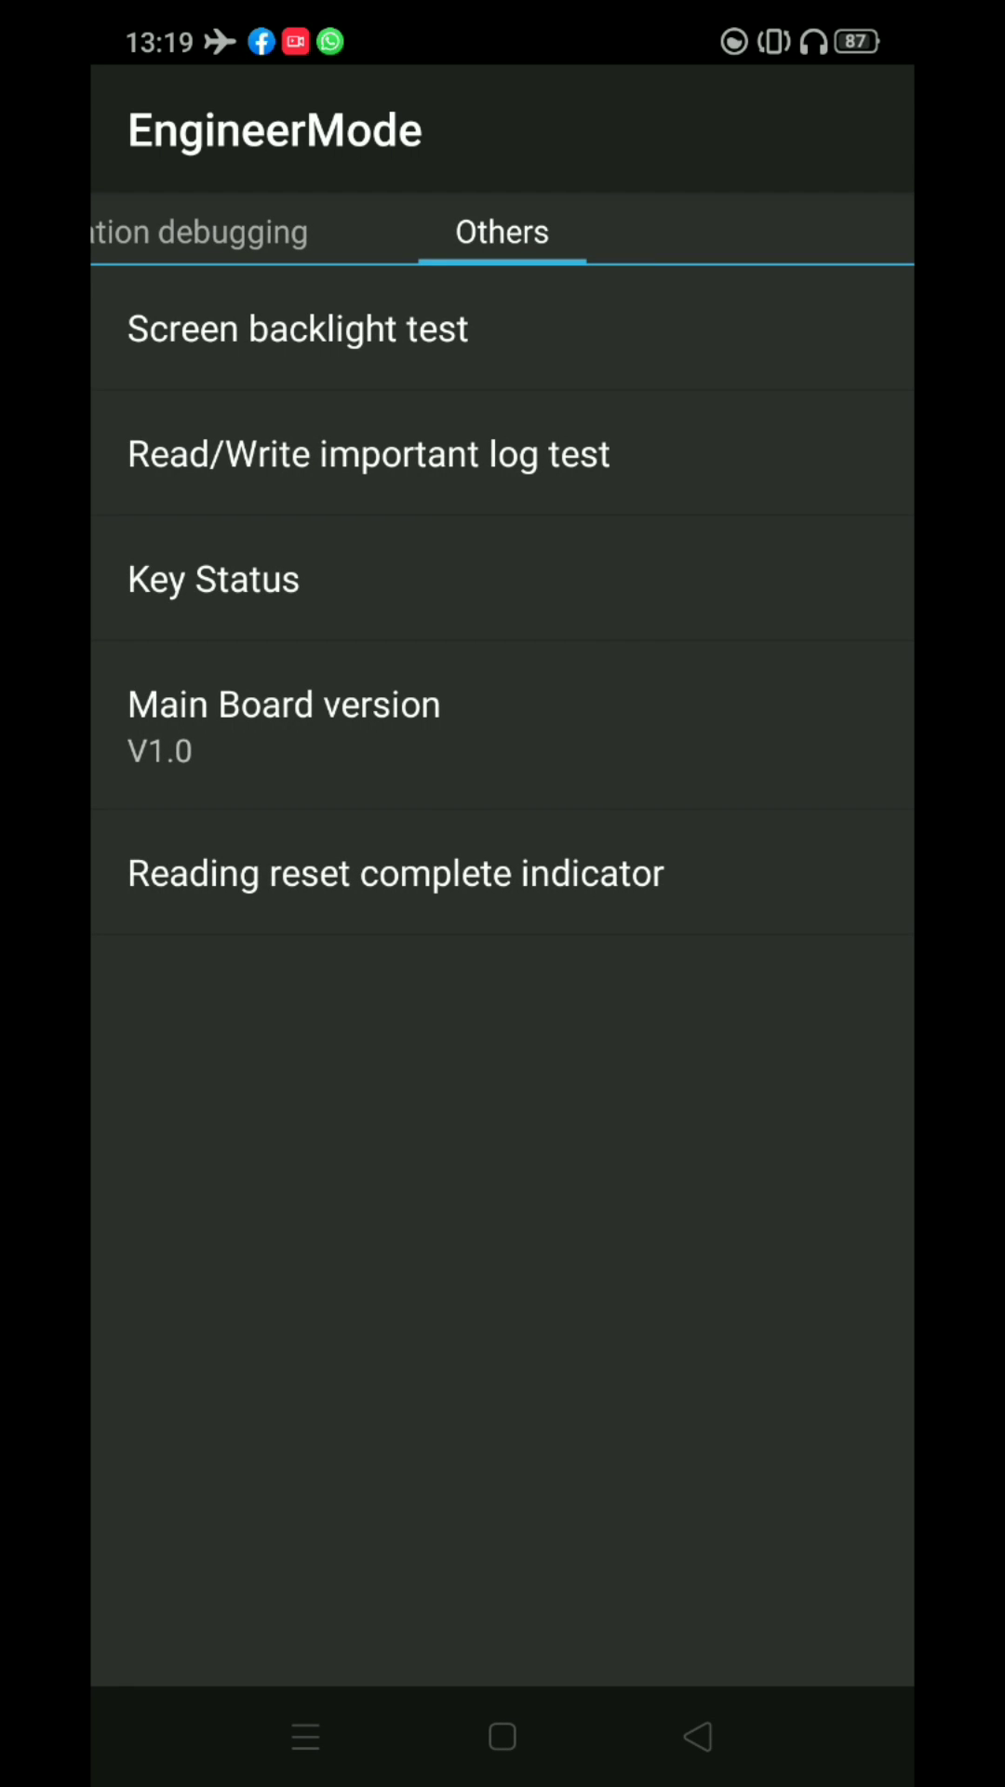
pyautogui.moveTo(663, 1096); pyautogui.dragTo(496, 1090)
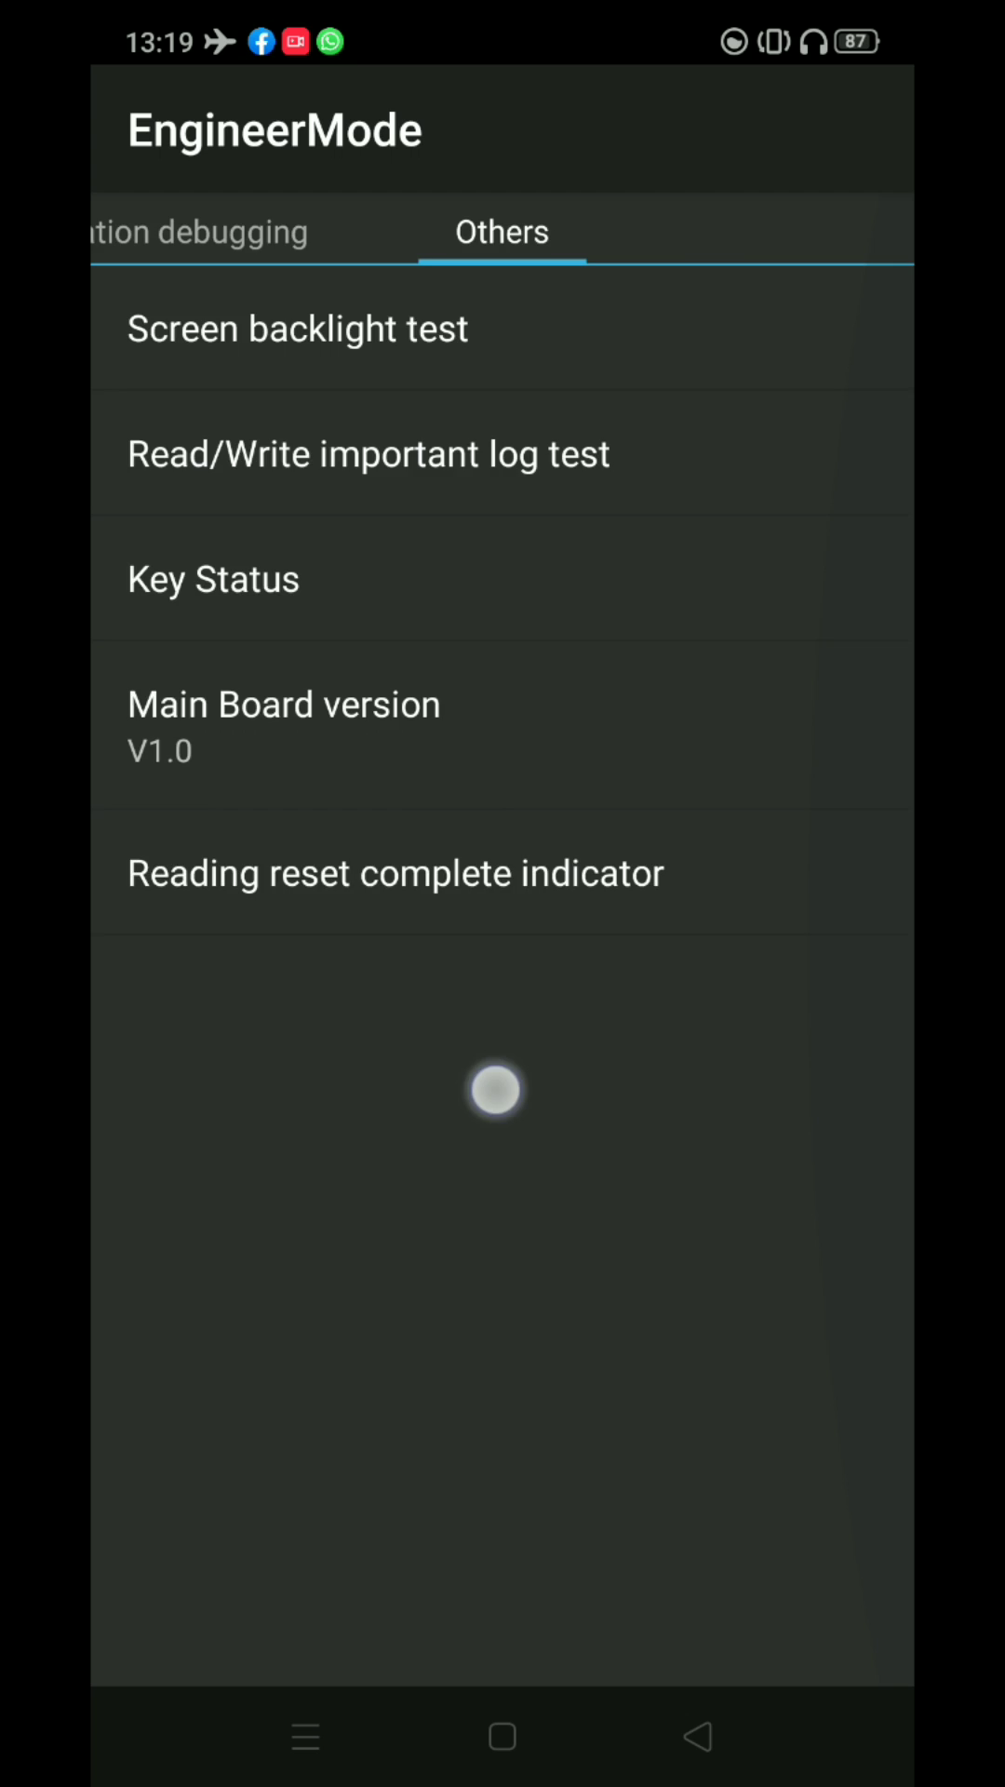
pyautogui.click(498, 862)
pyautogui.moveTo(629, 1397); pyautogui.dragTo(628, 1063)
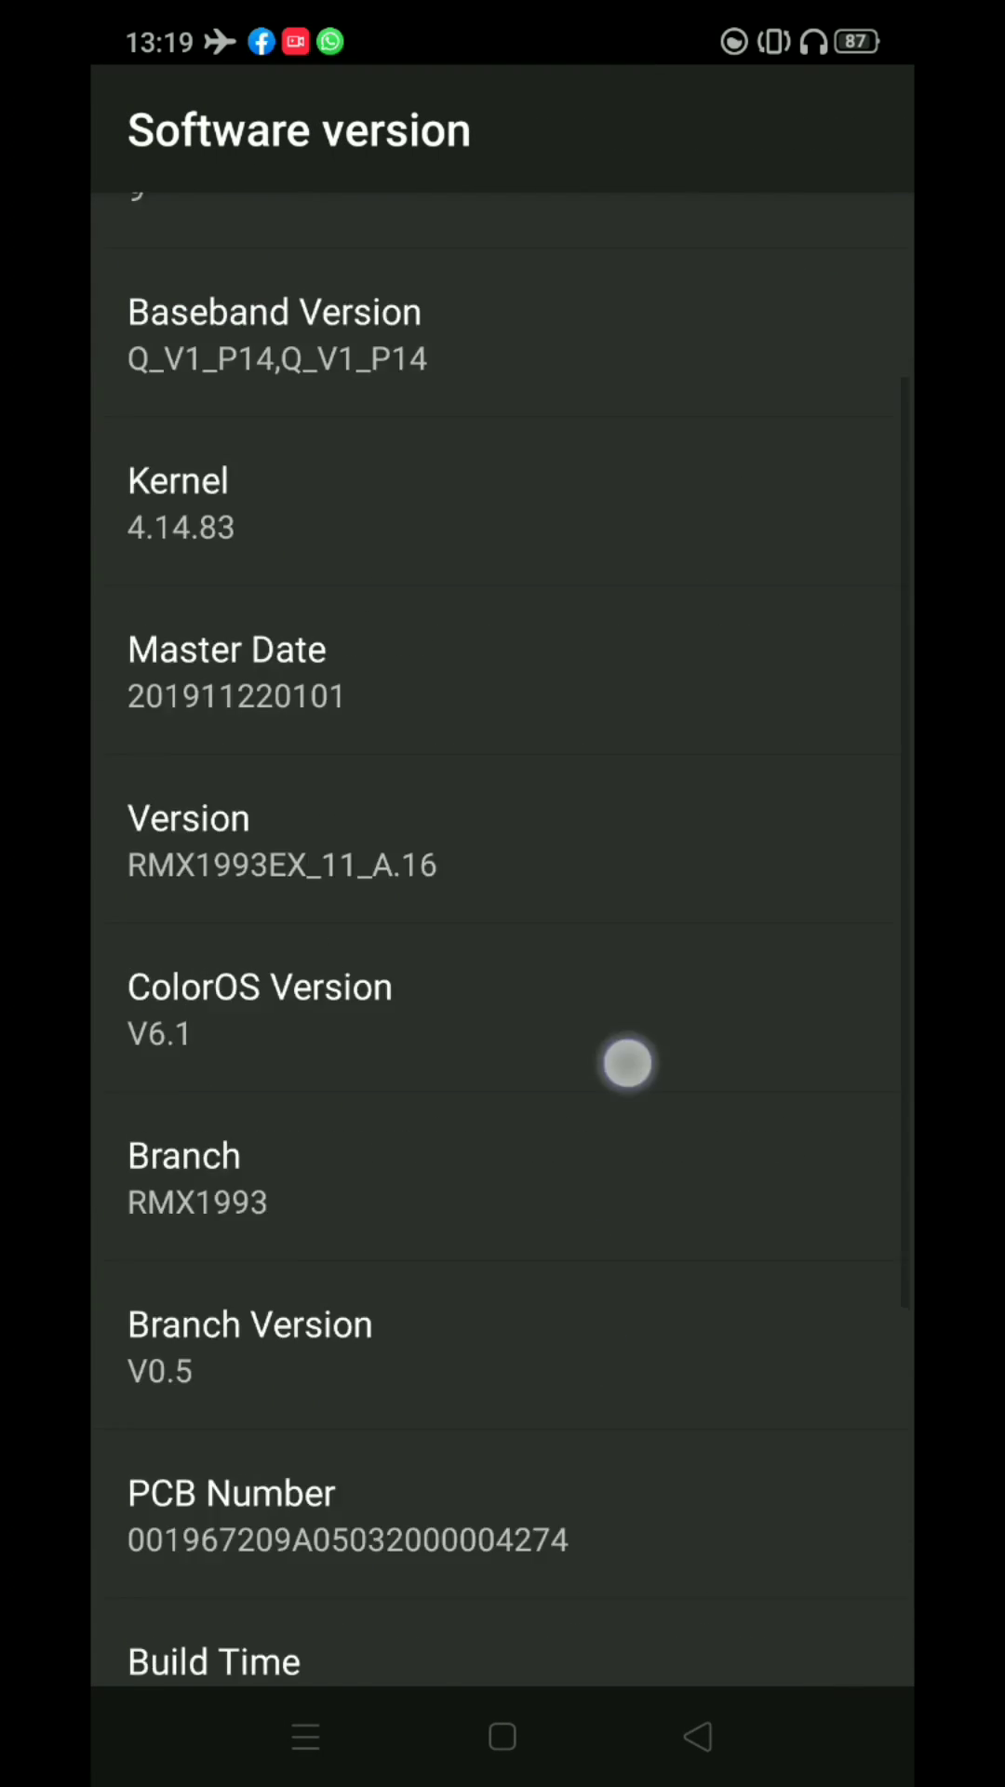
pyautogui.moveTo(471, 986); pyautogui.dragTo(472, 1438)
pyautogui.click(698, 1735)
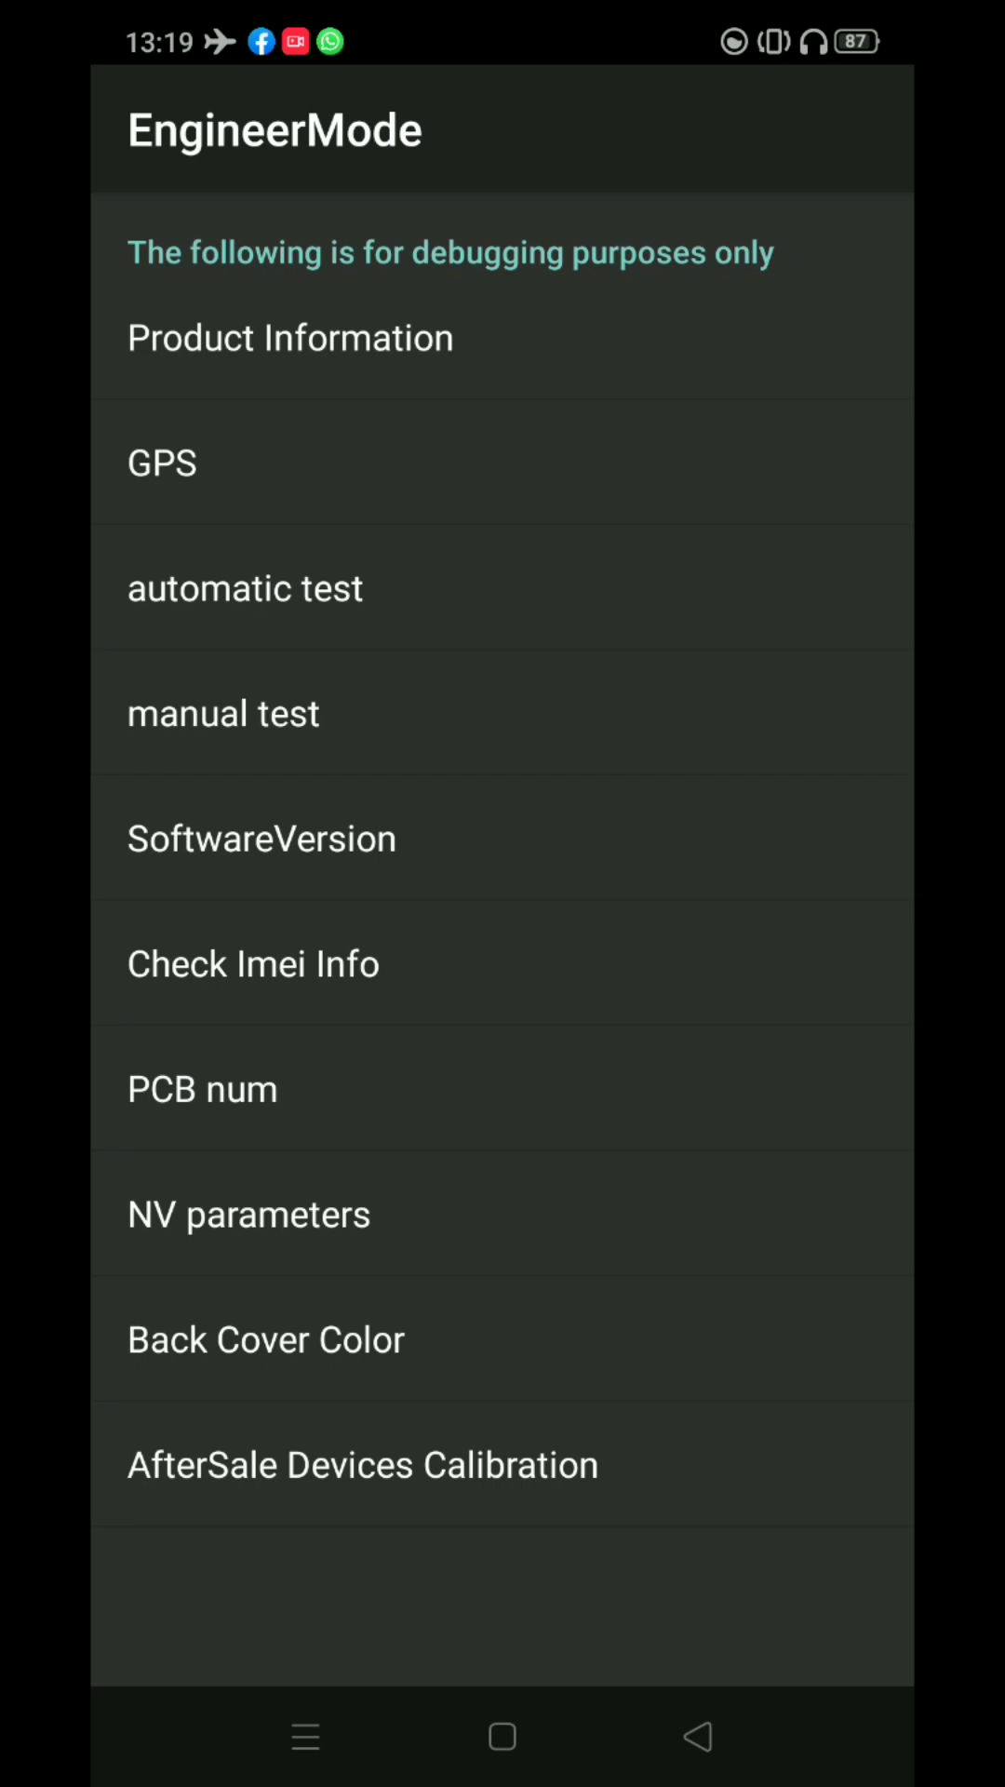
pyautogui.click(522, 985)
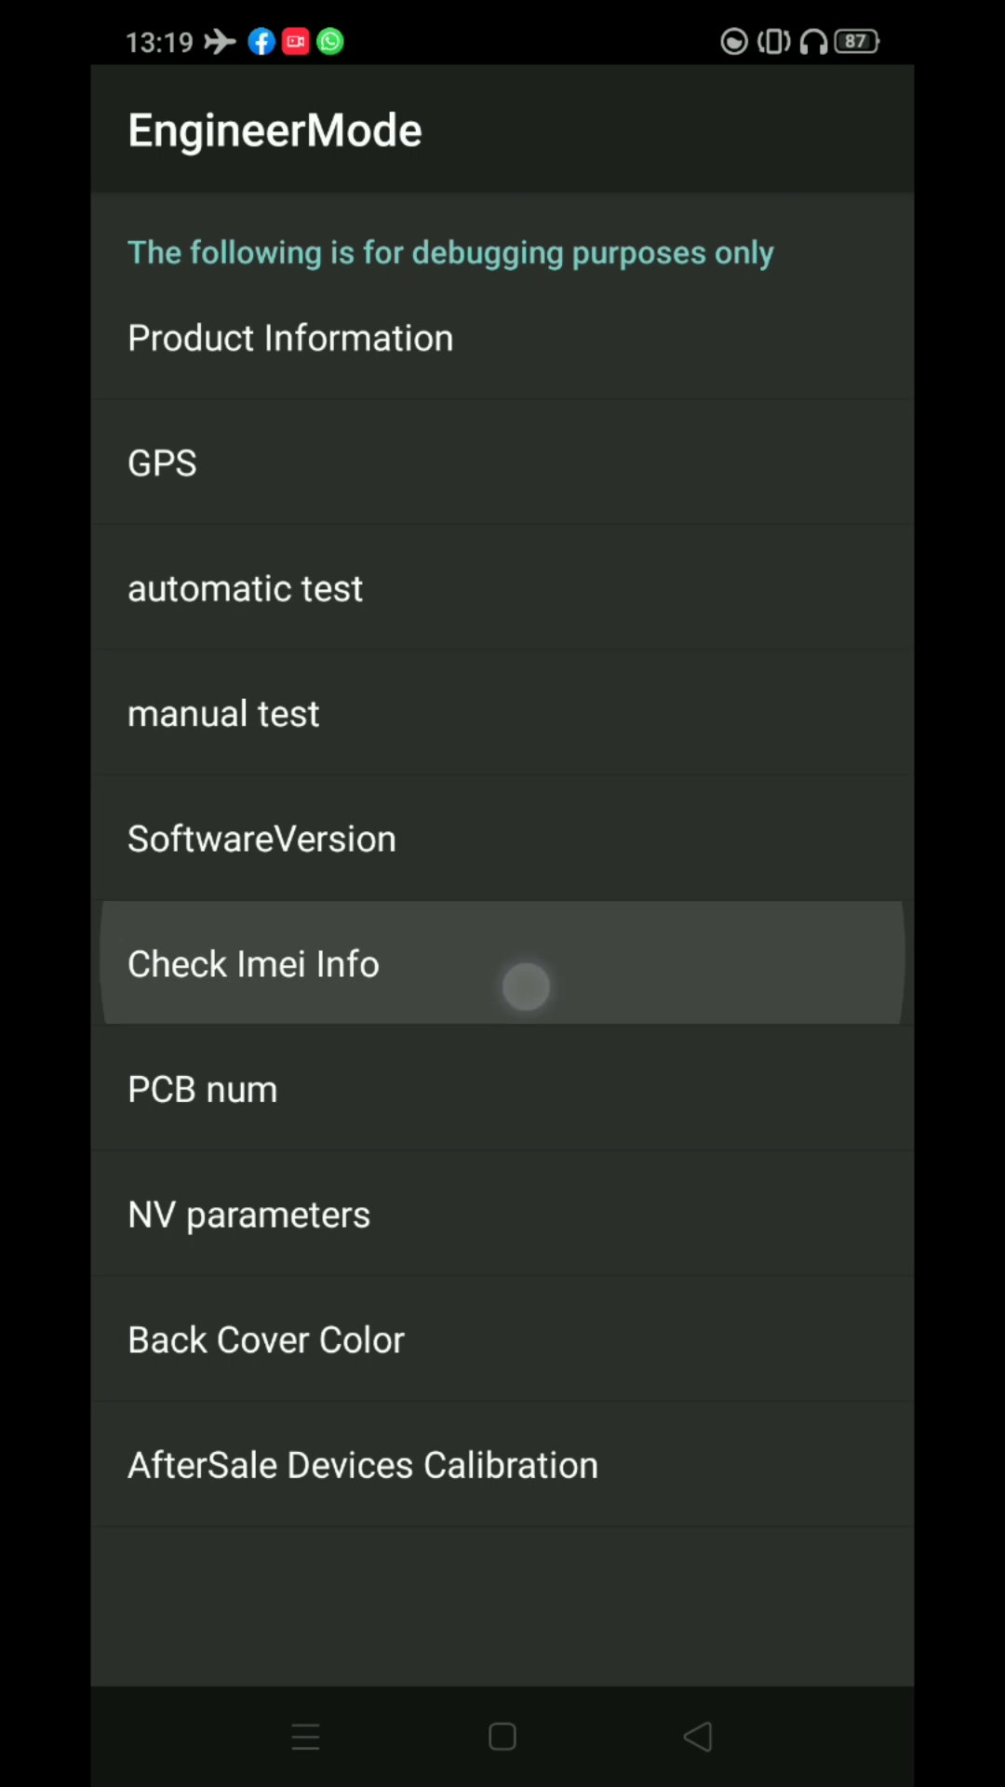
pyautogui.click(698, 1734)
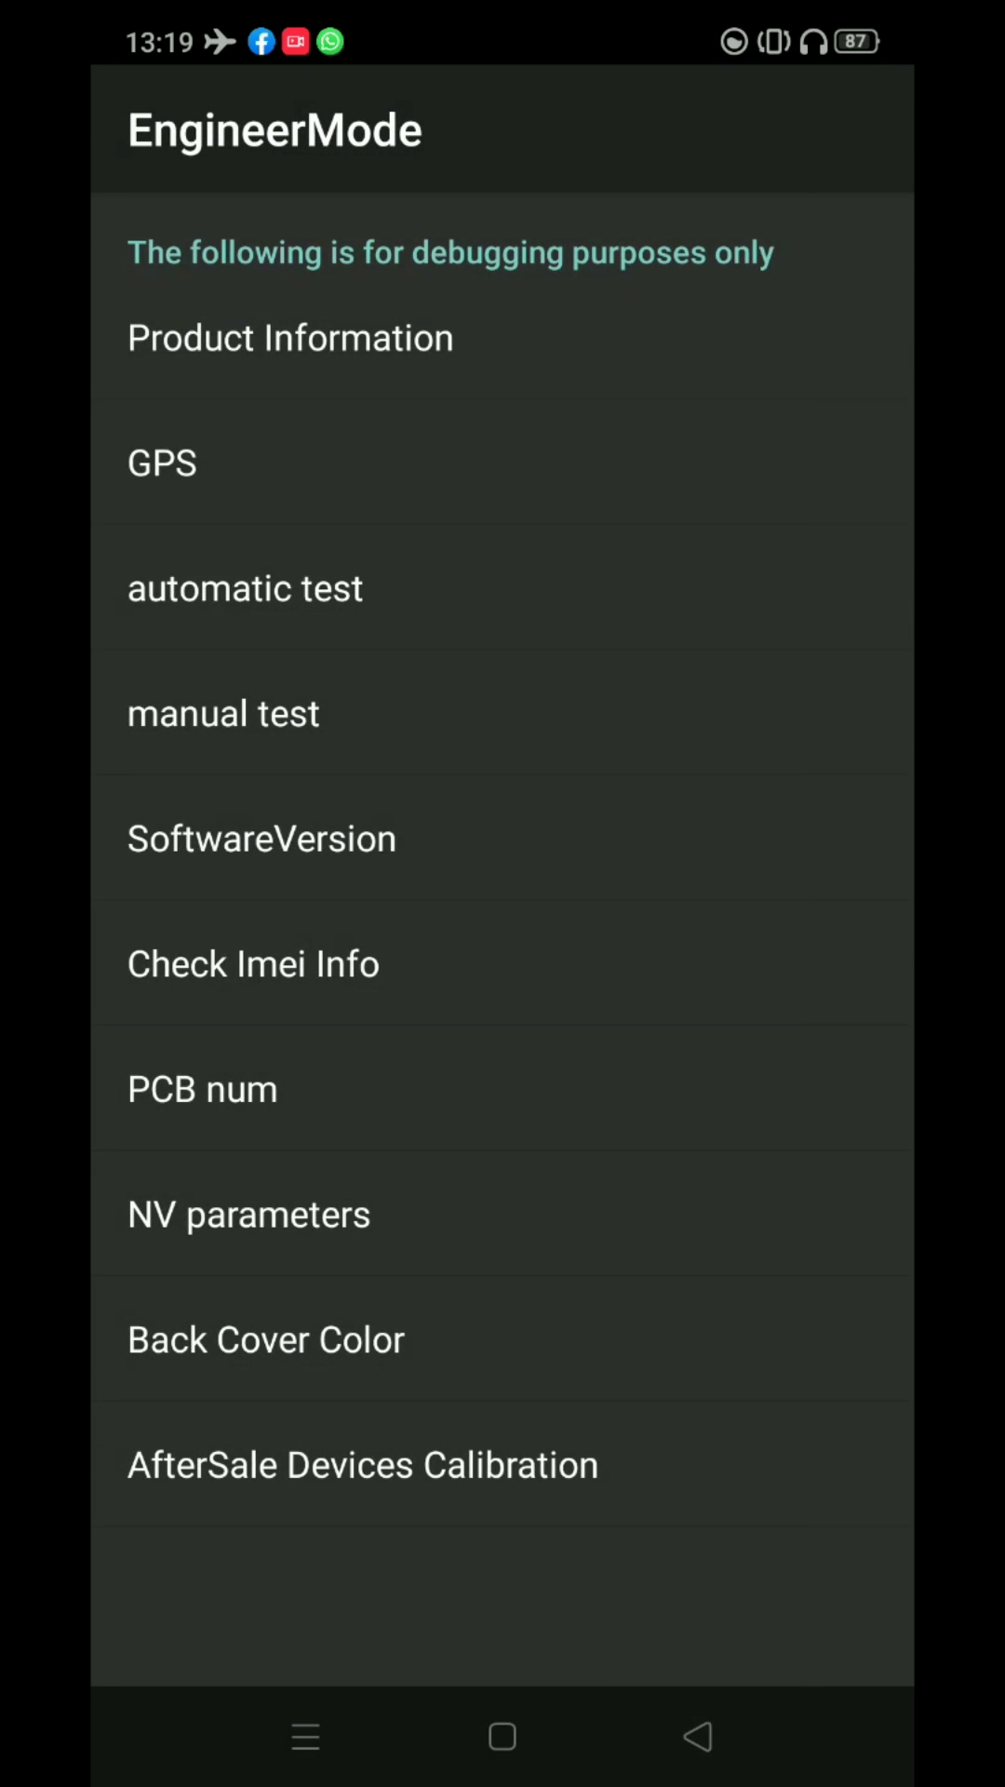
pyautogui.click(558, 1230)
pyautogui.click(408, 1241)
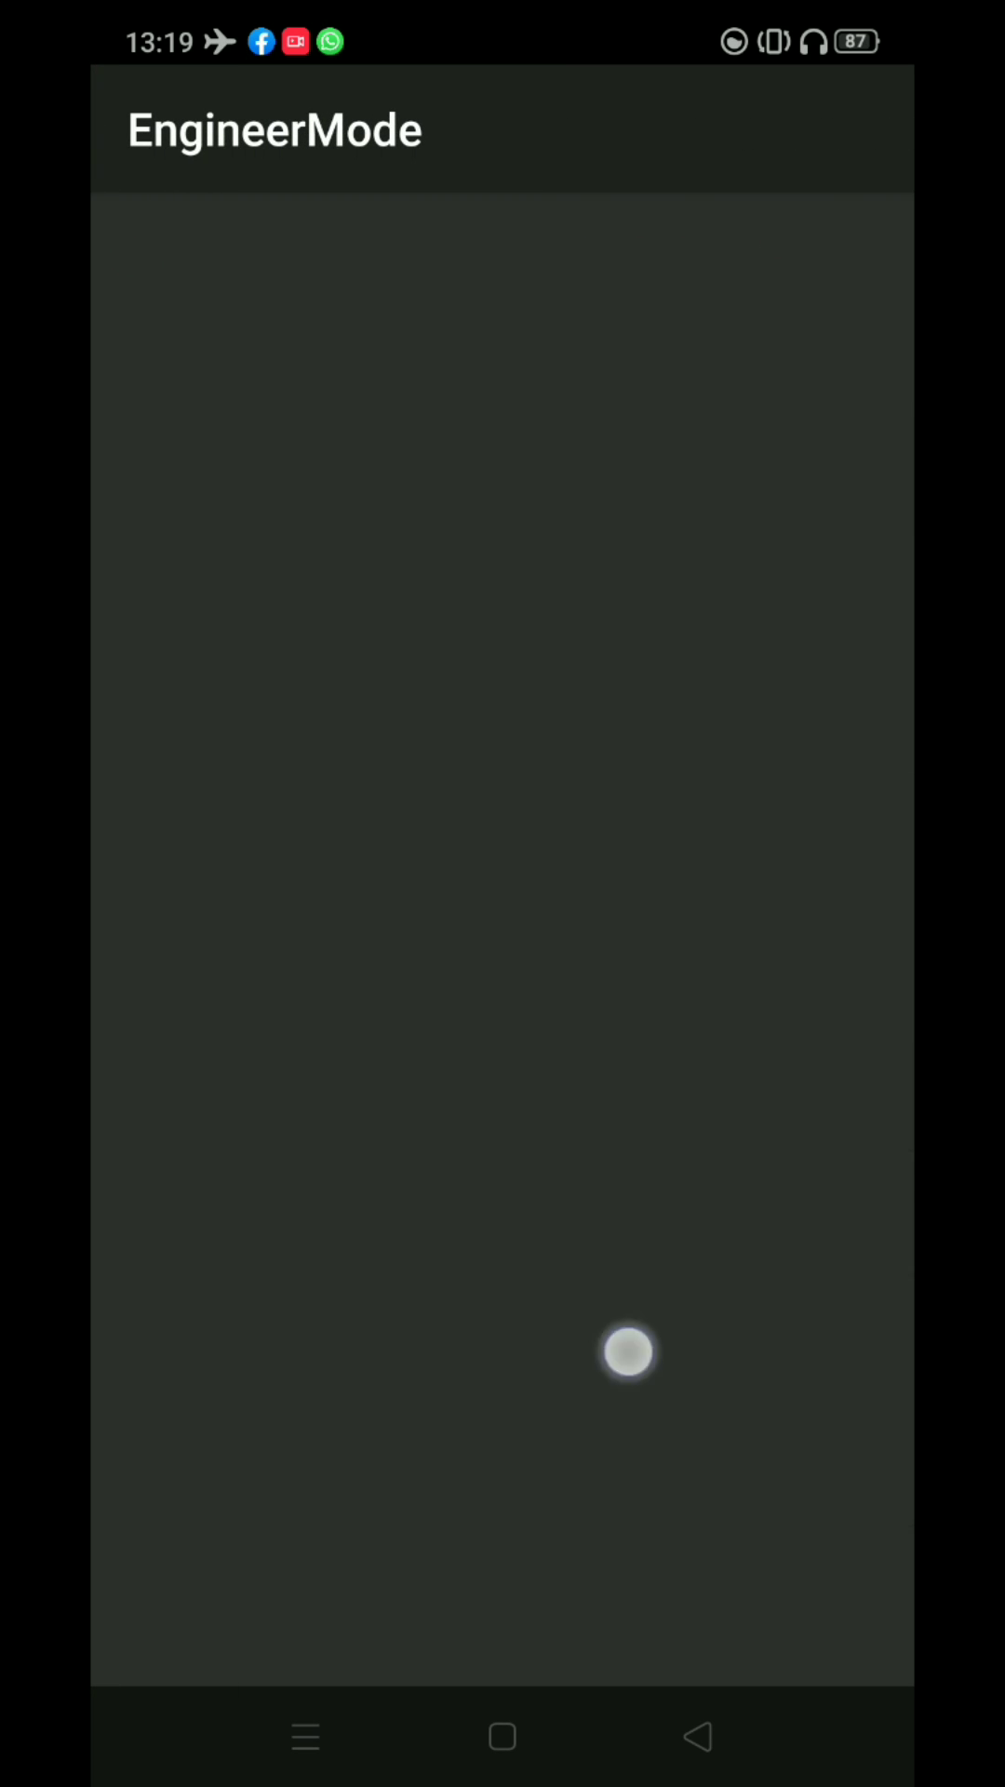
pyautogui.click(698, 1736)
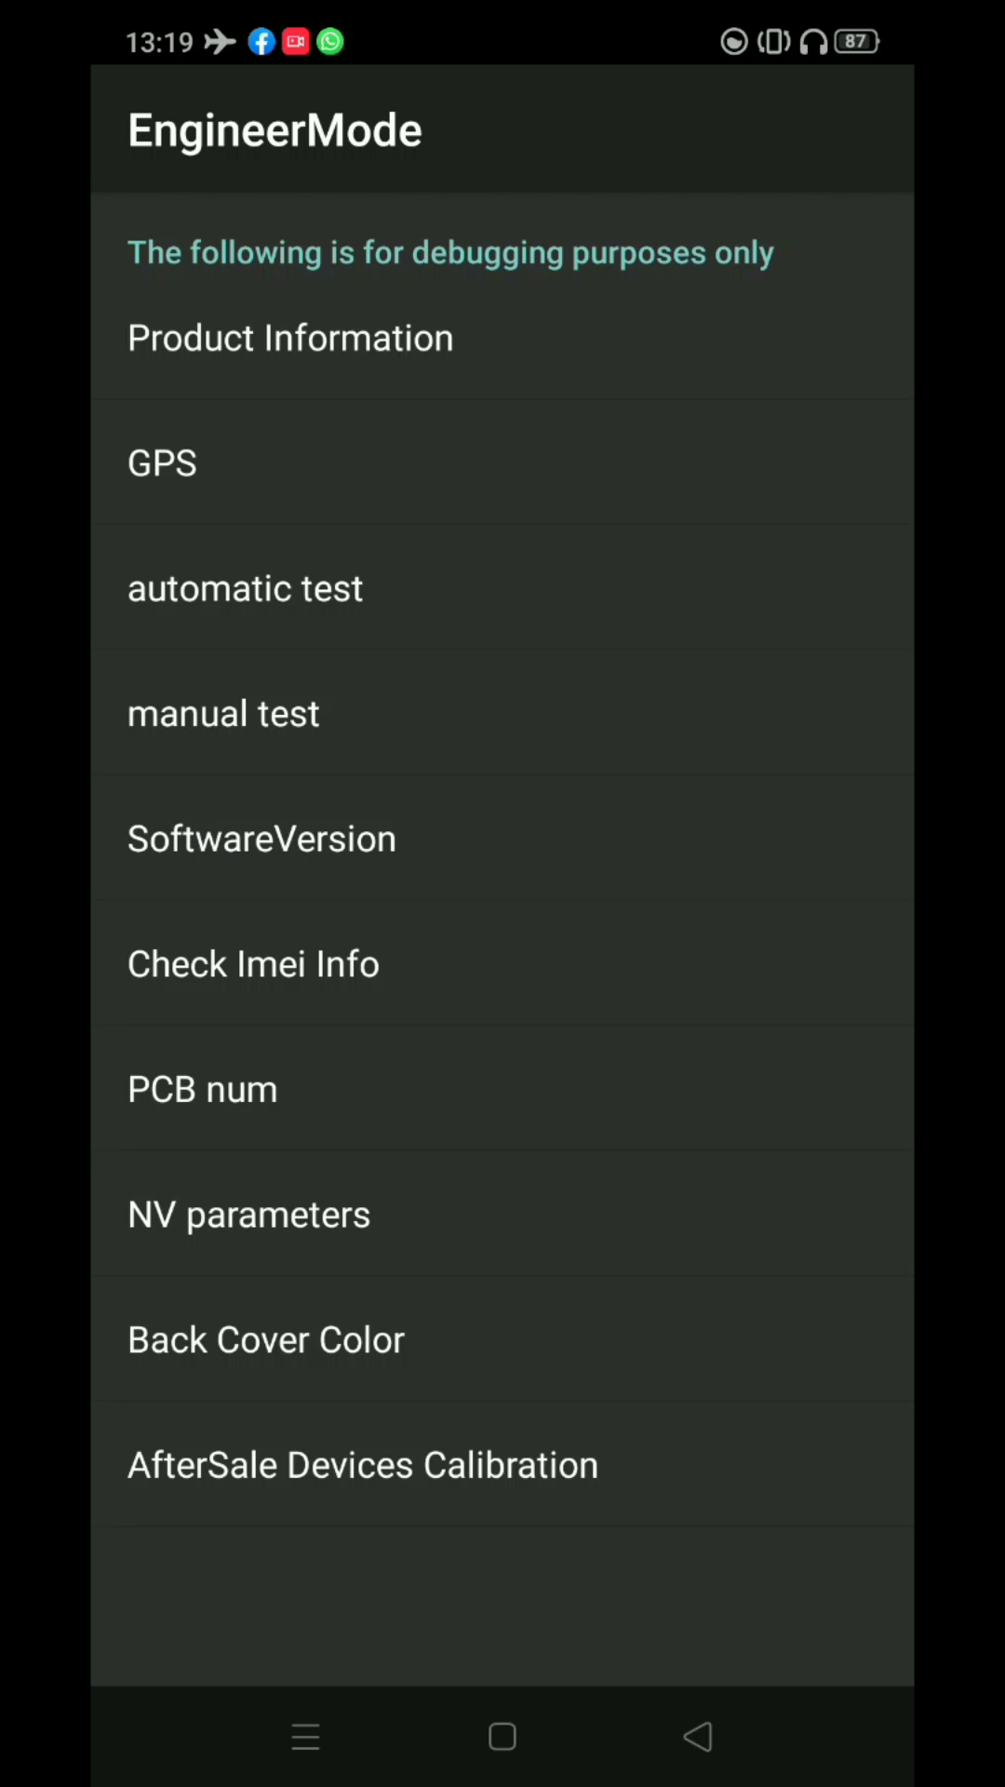
pyautogui.click(502, 1464)
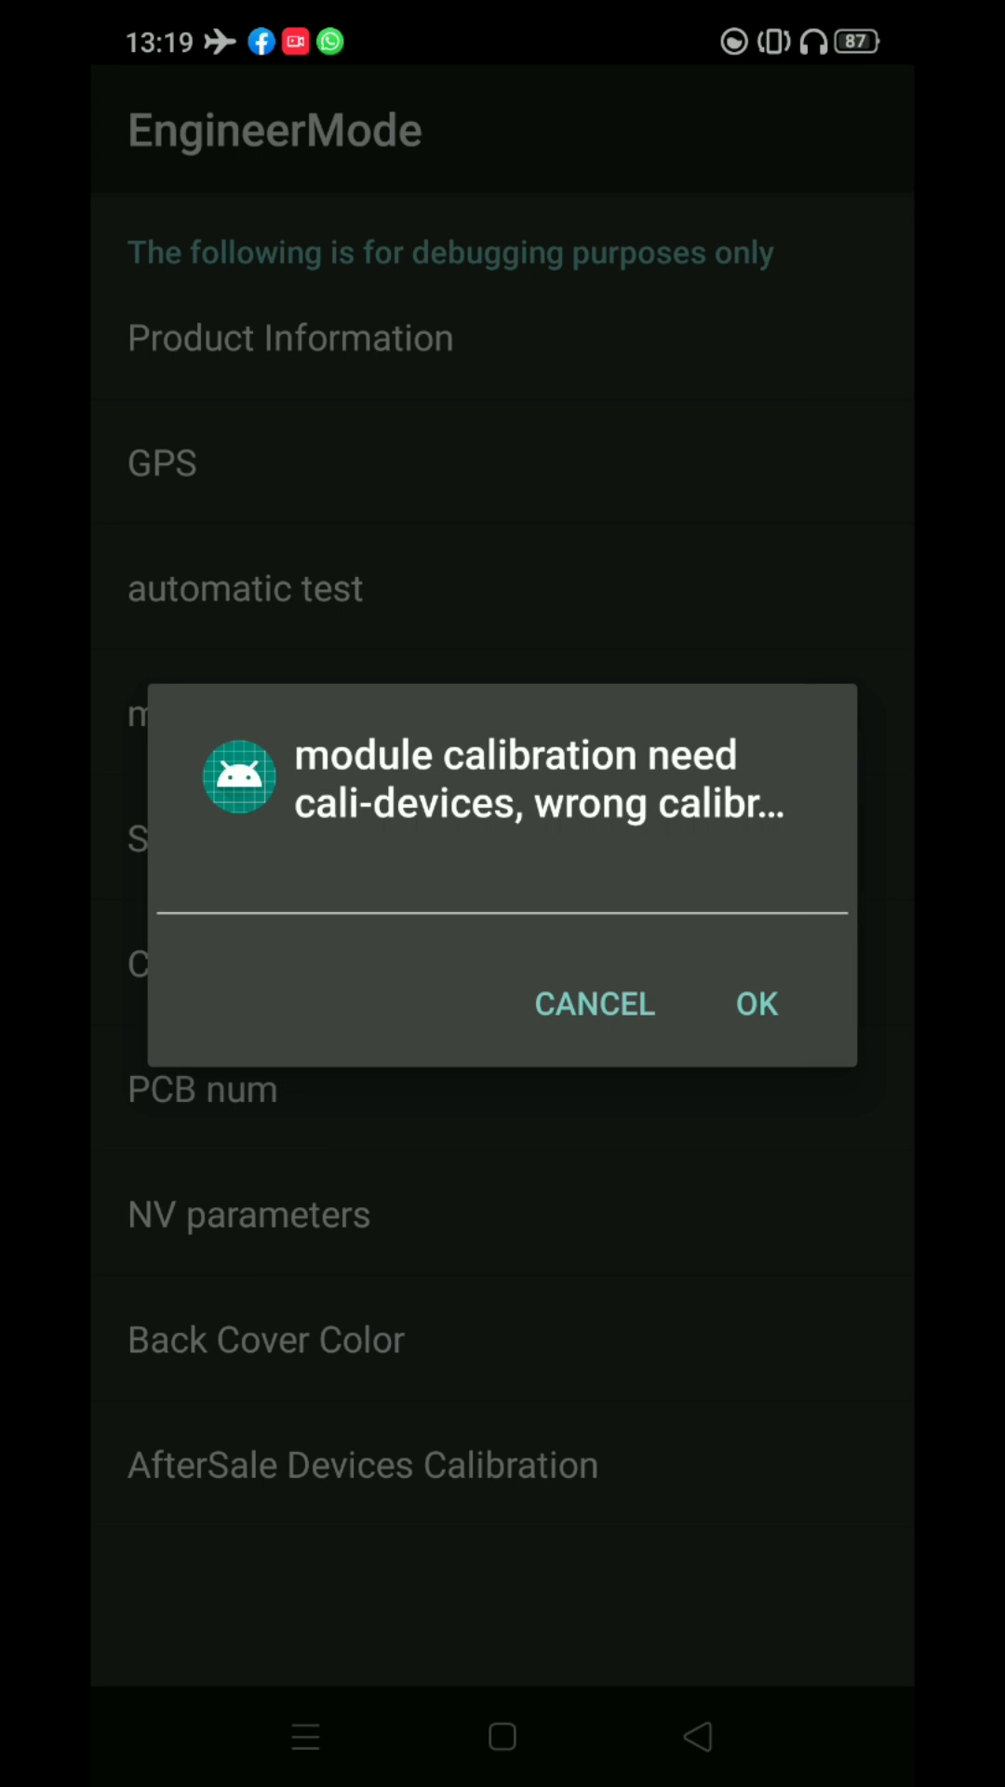
pyautogui.click(602, 1024)
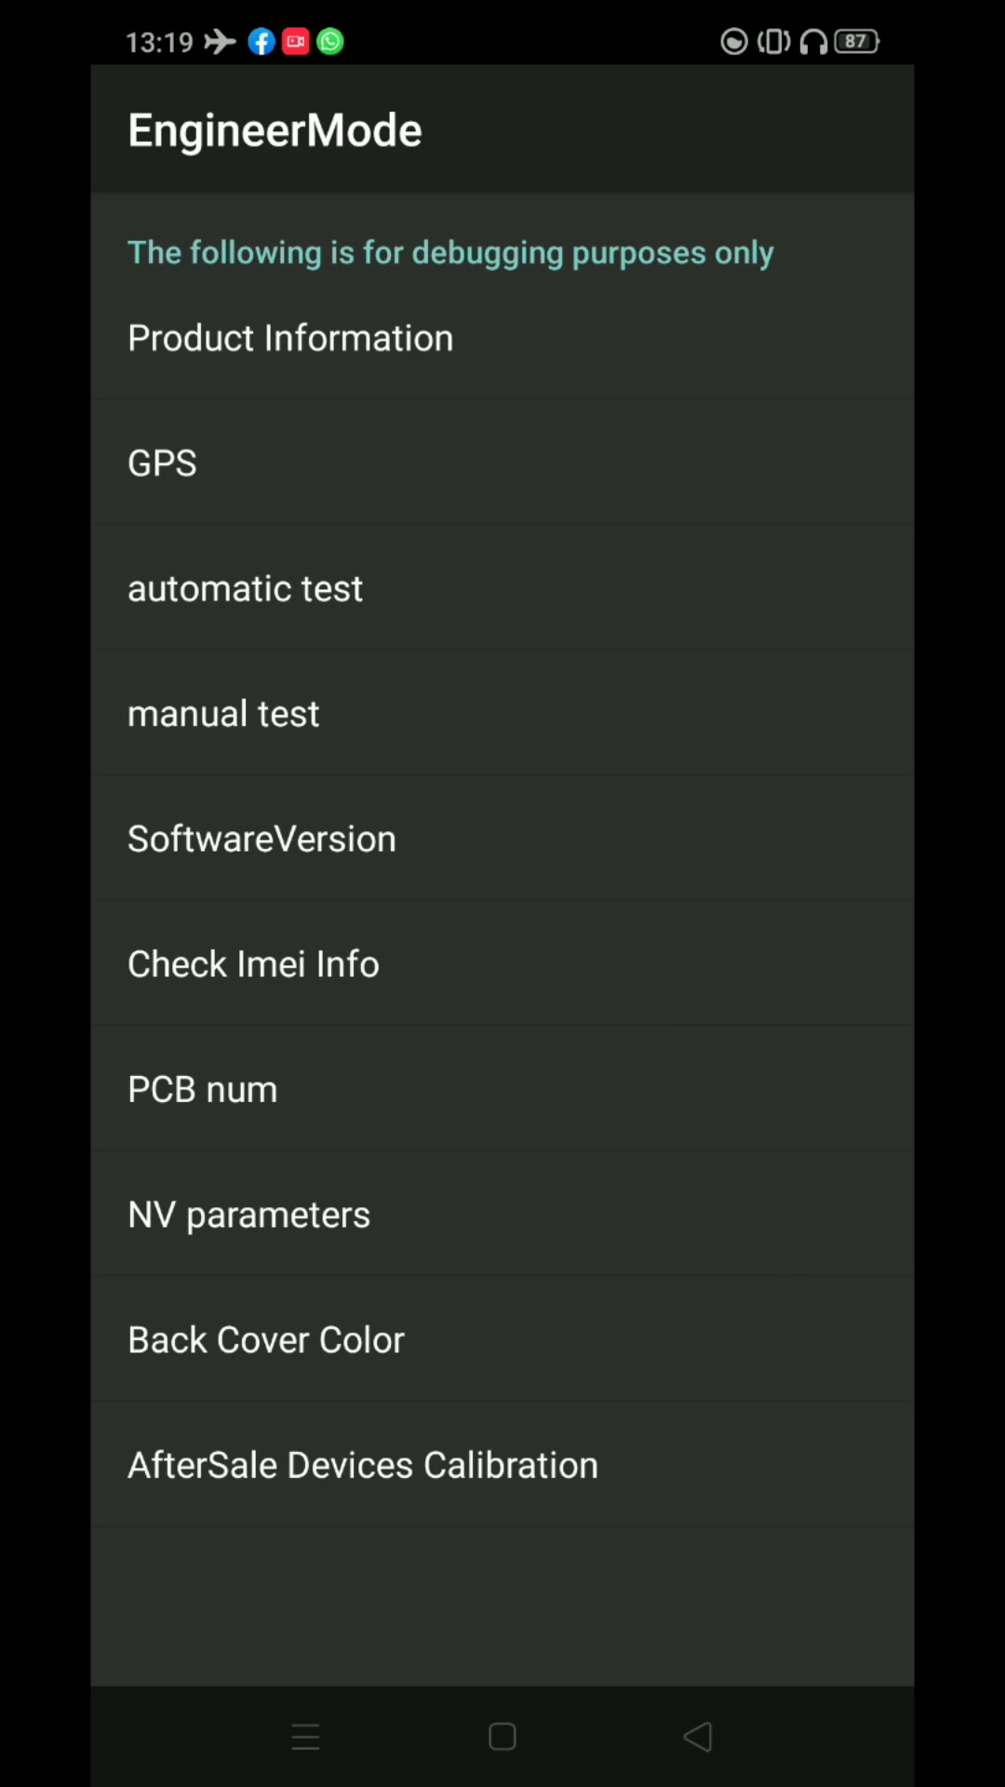
pyautogui.click(841, 790)
# Leave EngineerMode for the dialer and erase the previously dialed code
pyautogui.click(699, 1736)
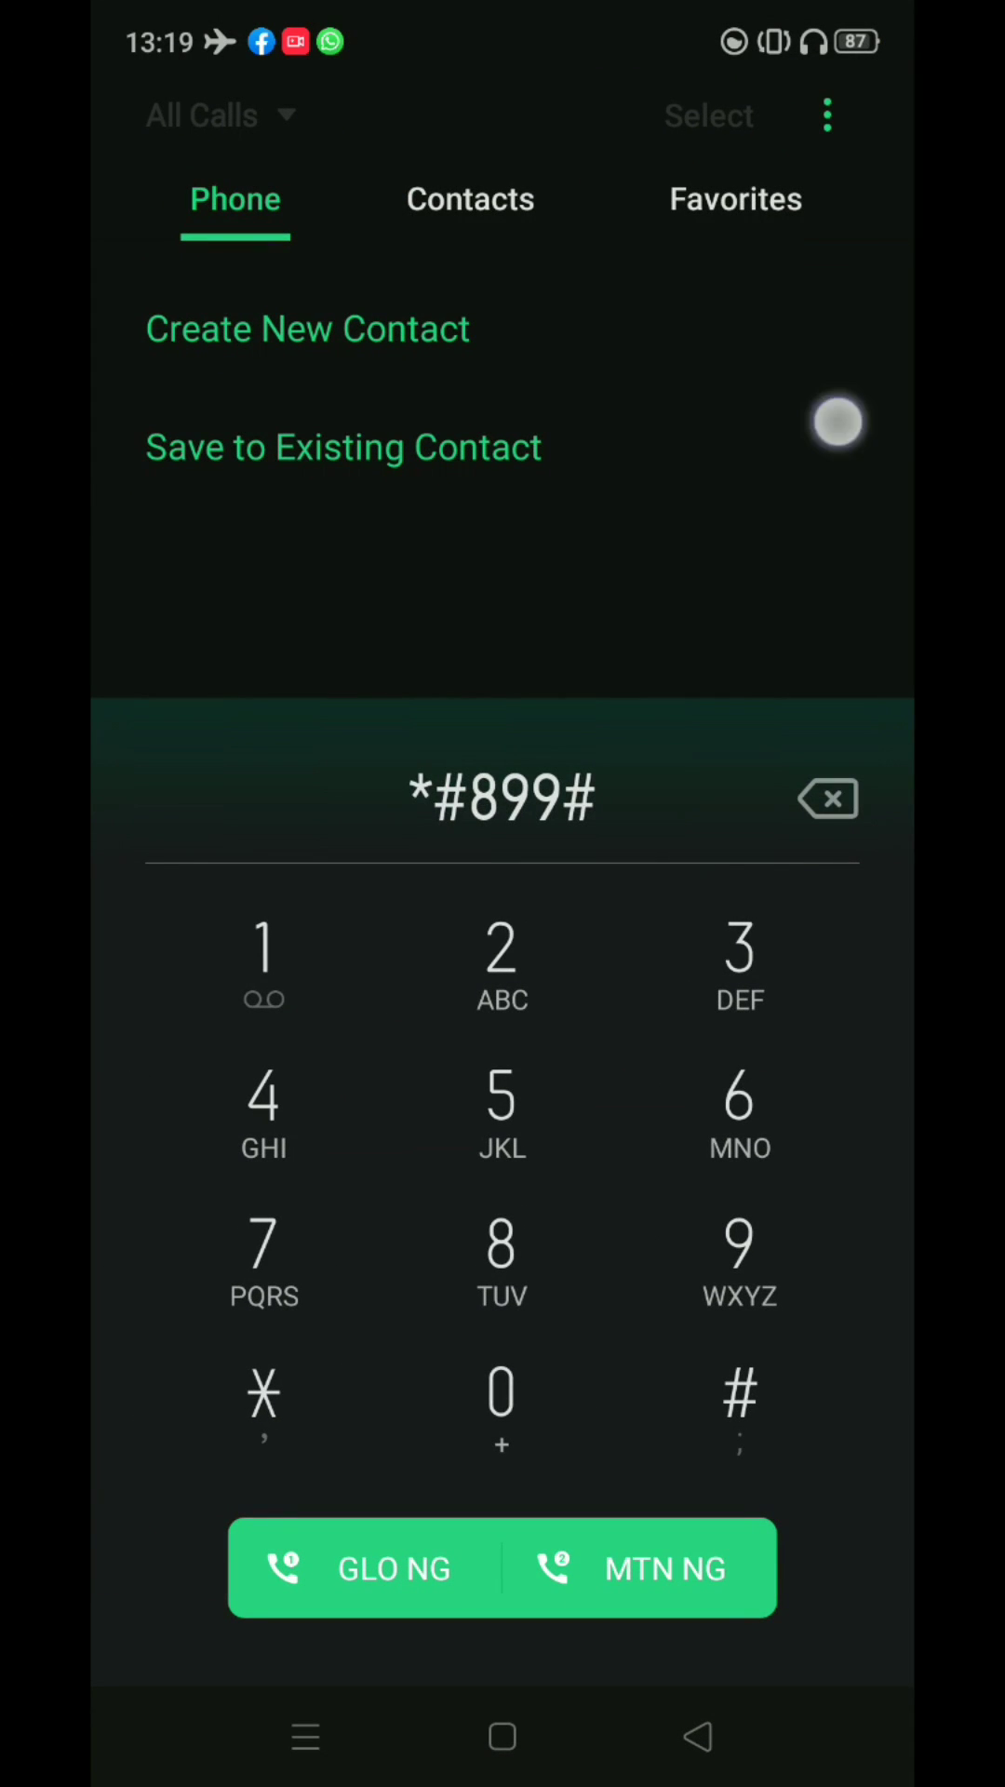
pyautogui.click(827, 797)
pyautogui.click(829, 798)
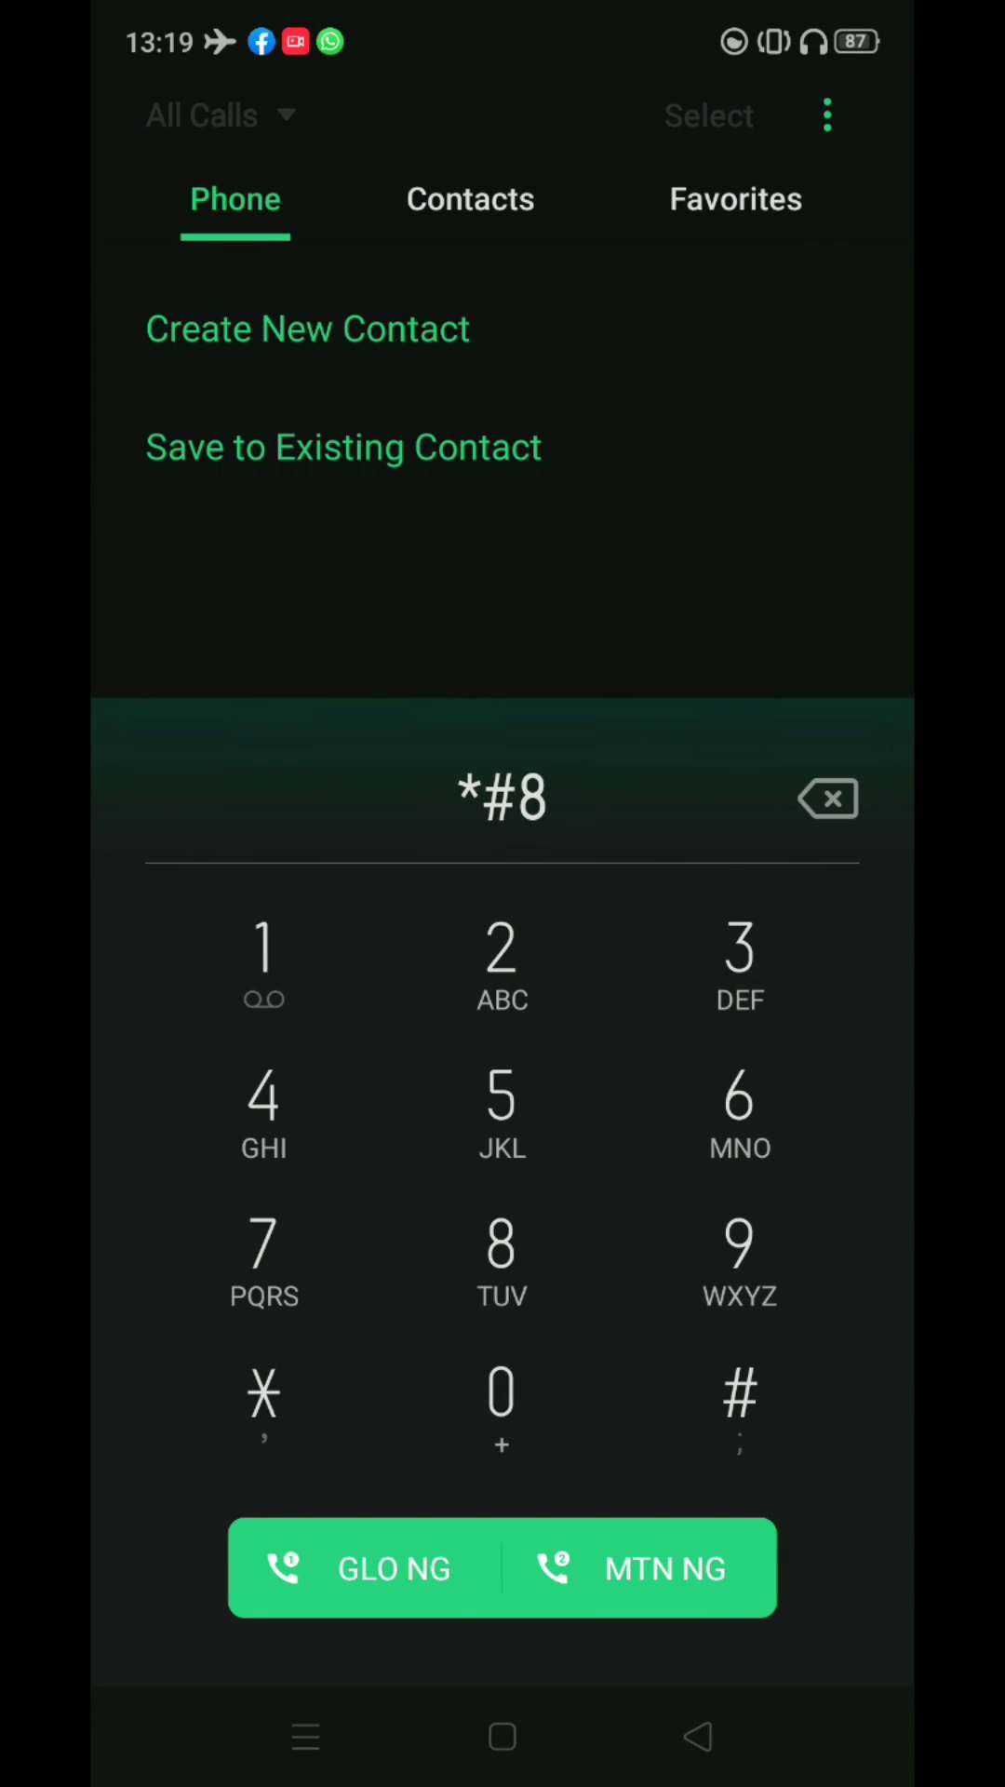
pyautogui.click(827, 798)
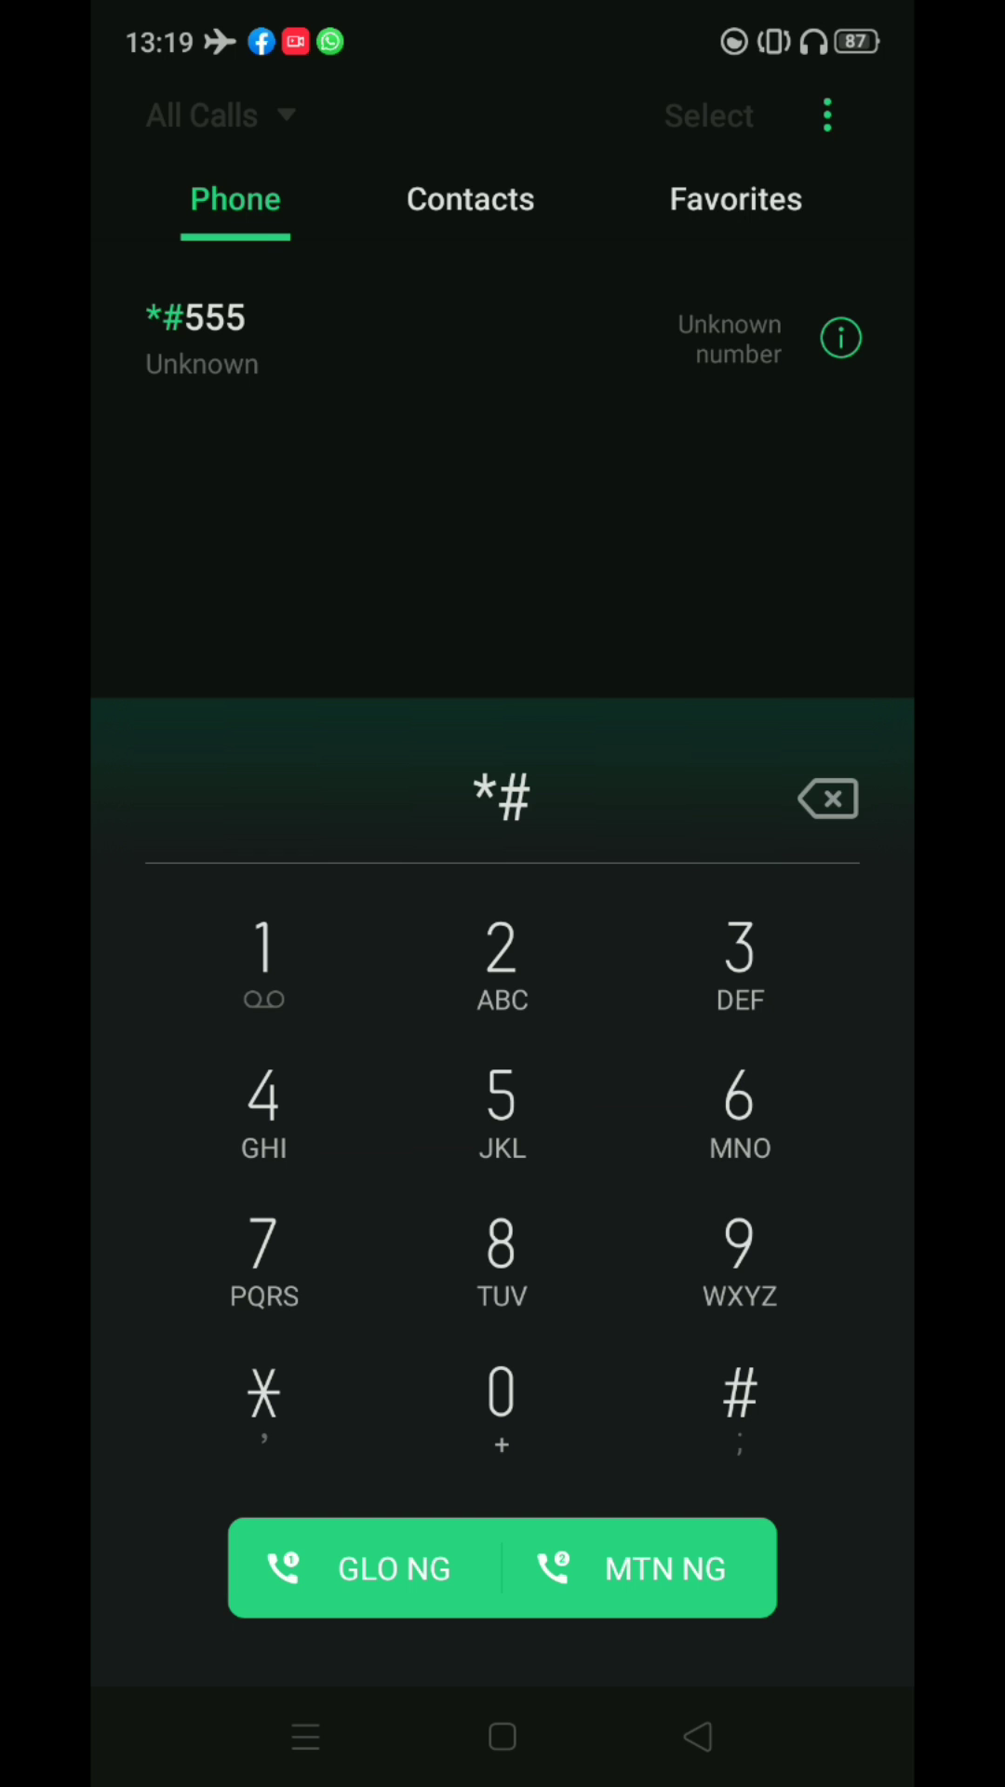
# Dial *#1234# and dismiss the ColorOS version popup showing RMX1993EX_11_A.16
pyautogui.click(264, 955)
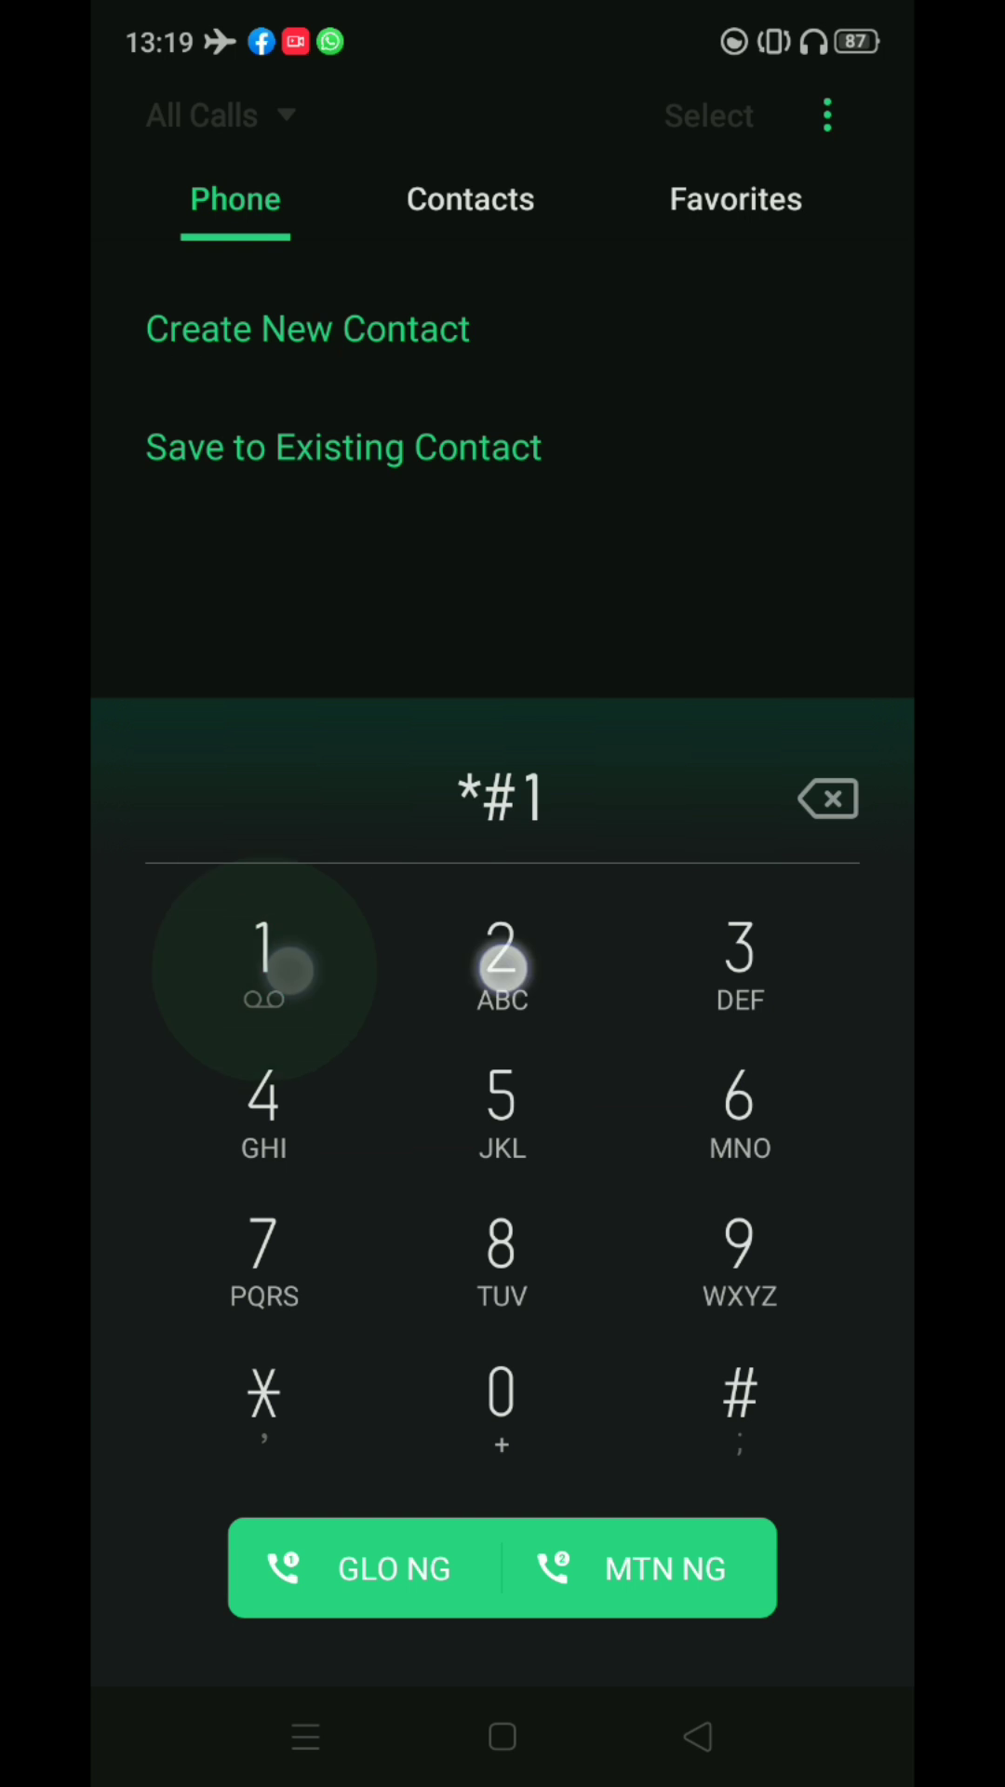
pyautogui.click(500, 955)
pyautogui.click(740, 955)
pyautogui.click(263, 1103)
pyautogui.click(740, 1396)
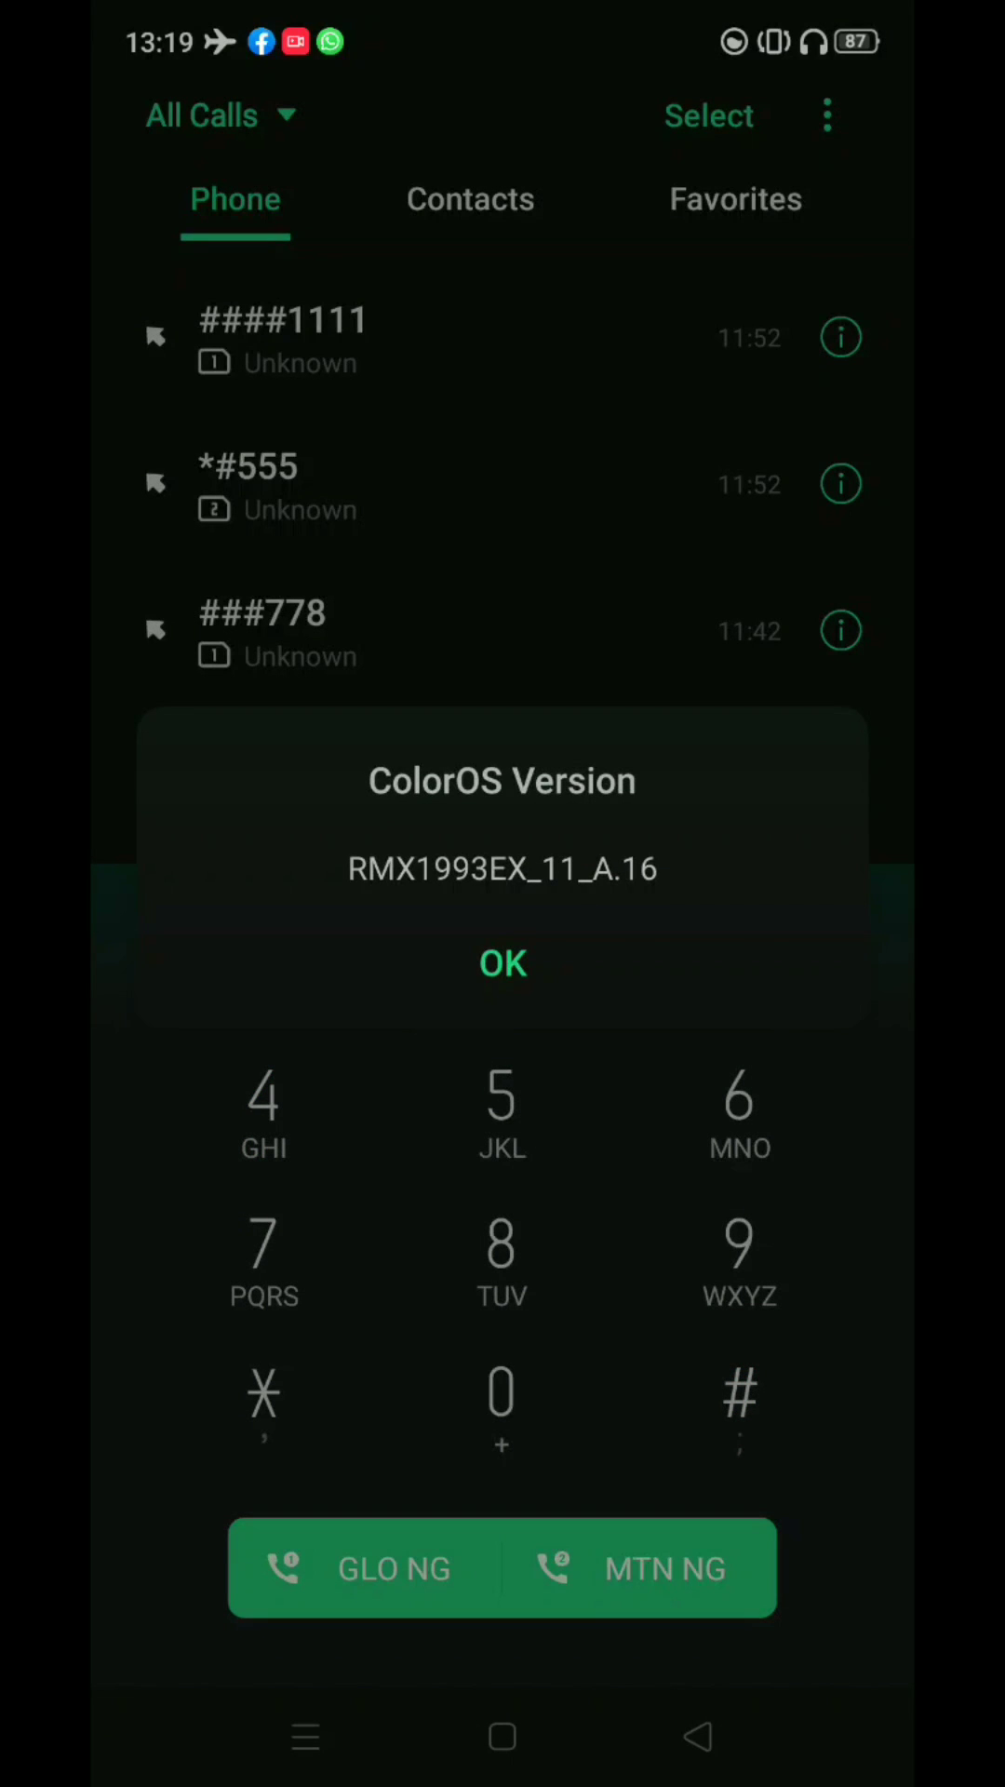
pyautogui.click(502, 953)
# Key in *#7465625# digit by digit on the dialer keypad, ending with #
pyautogui.click(263, 1395)
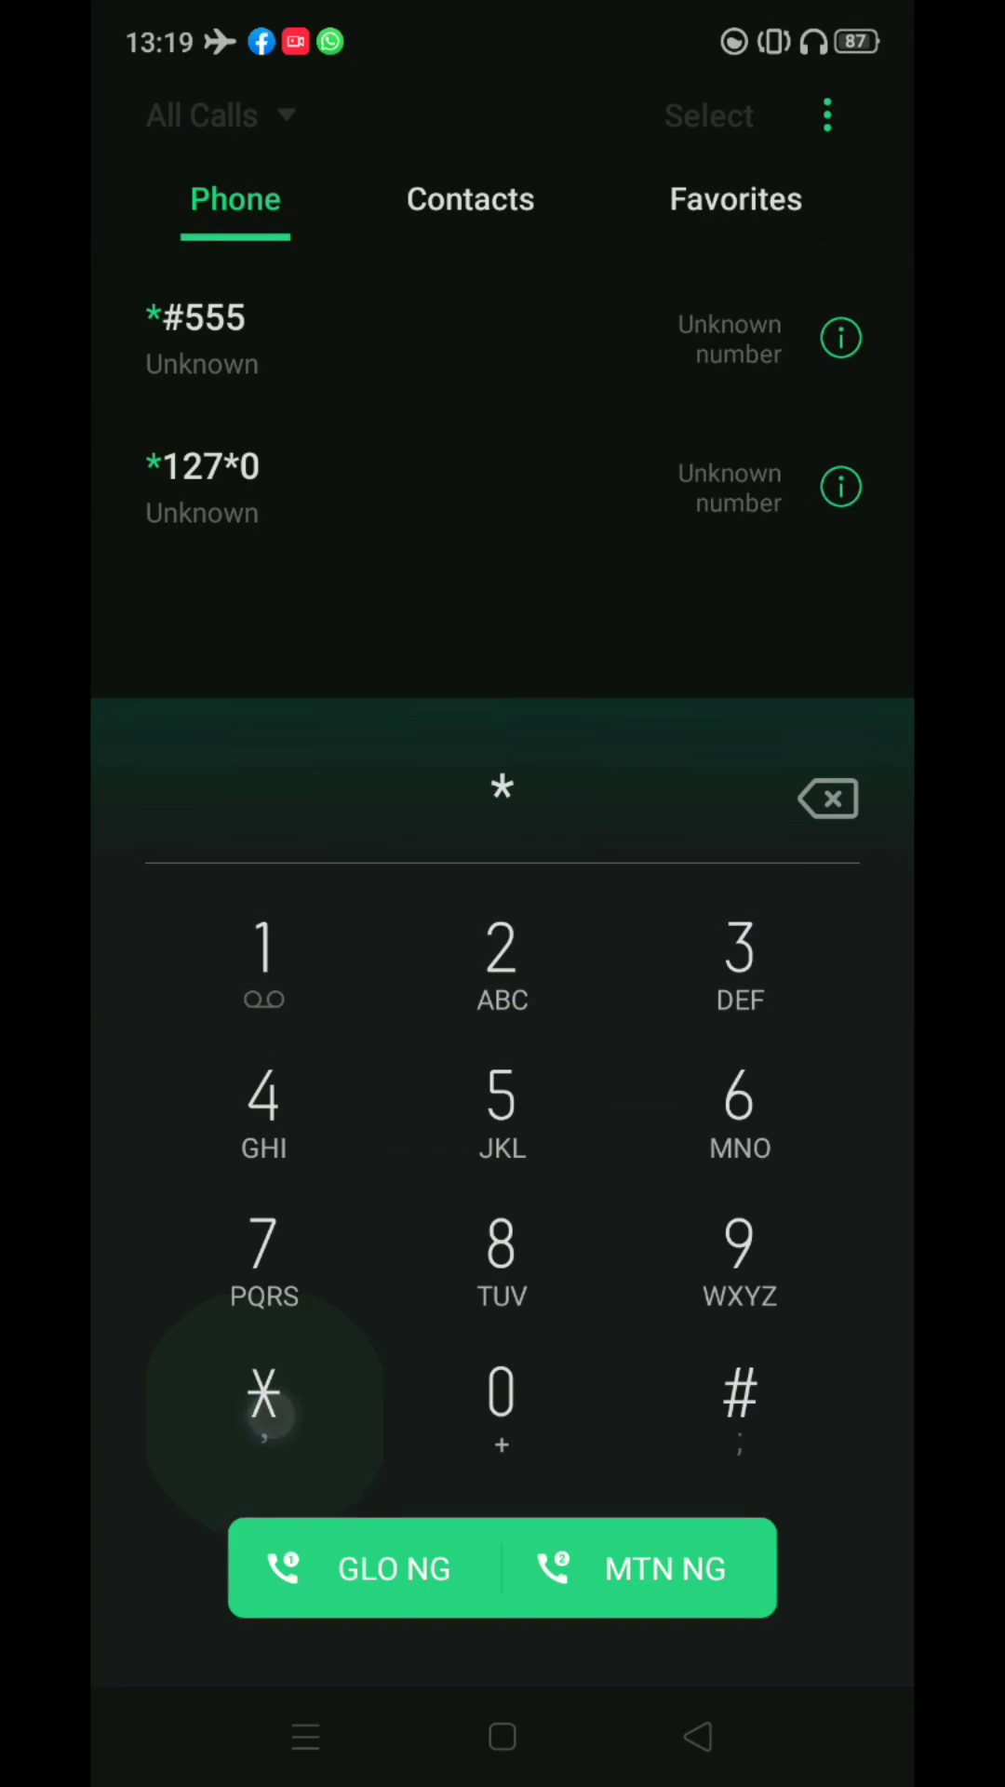
pyautogui.click(740, 1396)
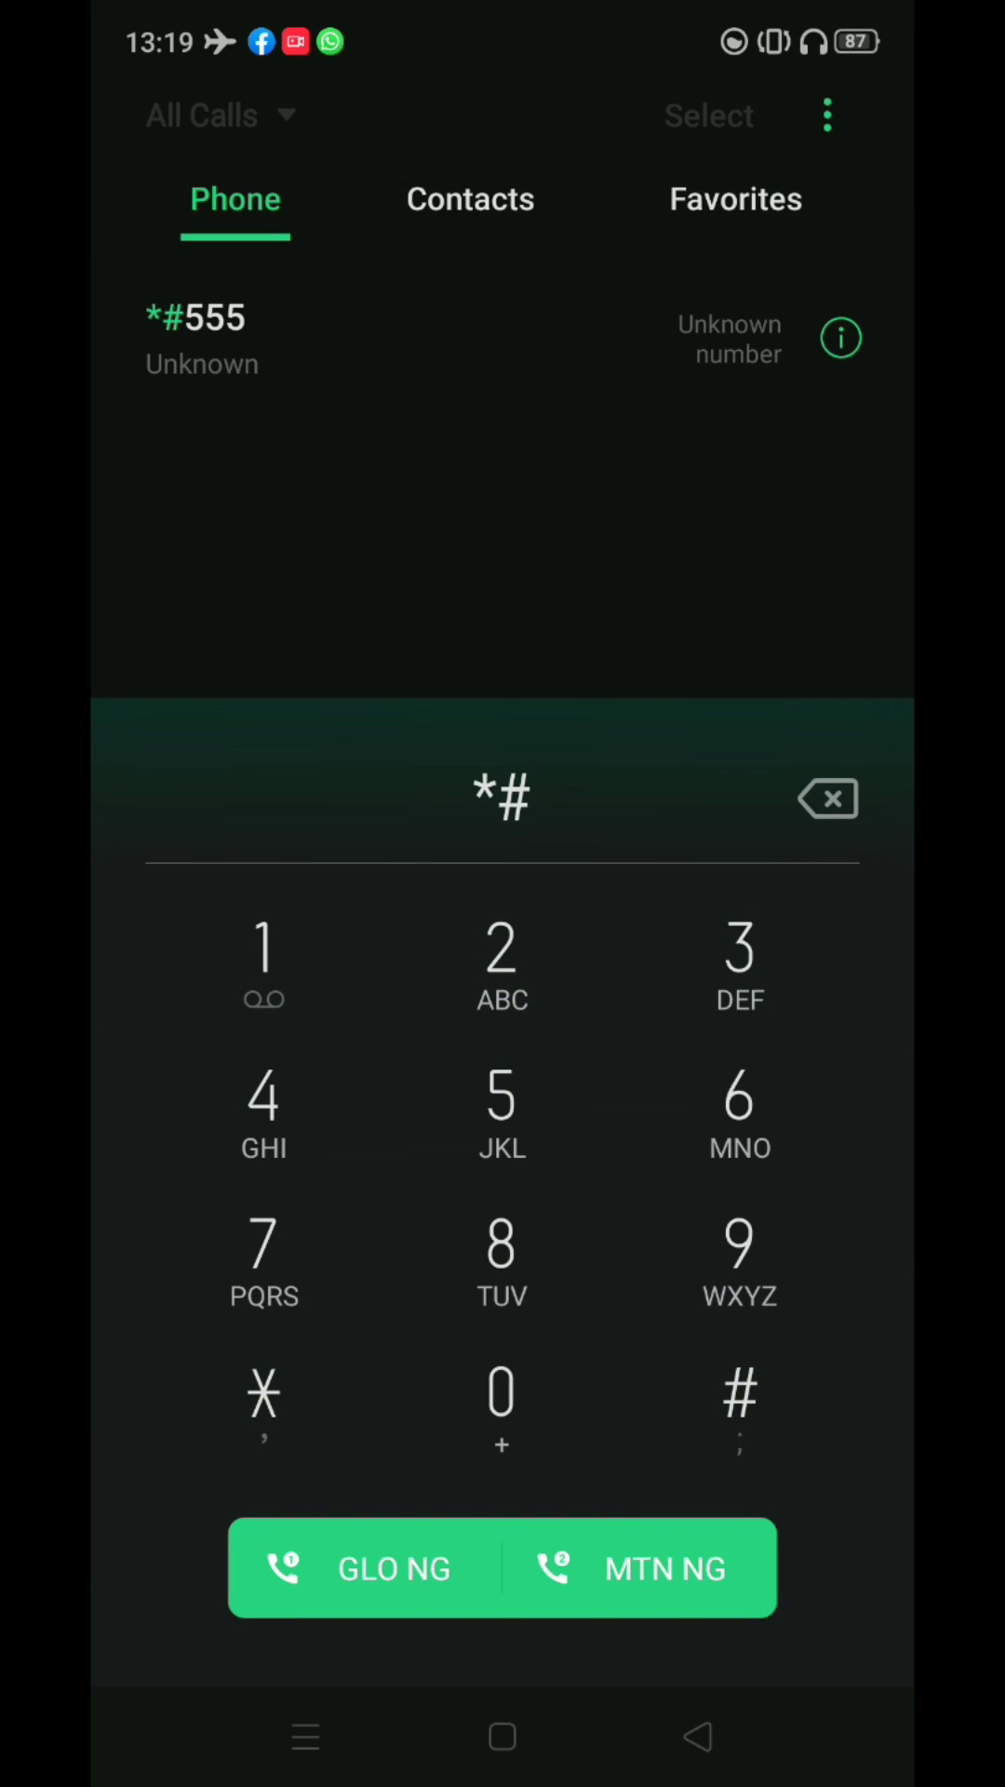
pyautogui.click(264, 1263)
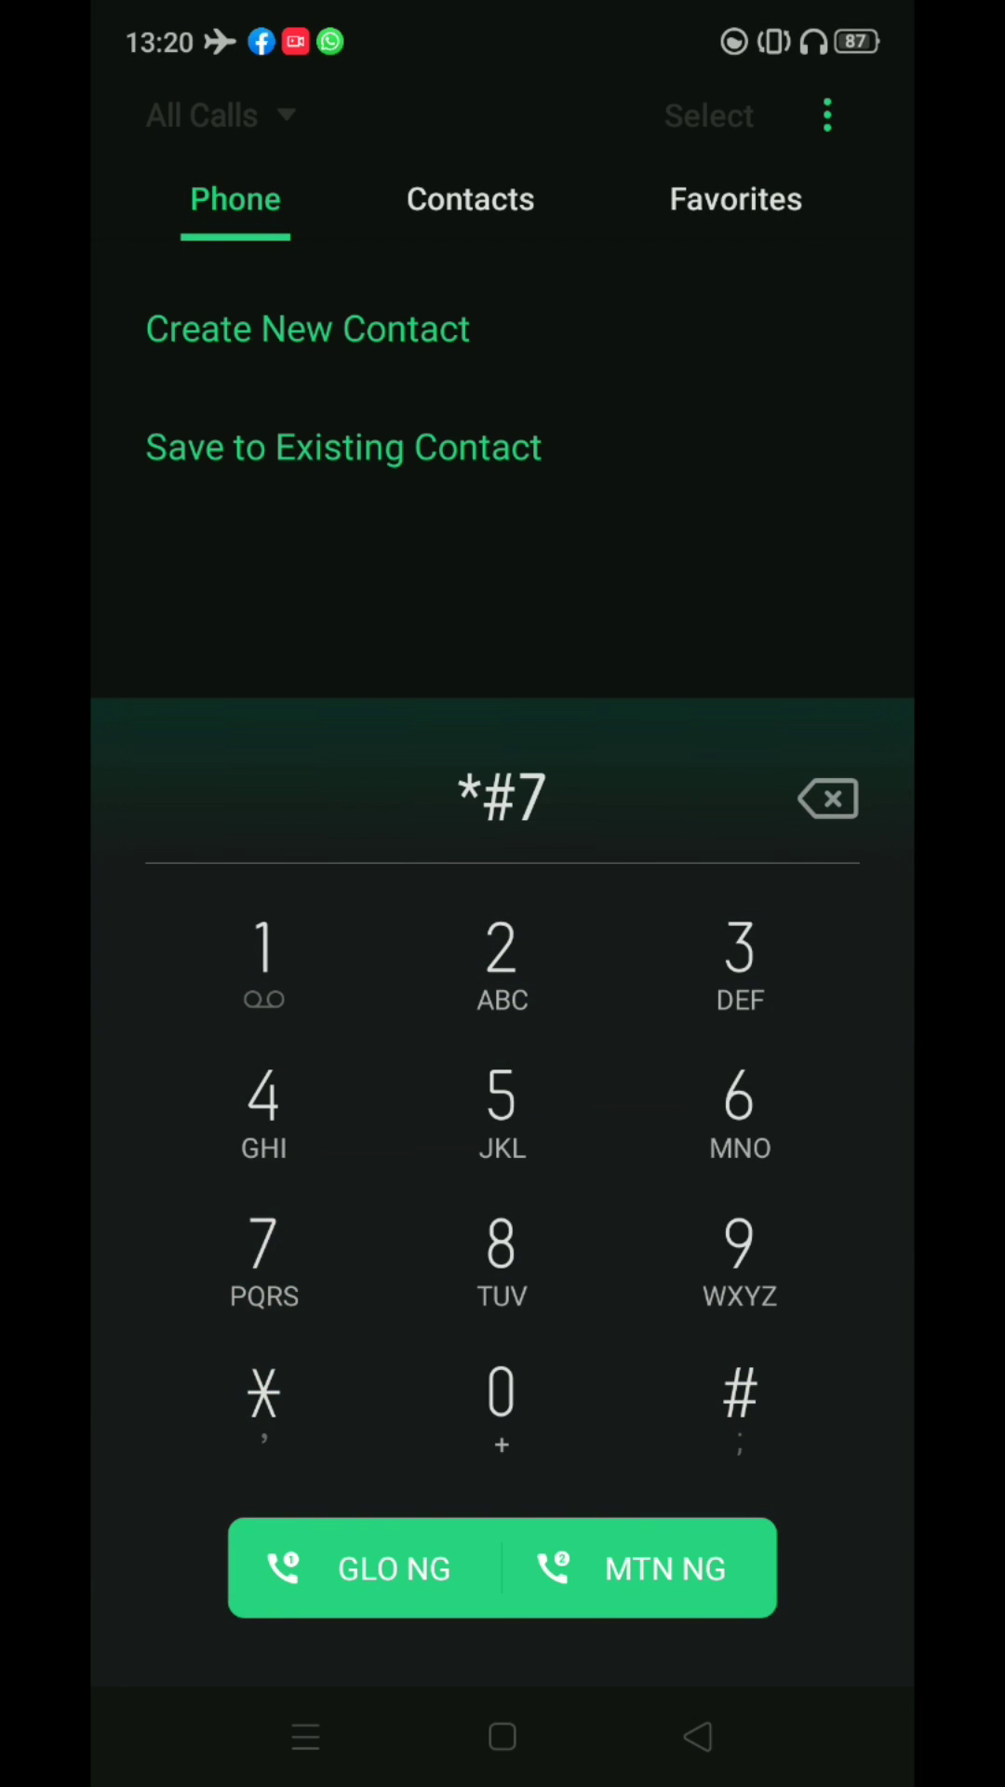
pyautogui.click(260, 1102)
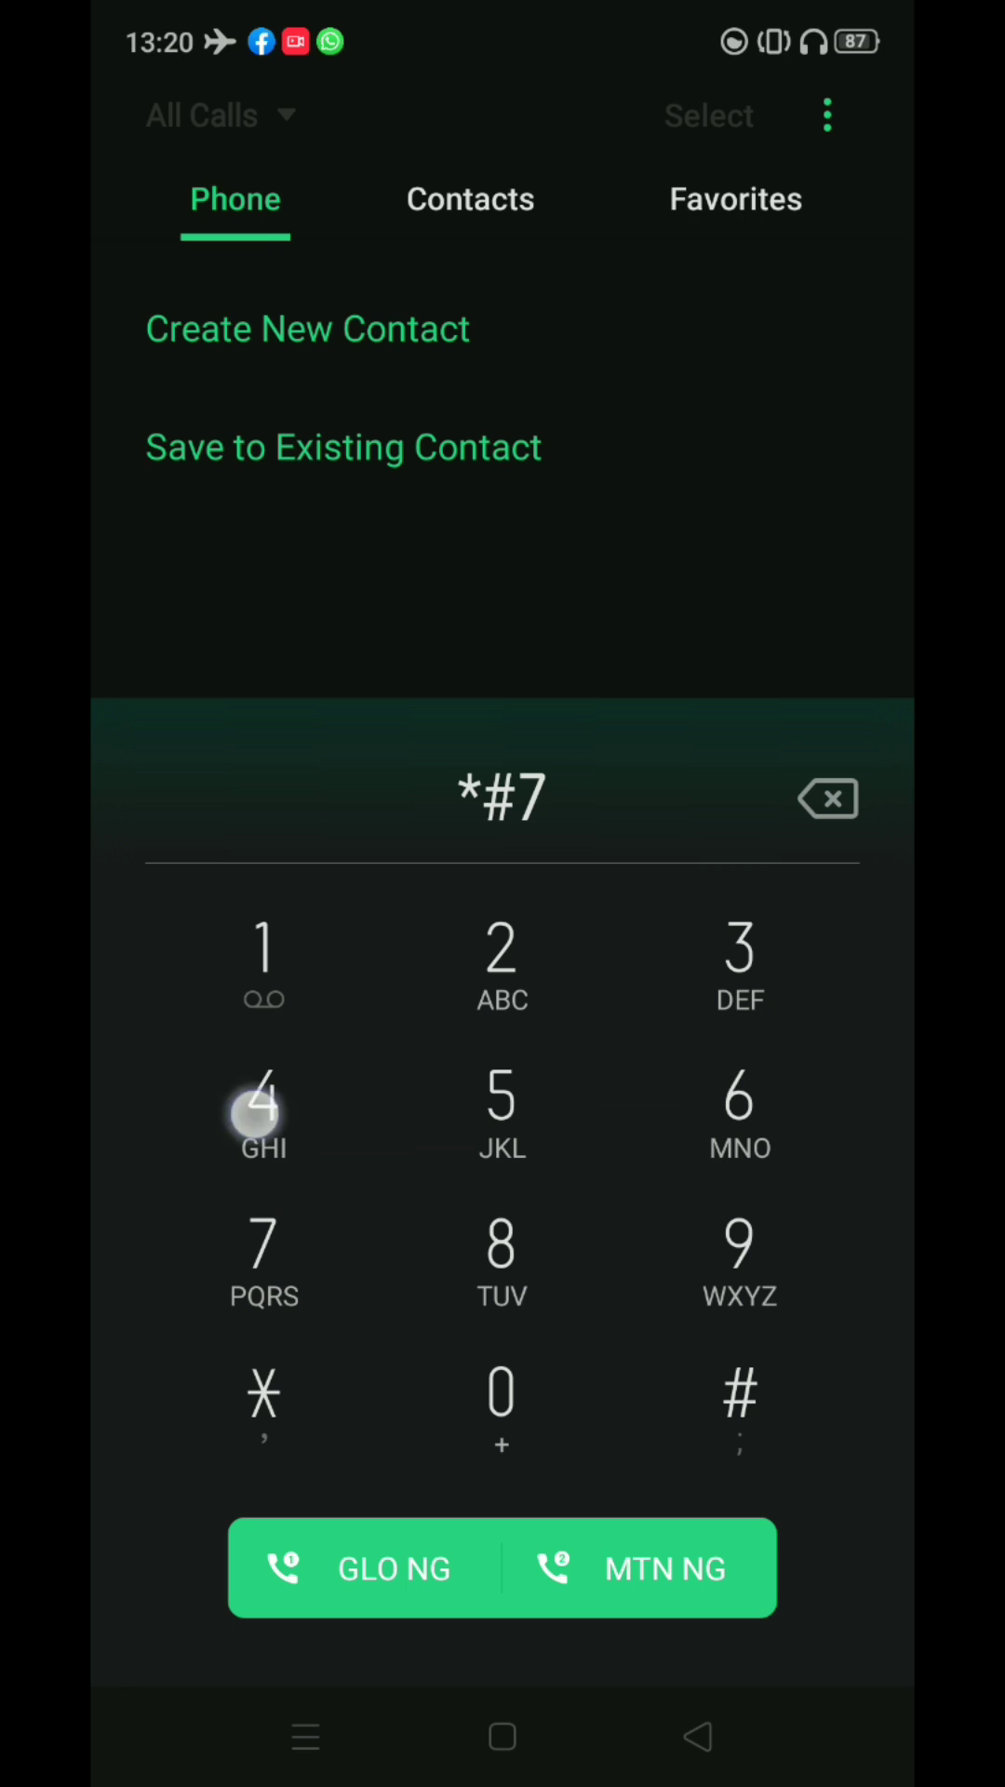
pyautogui.click(738, 1142)
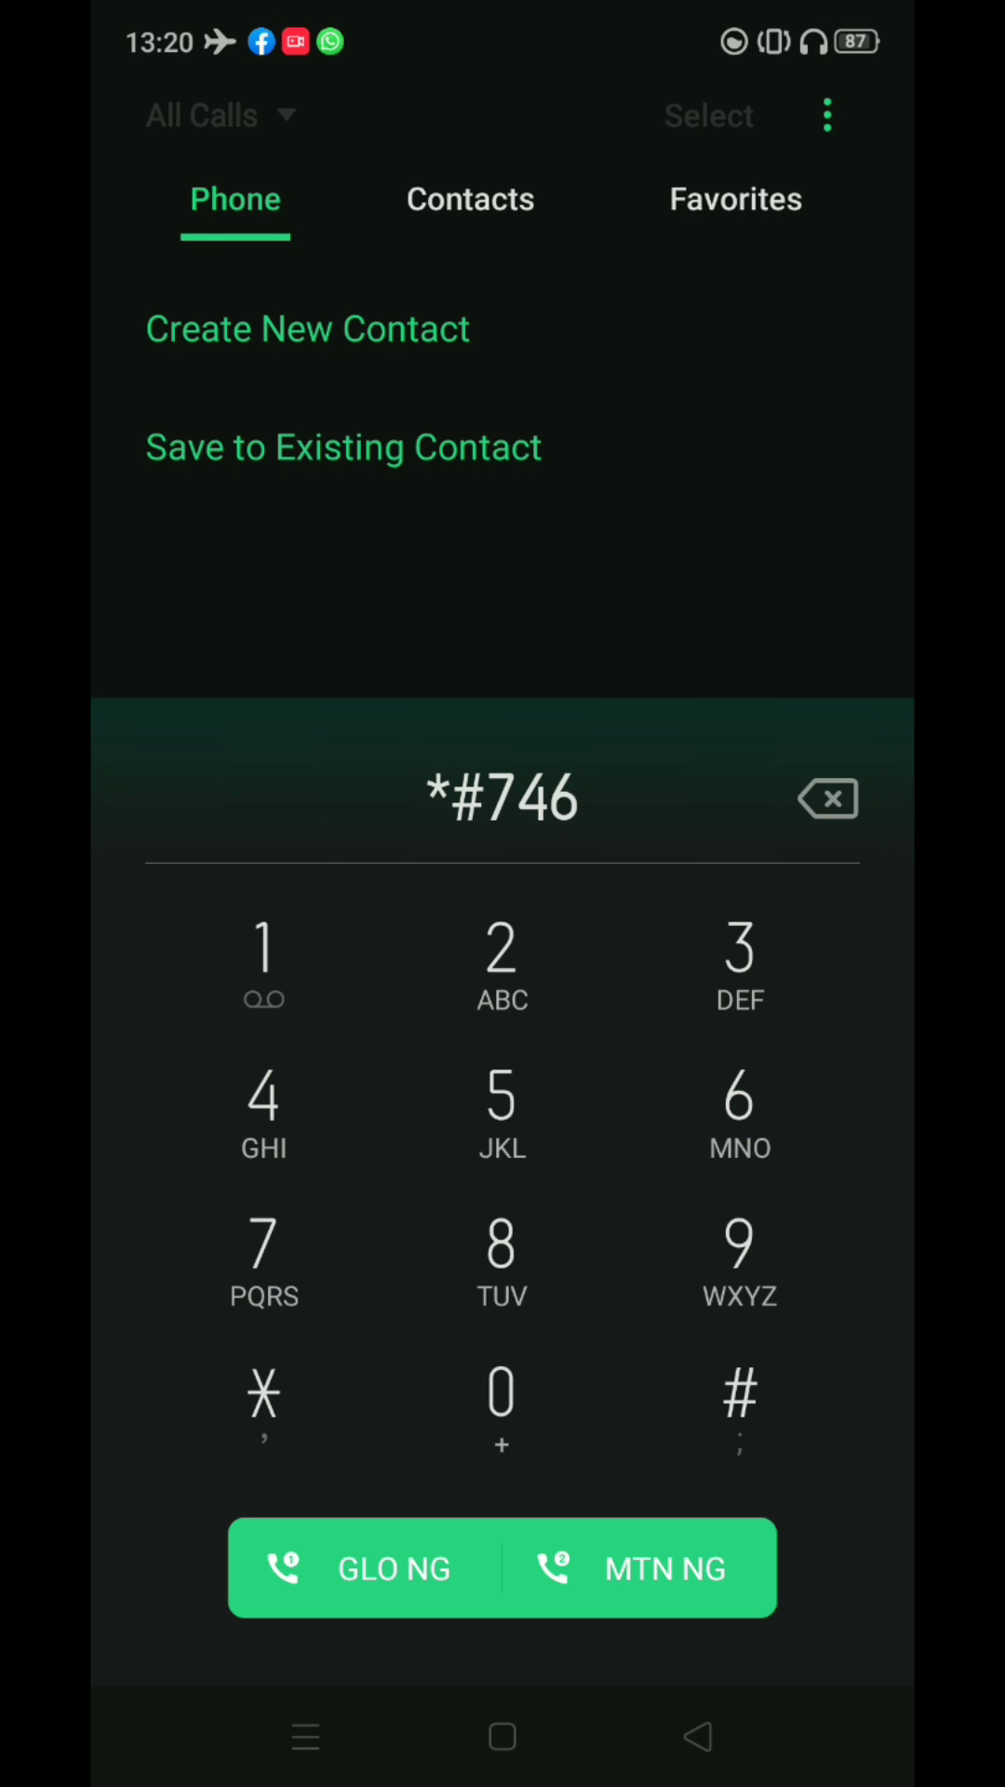
pyautogui.click(502, 1114)
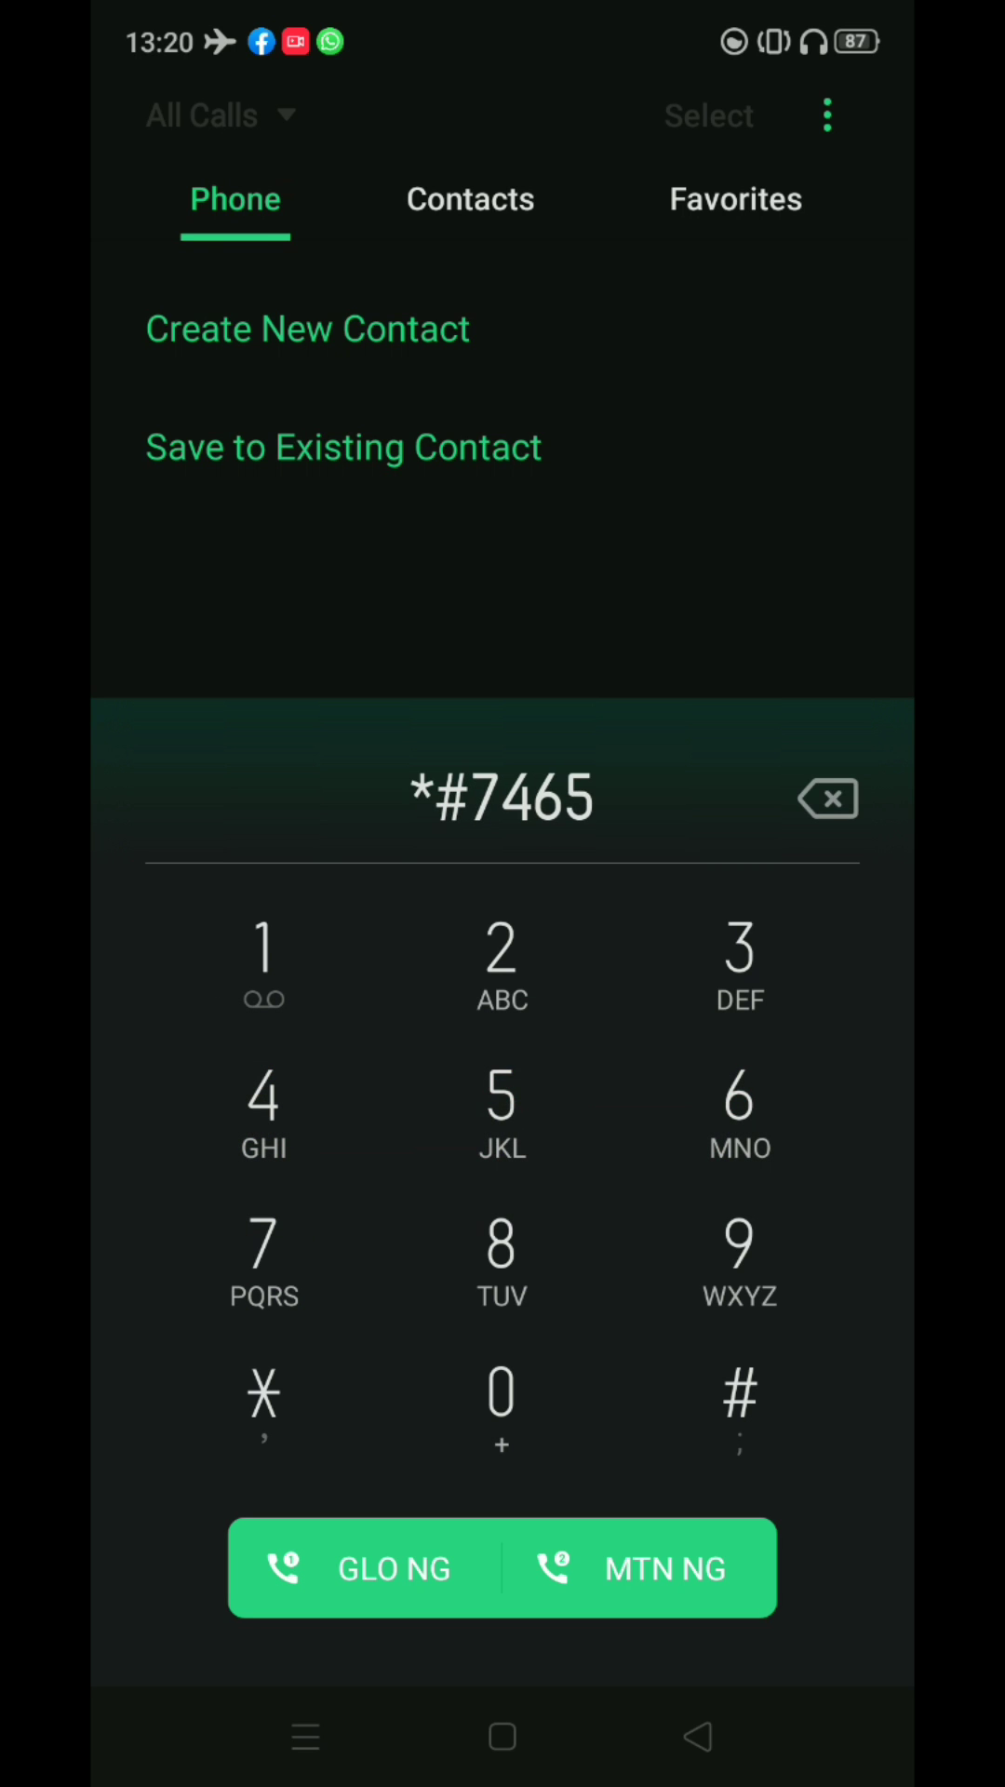
pyautogui.click(740, 1117)
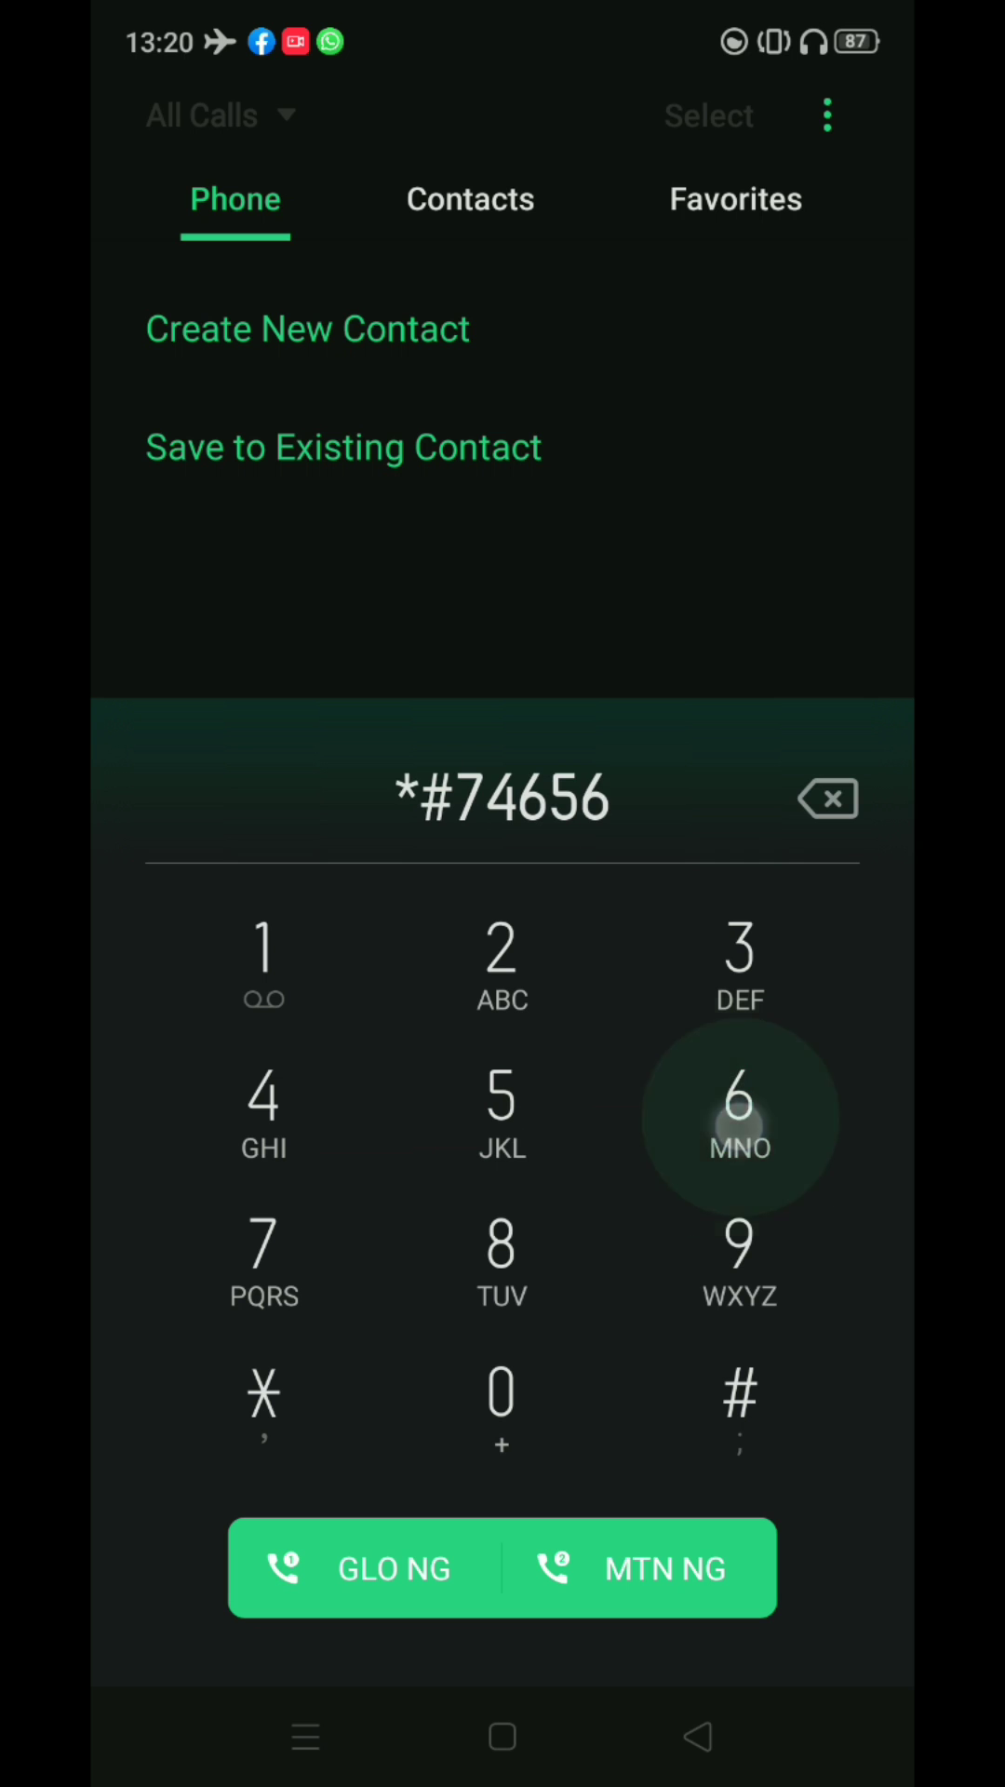
pyautogui.click(505, 969)
pyautogui.click(502, 1117)
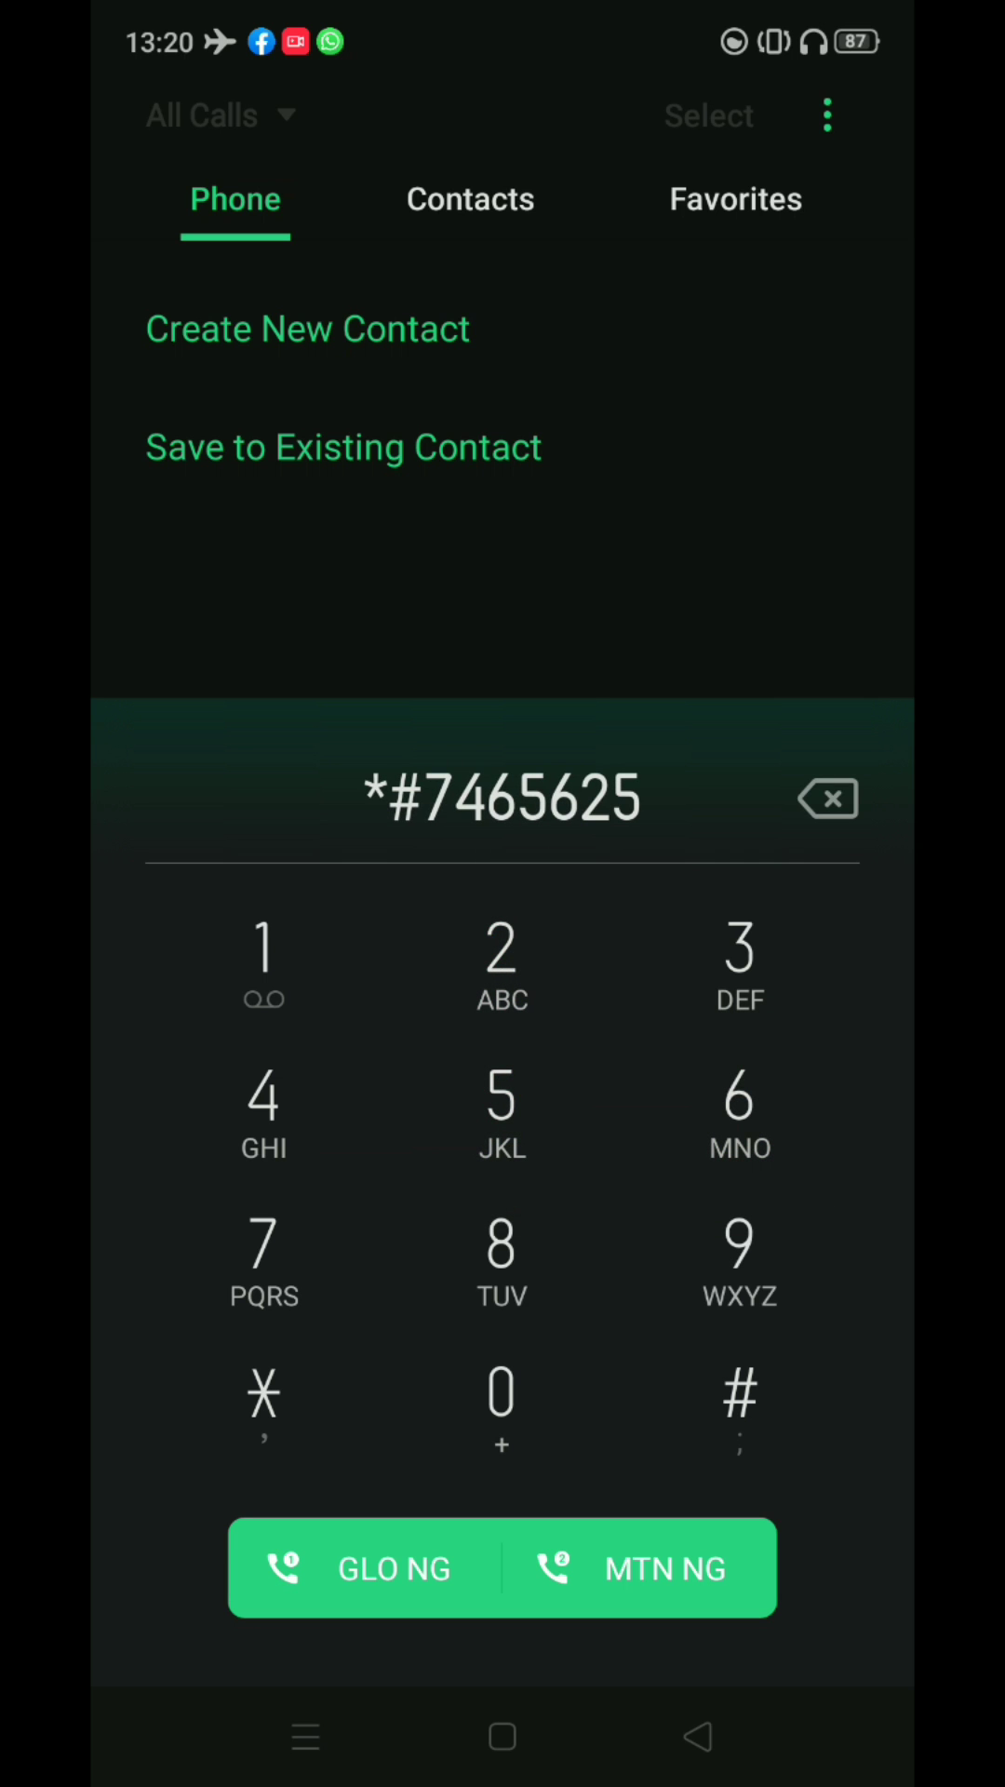
pyautogui.click(740, 1396)
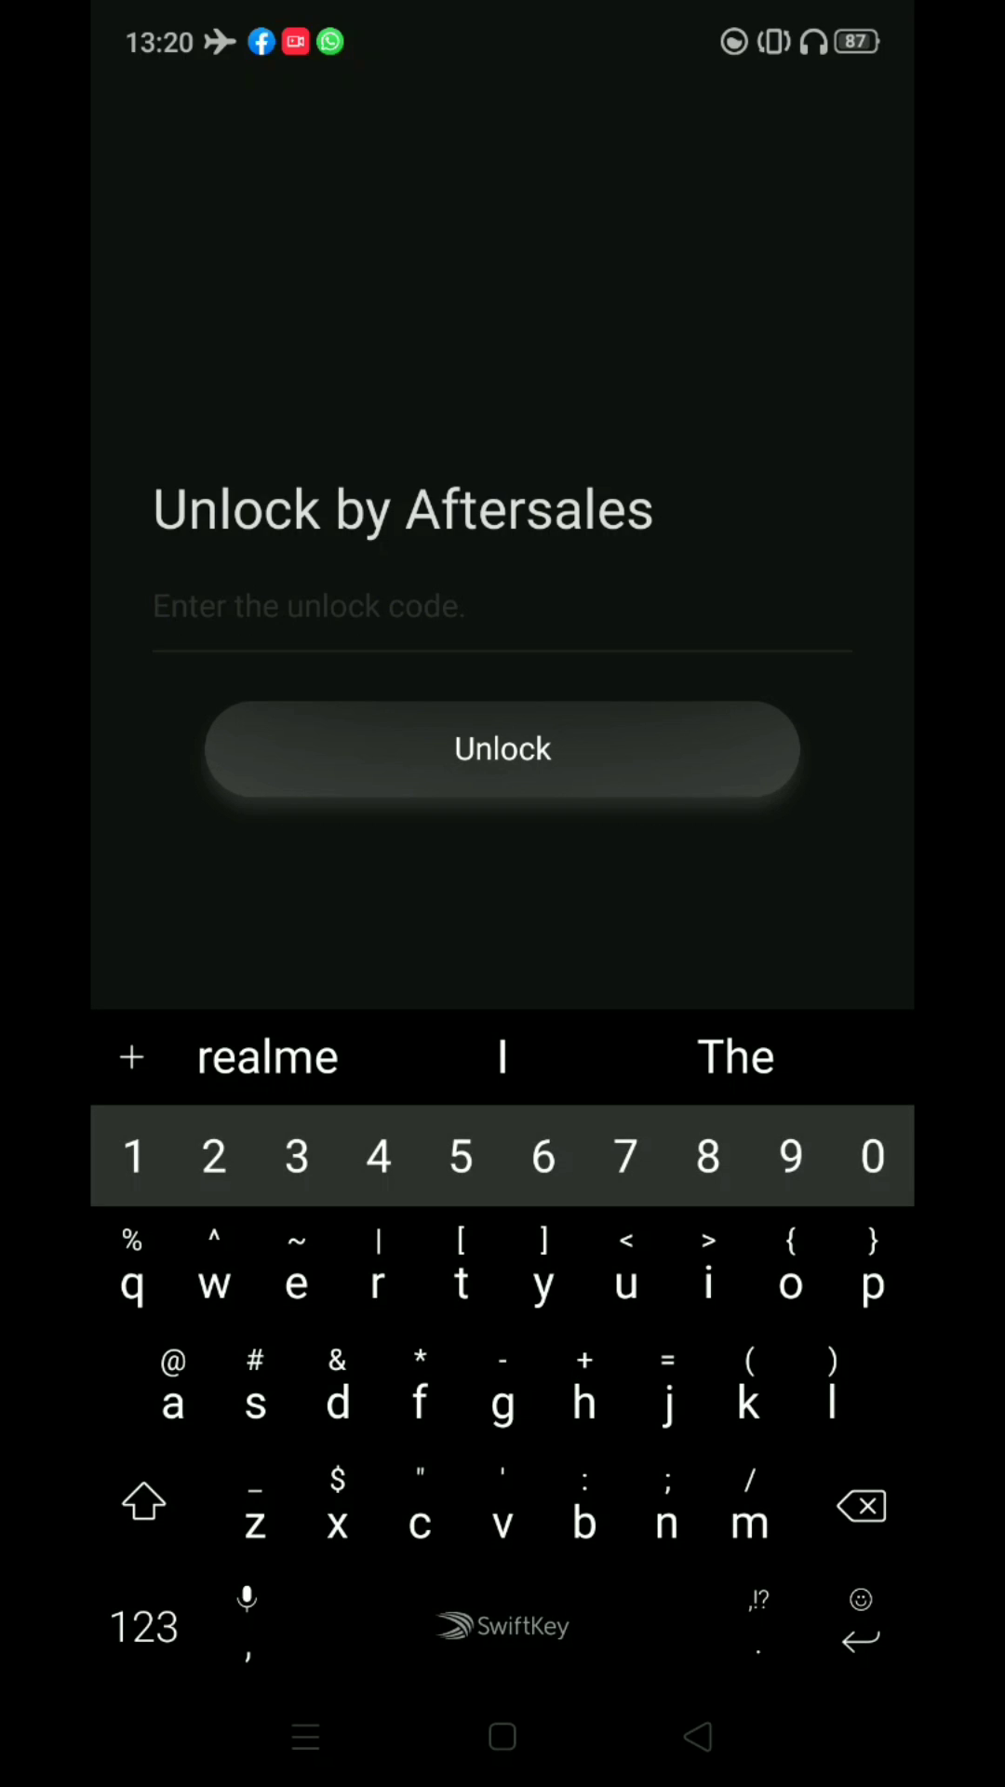
pyautogui.click(334, 1187)
pyautogui.write('5675575')
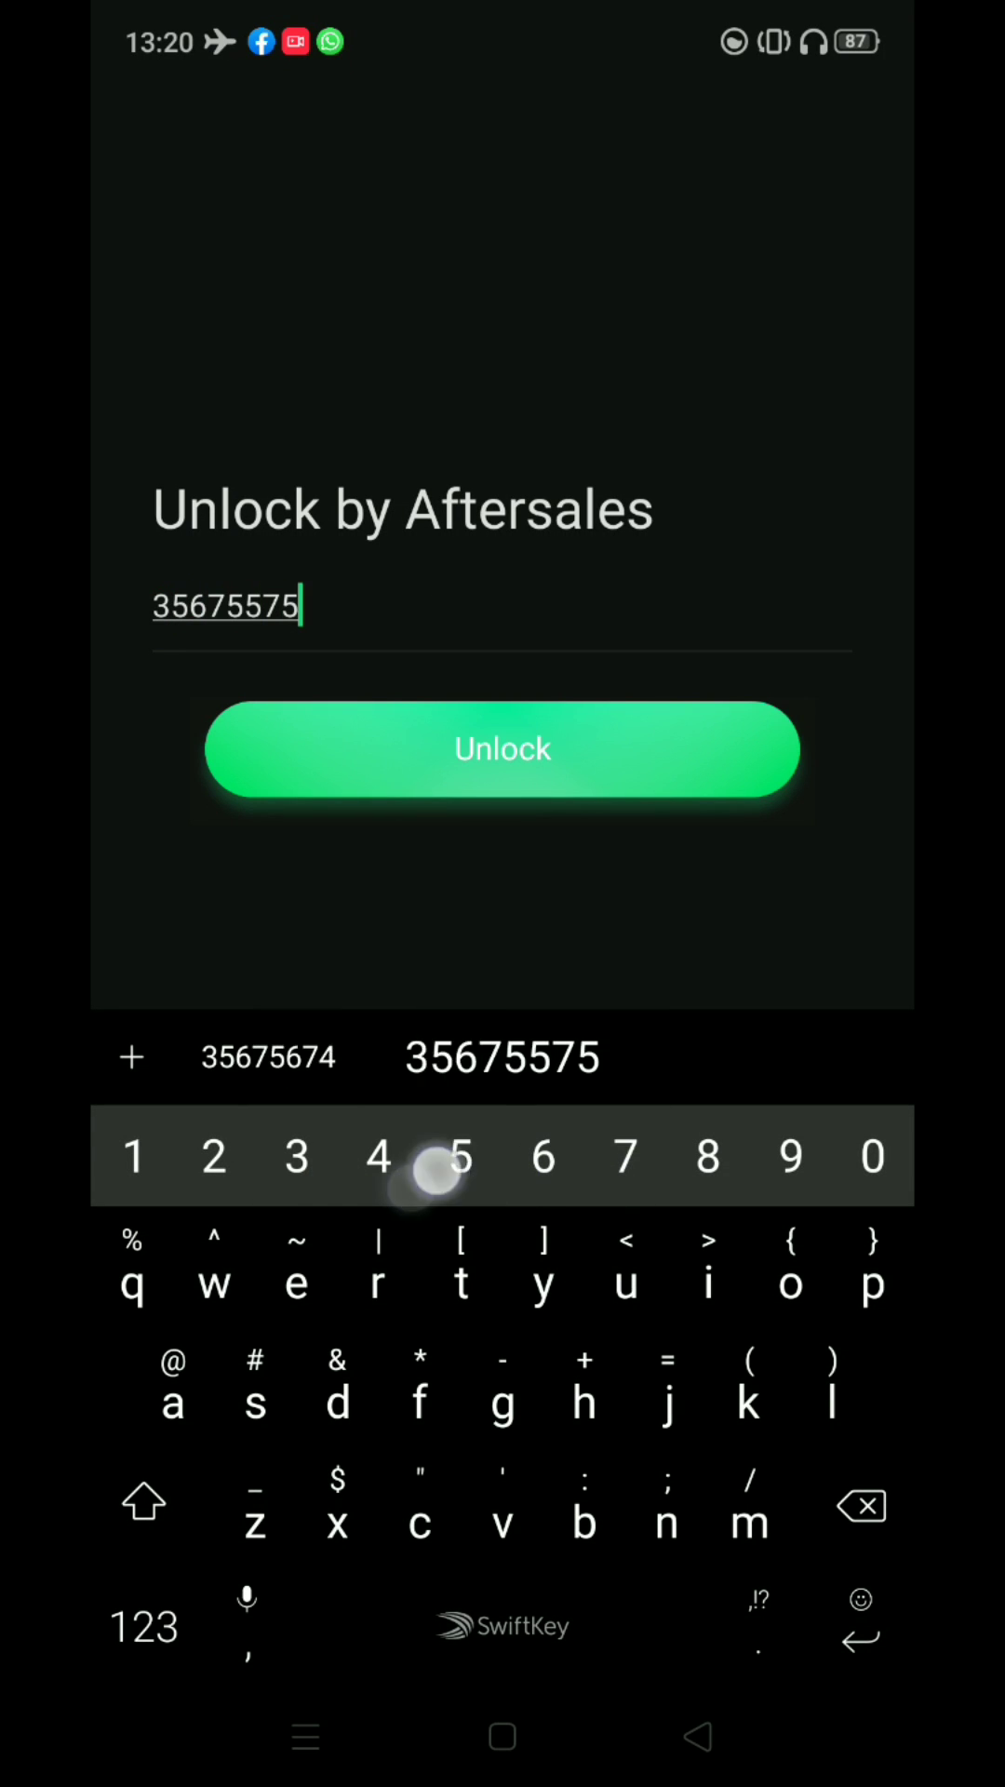
pyautogui.write('5')
pyautogui.press('BackSpace')
pyautogui.press('BackSpace')
pyautogui.press('BackSpace')
pyautogui.press('BackSpace')
pyautogui.press('BackSpace')
pyautogui.press('BackSpace')
pyautogui.press('BackSpace')
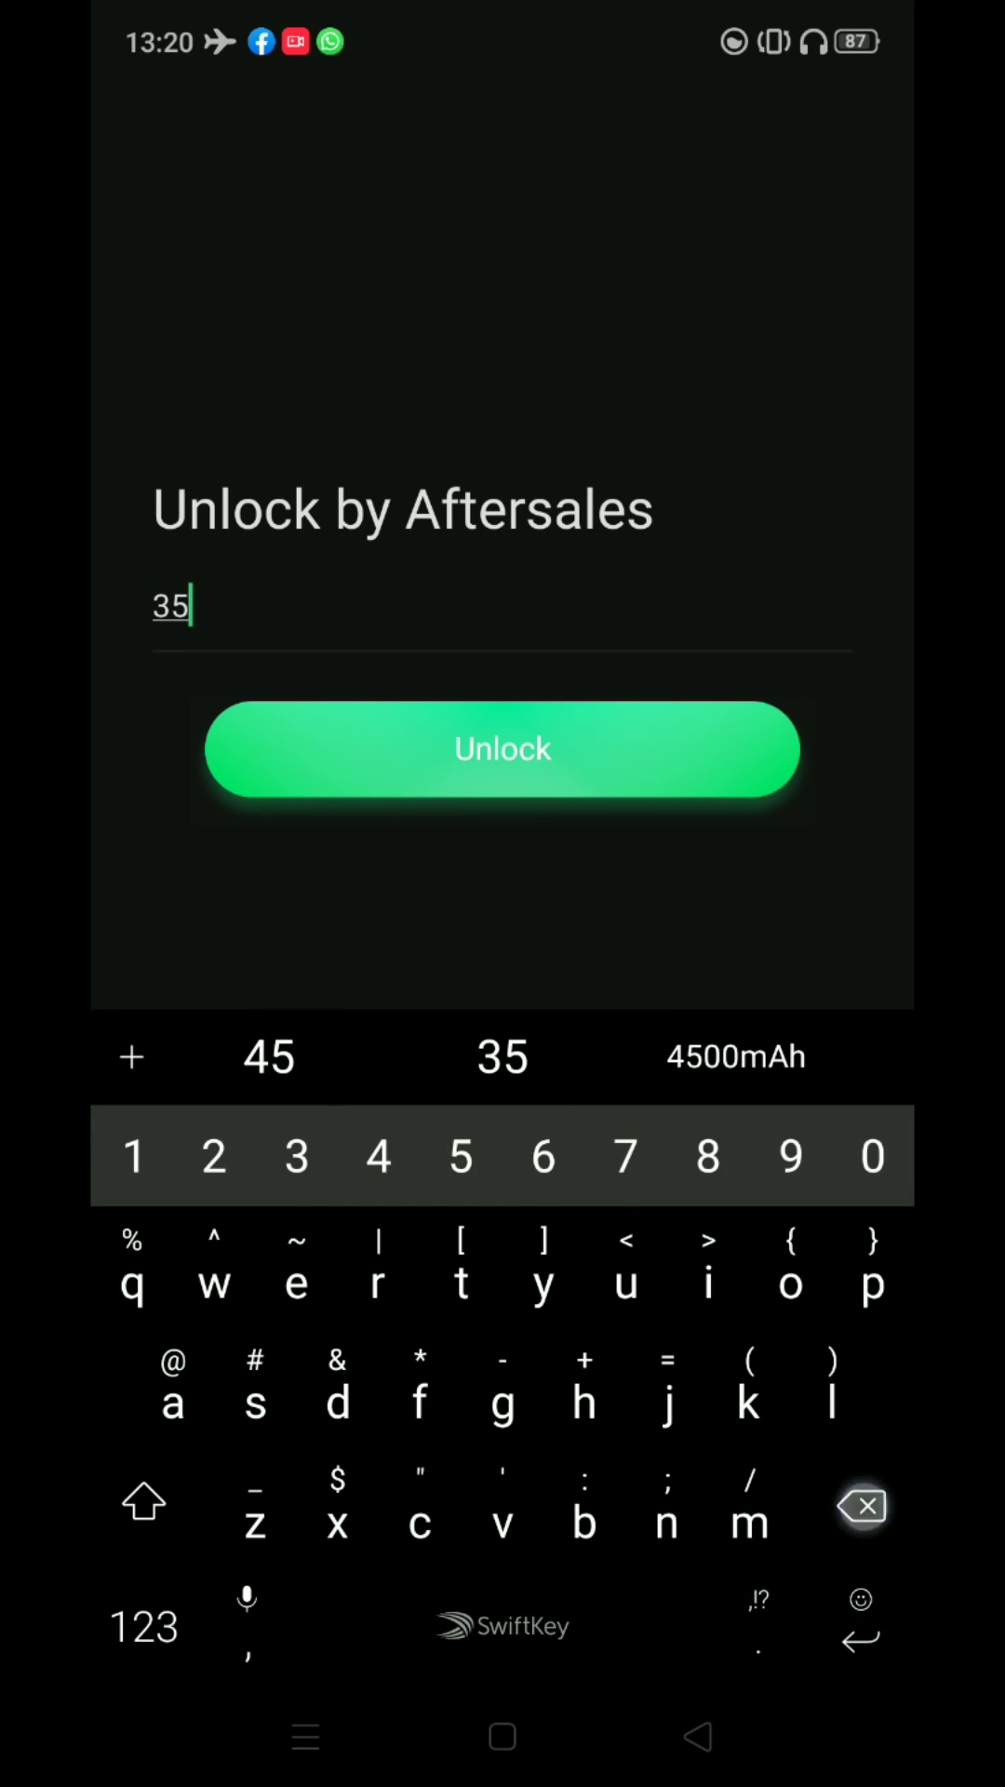